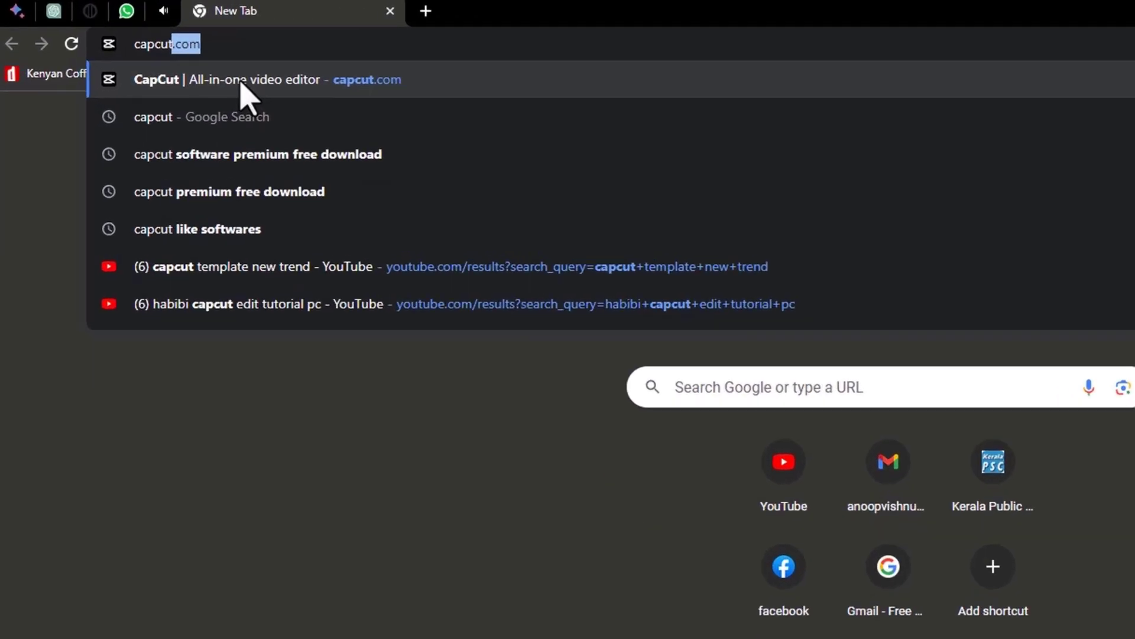
# Step: Go to capcut.com in Chrome via the 'CapCut | All-in-one video editor' suggestion
pyautogui.write('.com')
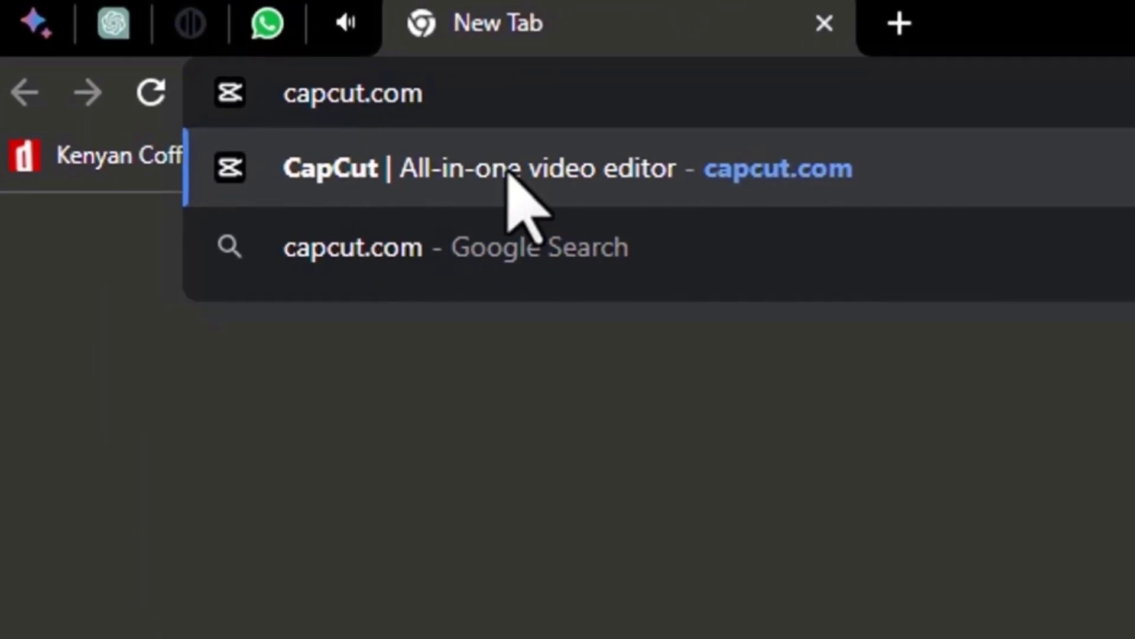
pyautogui.click(507, 173)
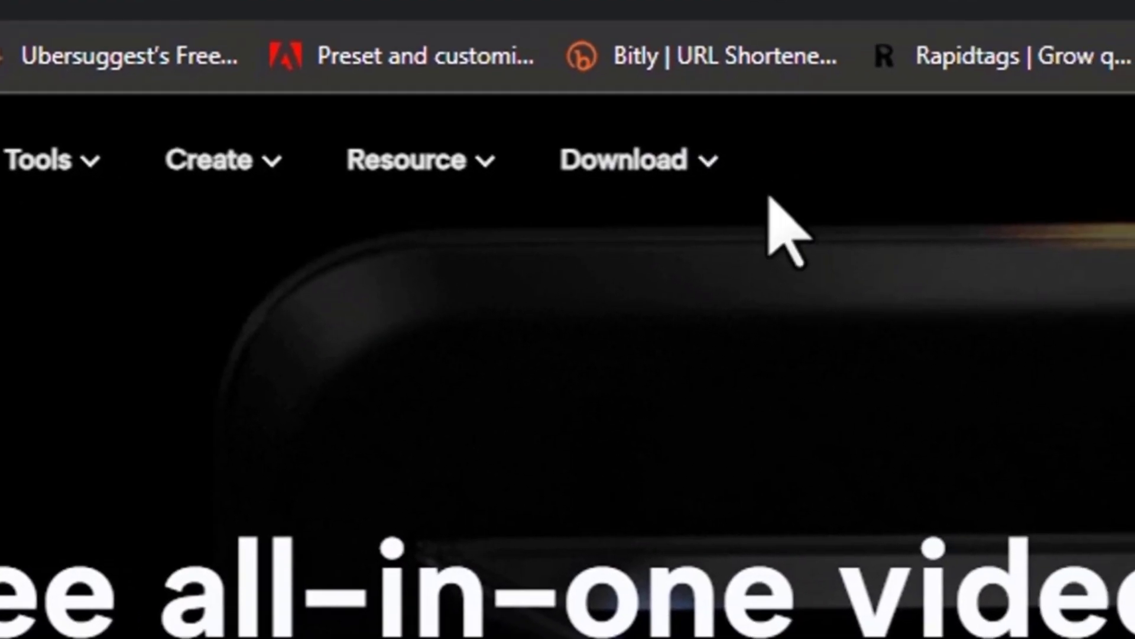
pyautogui.moveTo(1132, 284)
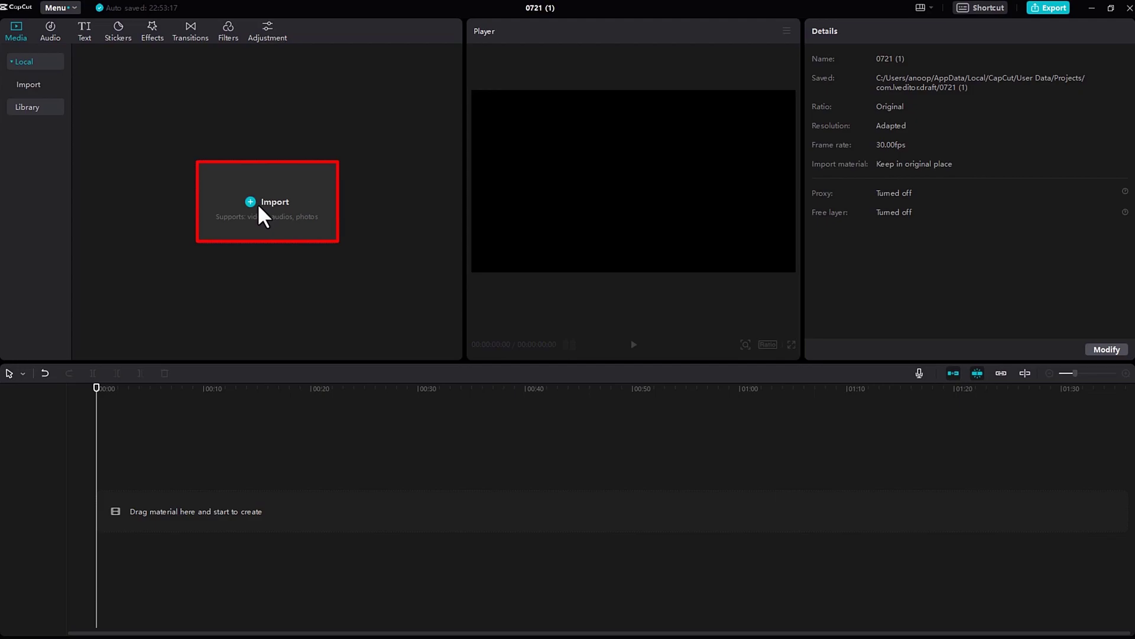
# Step: Import three ocean MP4 clips and Life and Death.WAV, placing the first ocean video on the timeline
pyautogui.click(258, 204)
pyautogui.click(199, 110)
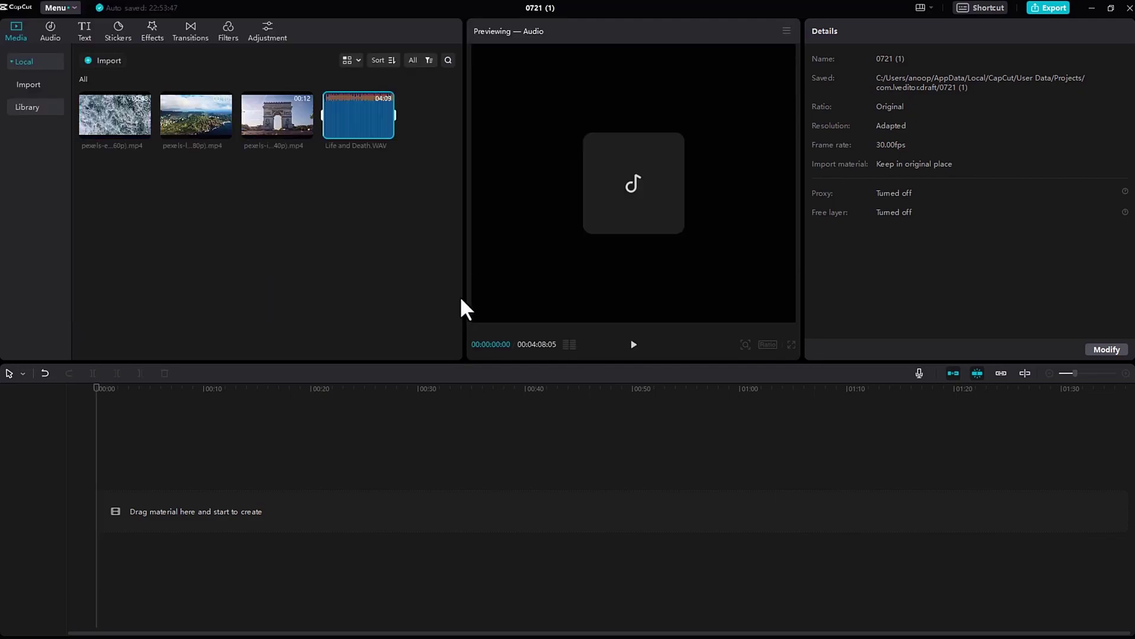
pyautogui.click(131, 120)
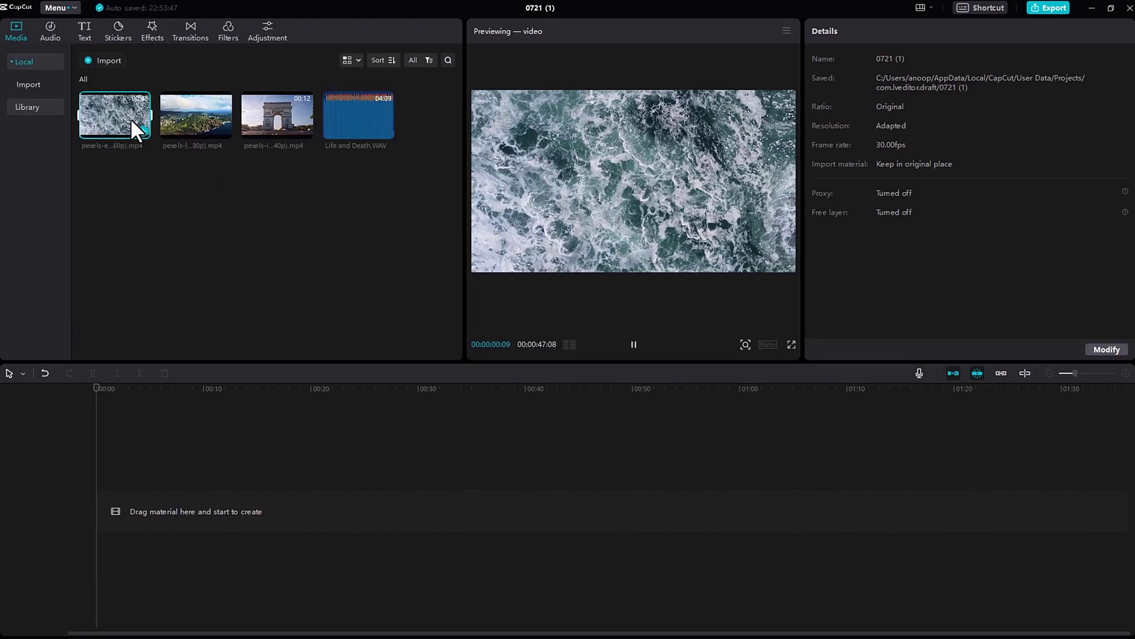
pyautogui.moveTo(130, 118); pyautogui.dragTo(98, 515)
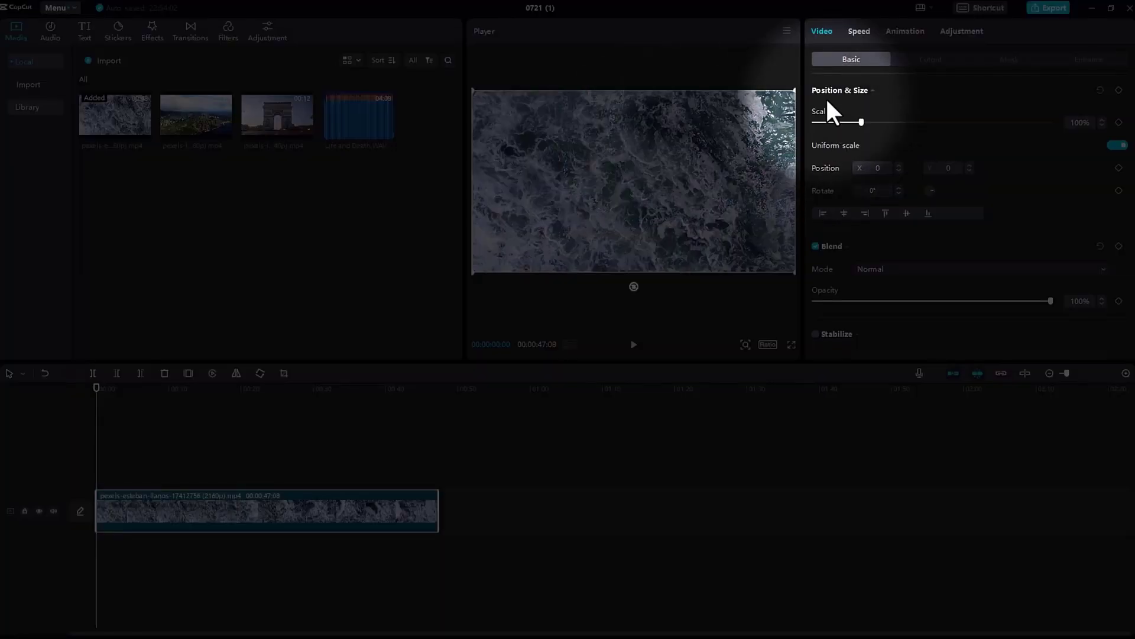
# Step: Show the Player menu's Color oscilloscope and Preview quality submenus, leaving Quality priority set
pyautogui.click(786, 30)
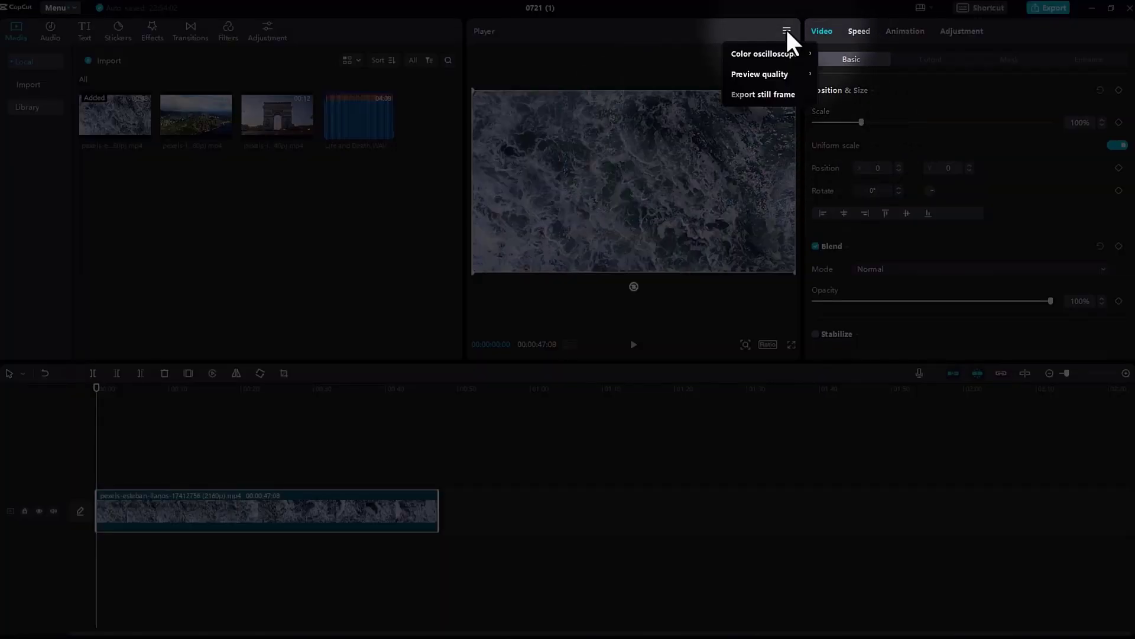
pyautogui.moveTo(778, 51)
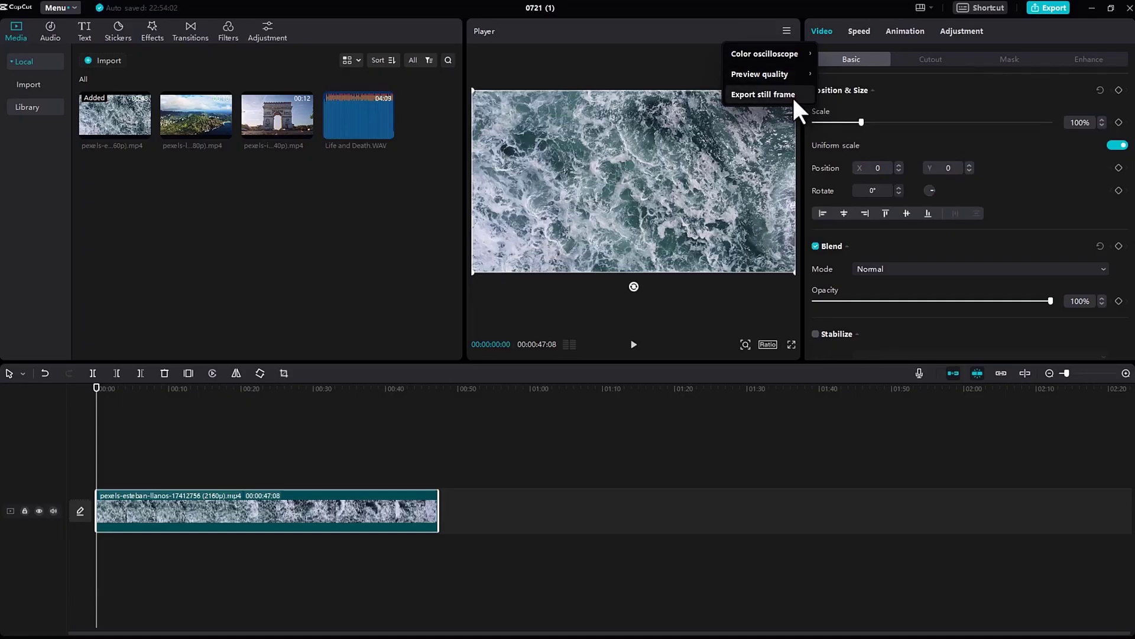
pyautogui.moveTo(780, 74)
# Step: Enlarge the preview, try a 9:16 portrait frame, then set the aspect ratio to 16:9
pyautogui.click(745, 344)
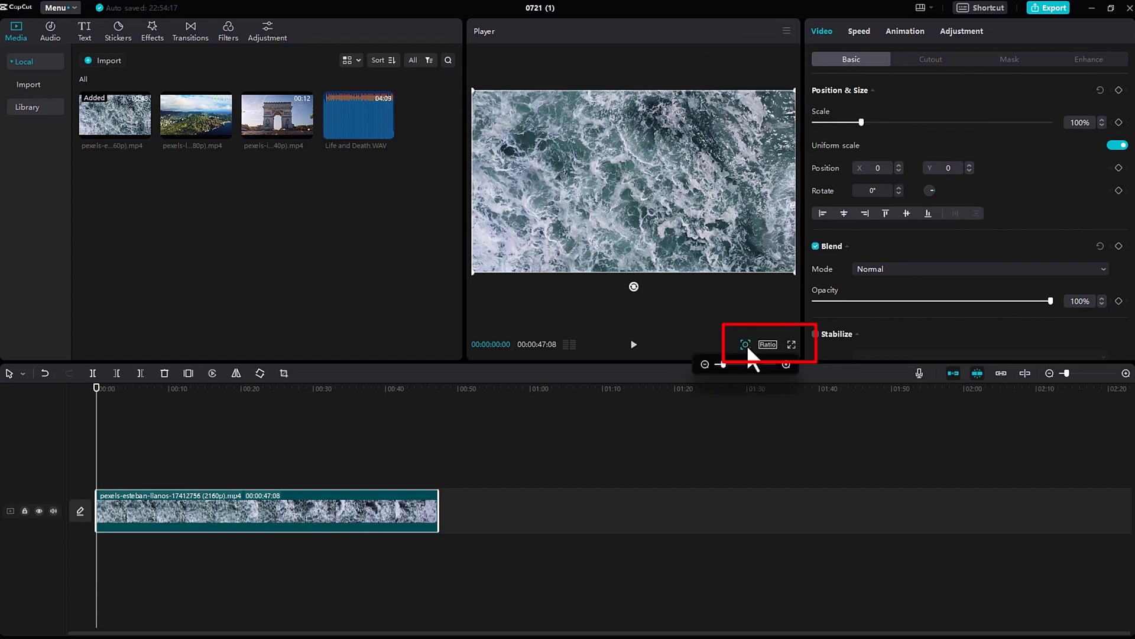
pyautogui.moveTo(721, 364); pyautogui.dragTo(722, 362)
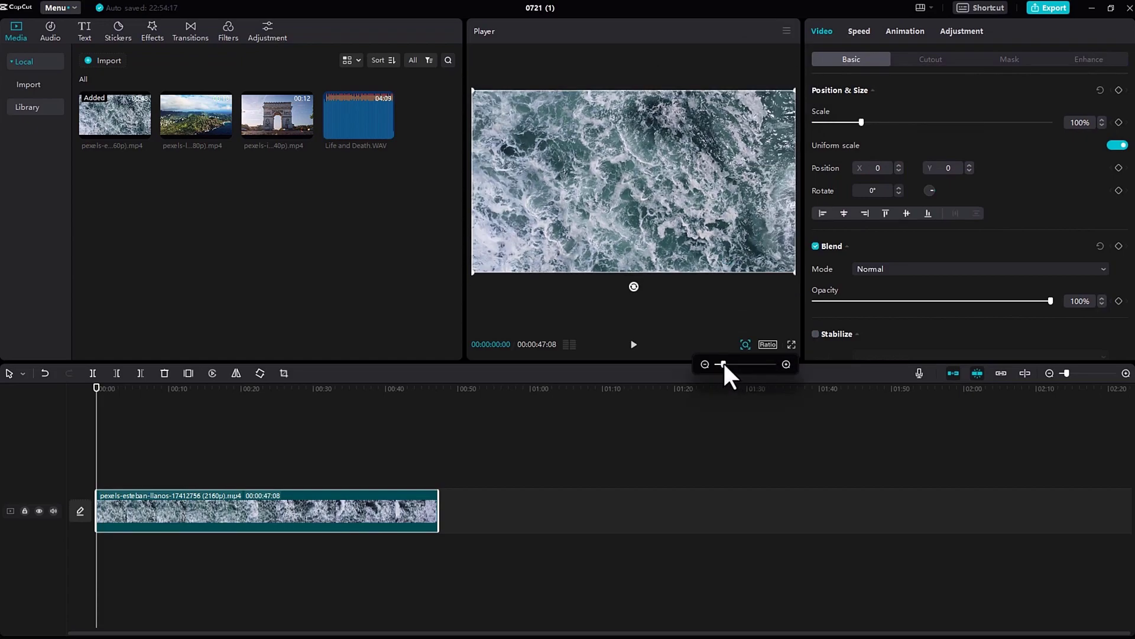
pyautogui.click(765, 343)
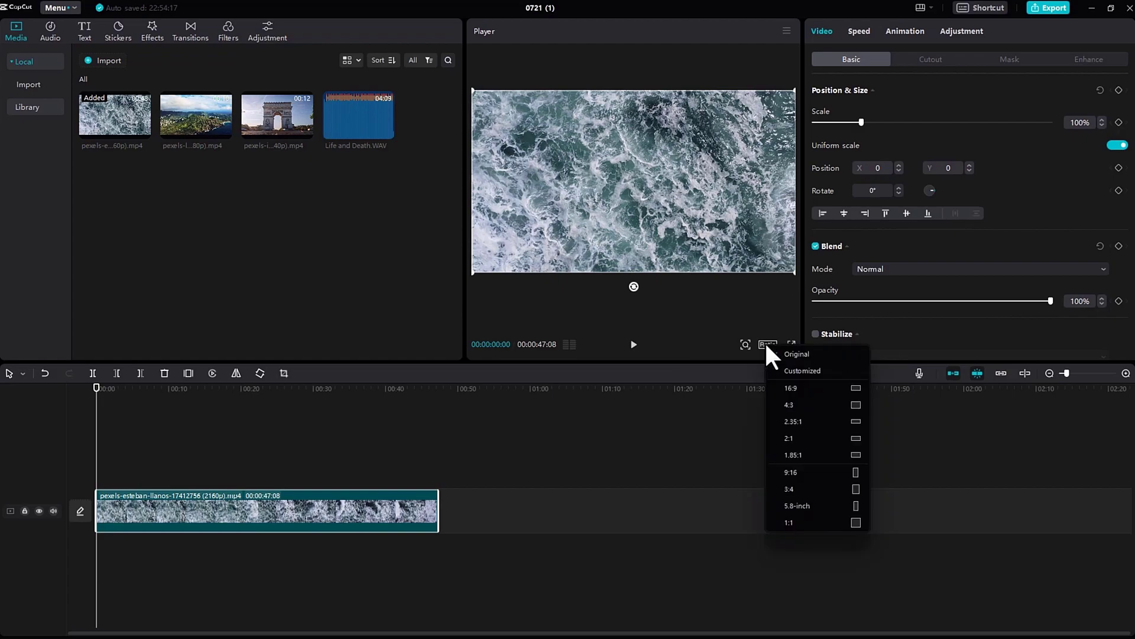
pyautogui.click(806, 472)
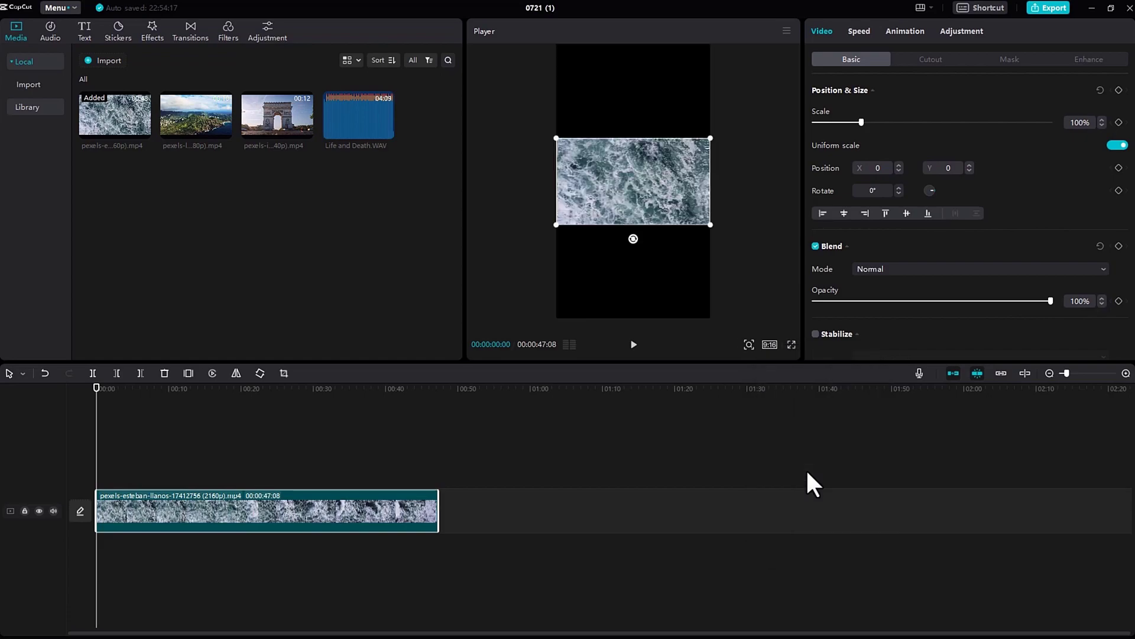
pyautogui.click(767, 343)
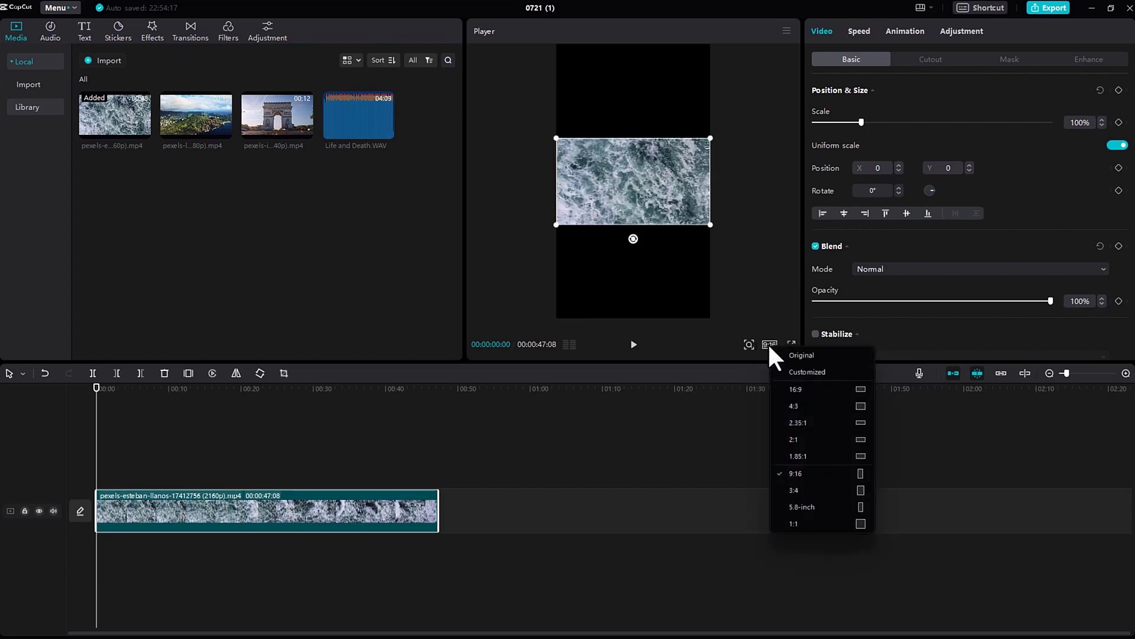
pyautogui.click(800, 387)
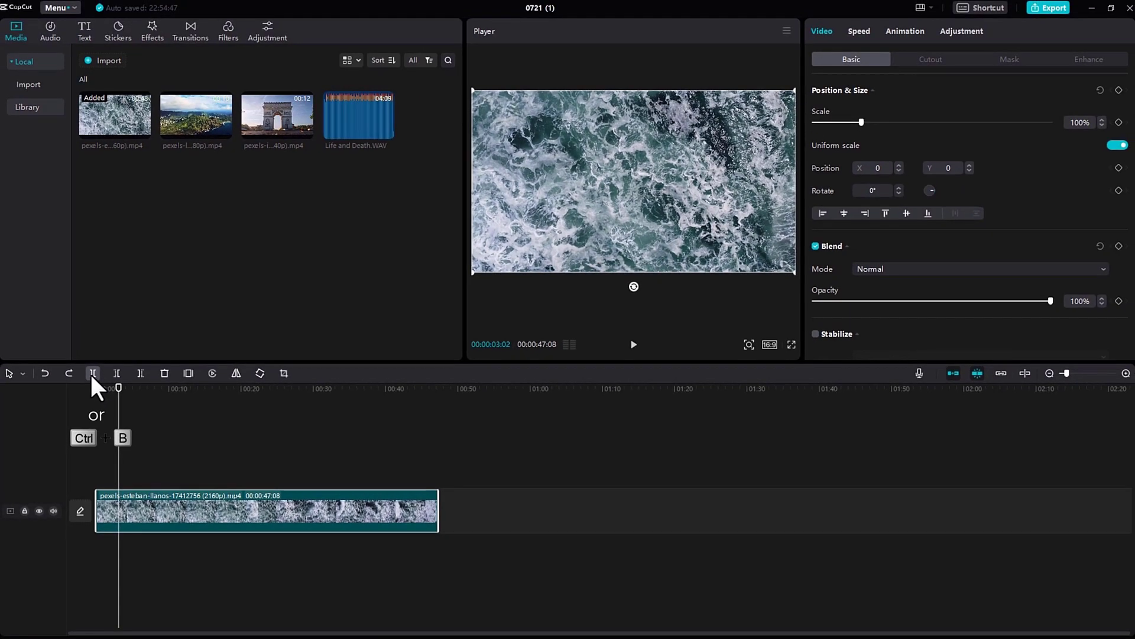
pyautogui.click(93, 373)
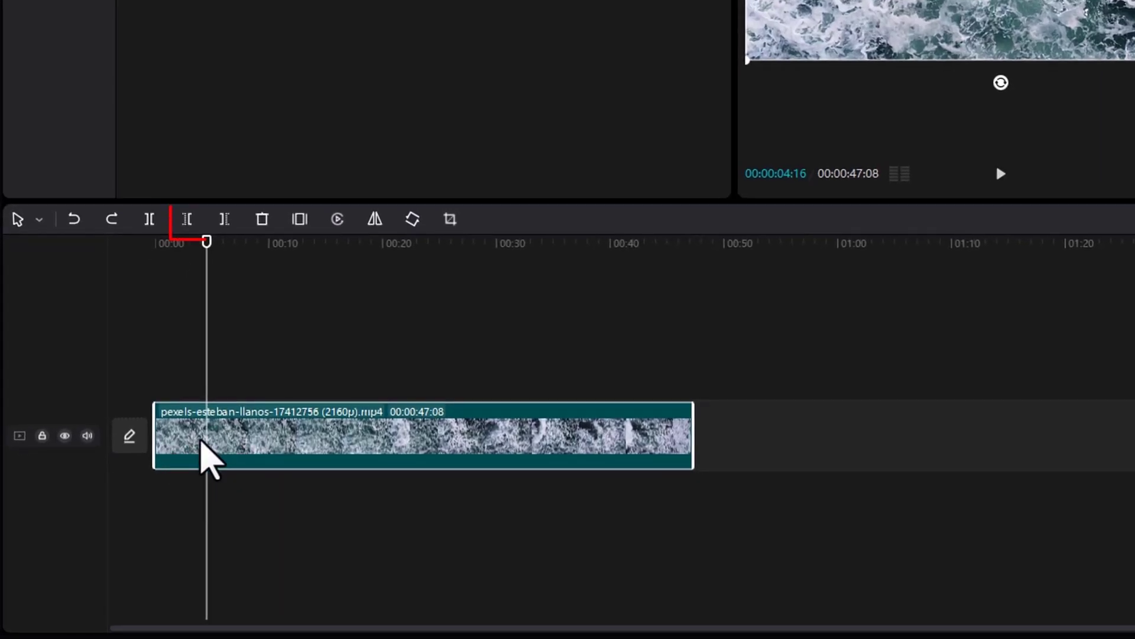
pyautogui.click(187, 220)
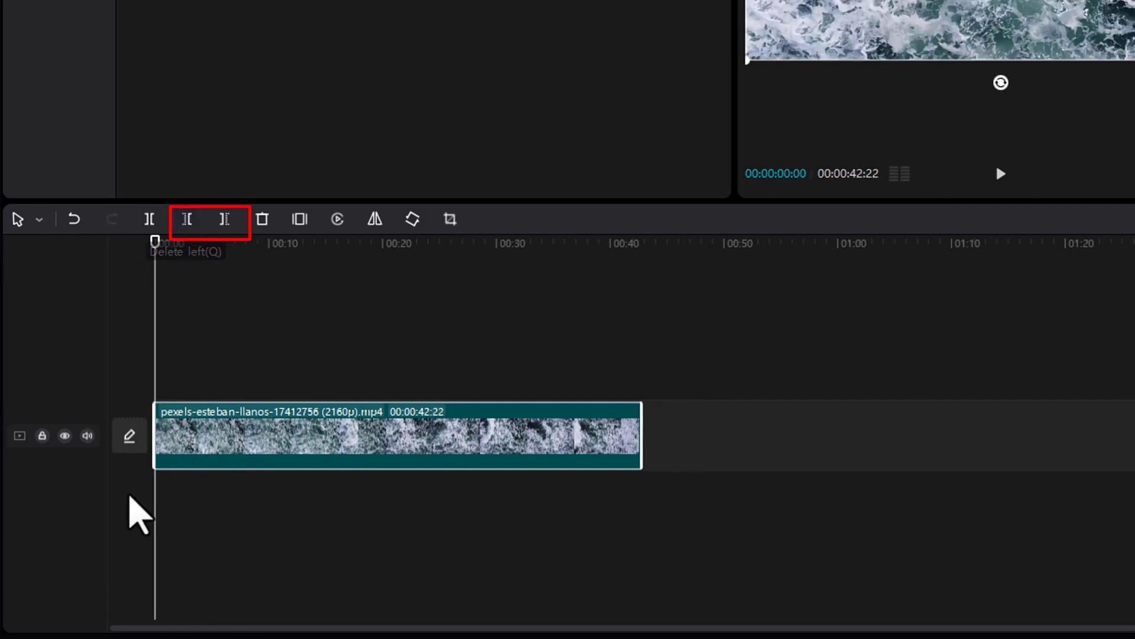
pyautogui.hotkey('ctrl', 'z')
pyautogui.moveTo(168, 243); pyautogui.dragTo(196, 271)
pyautogui.click(225, 220)
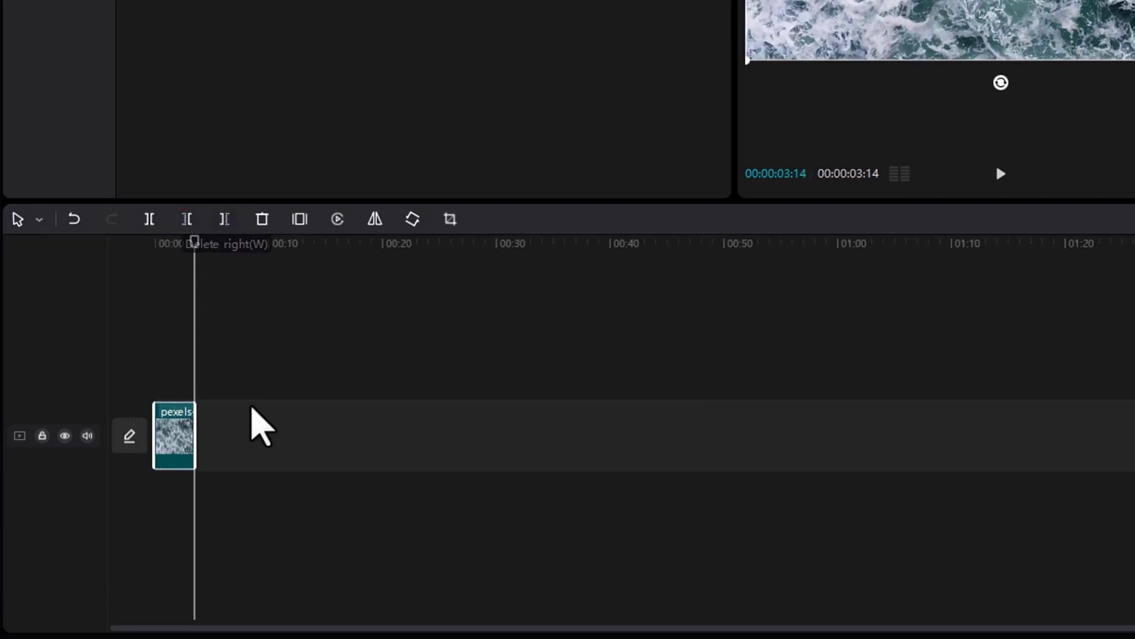
pyautogui.hotkey('ctrl', 'z')
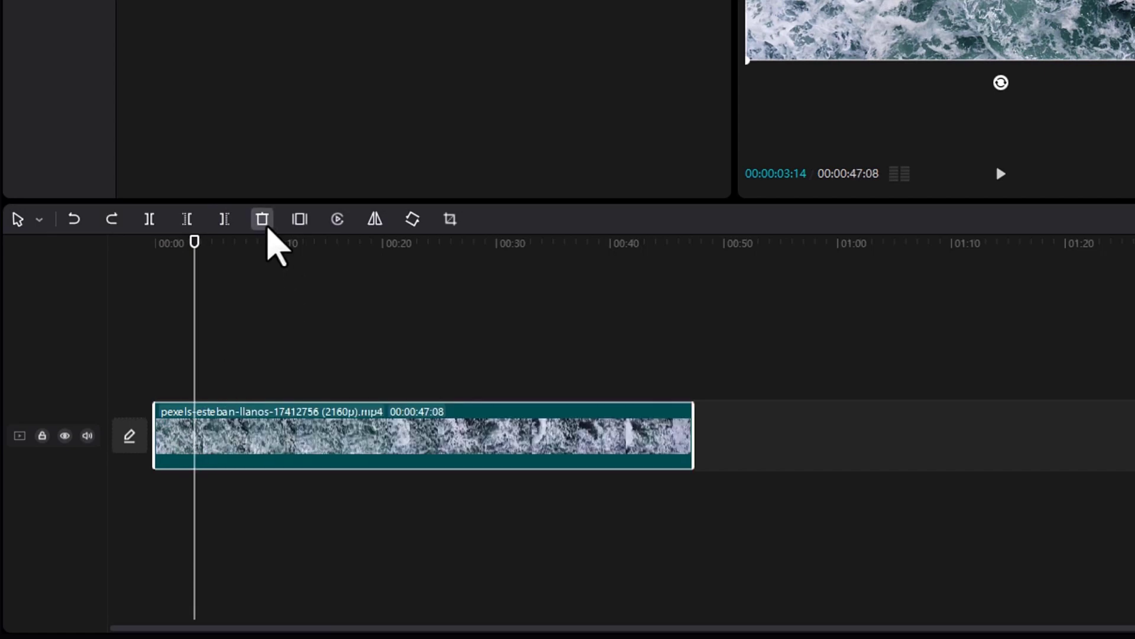
pyautogui.click(268, 225)
pyautogui.hotkey('ctrl', 'z')
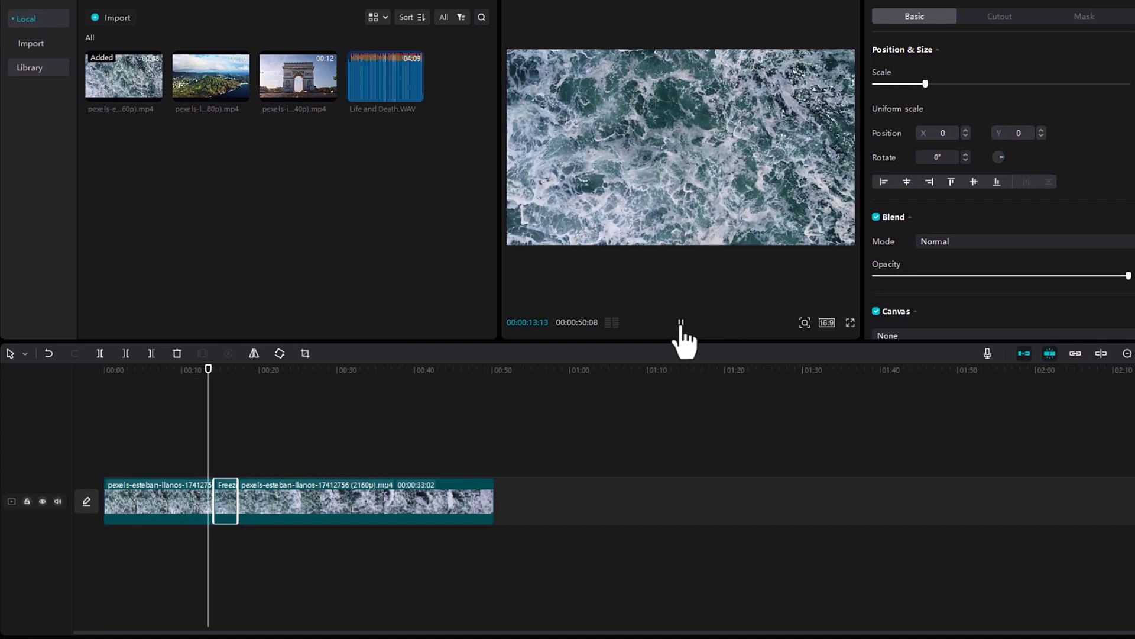
pyautogui.click(681, 324)
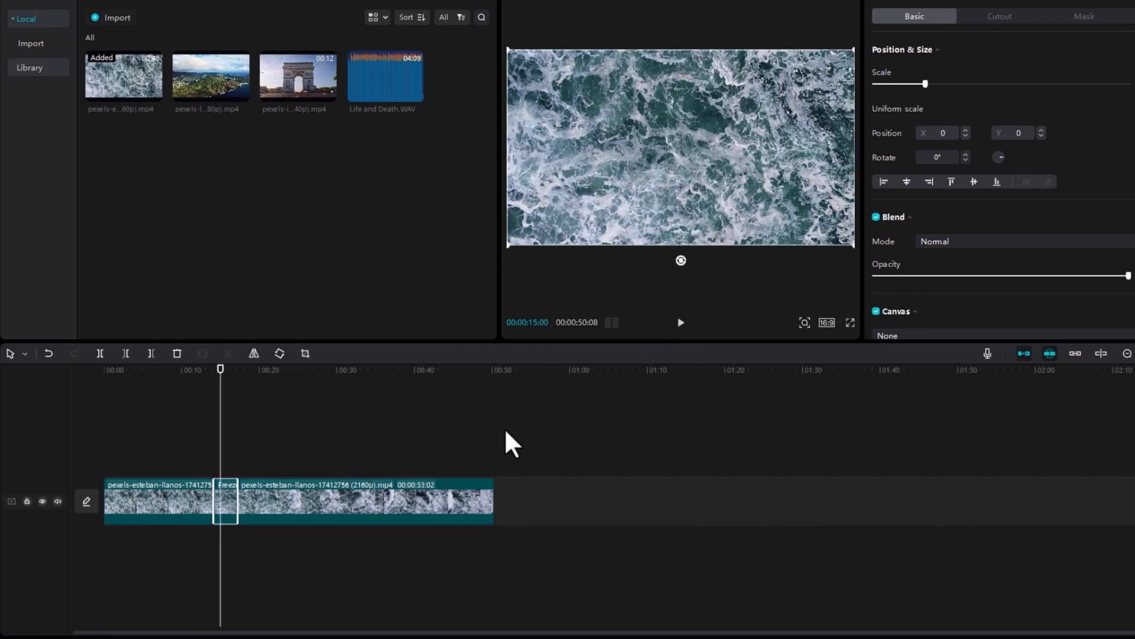
pyautogui.hotkey('ctrl', 'z')
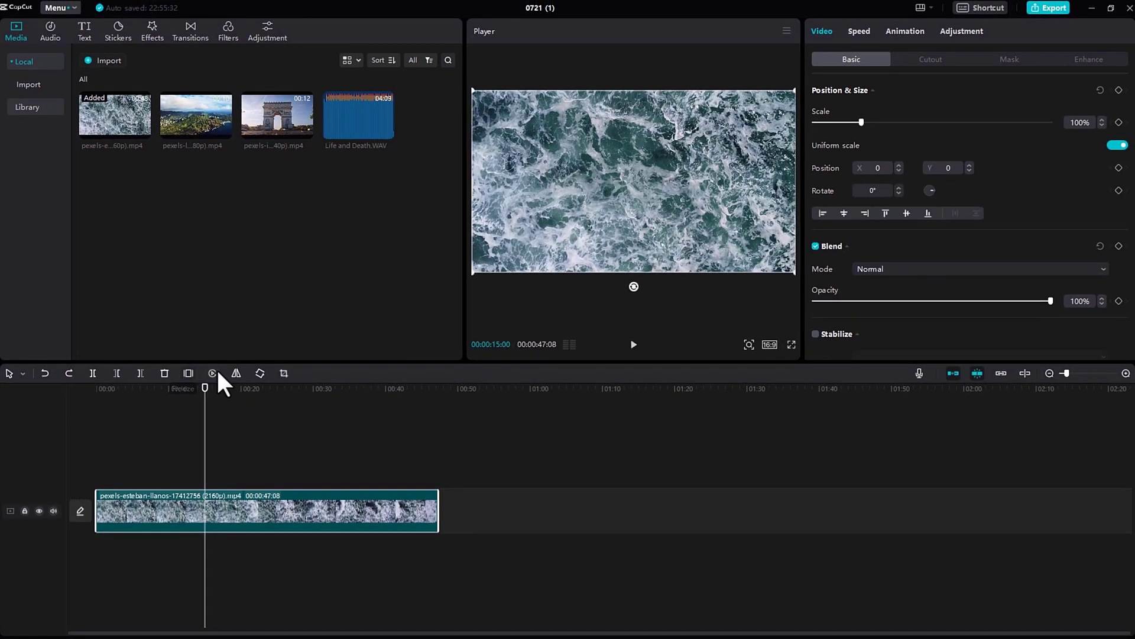
pyautogui.click(633, 344)
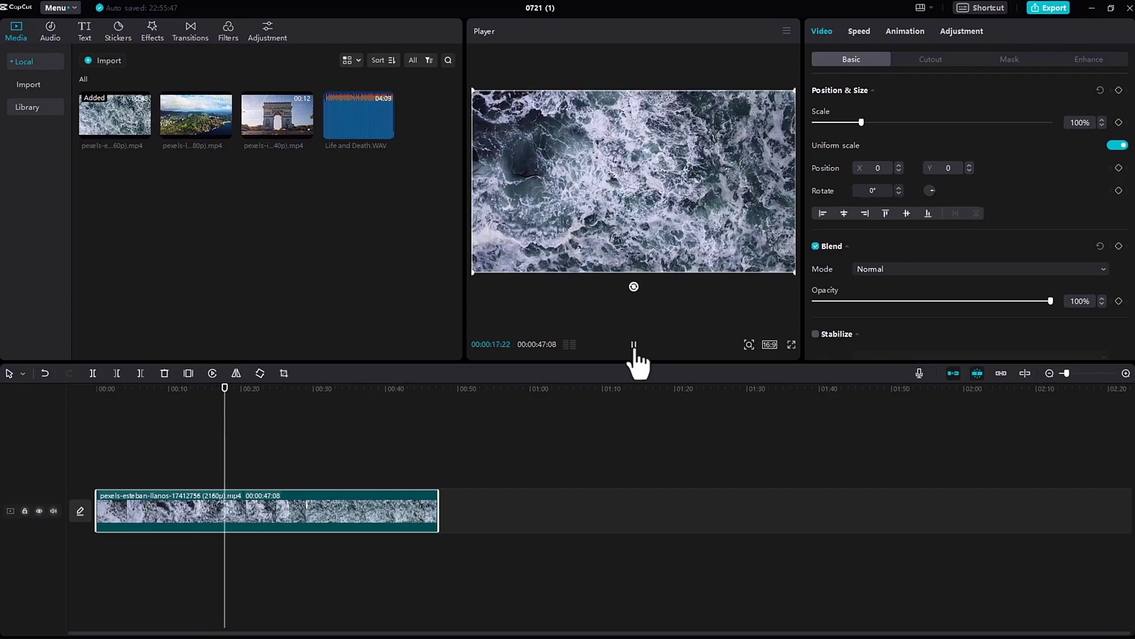
pyautogui.click(634, 344)
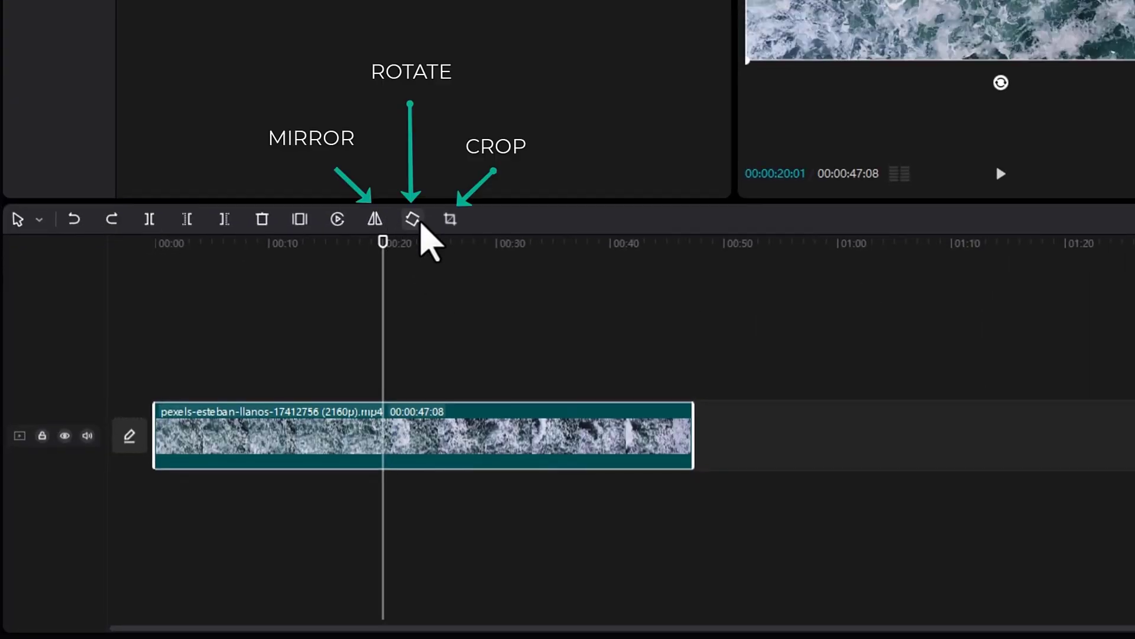
pyautogui.click(412, 219)
pyautogui.click(412, 218)
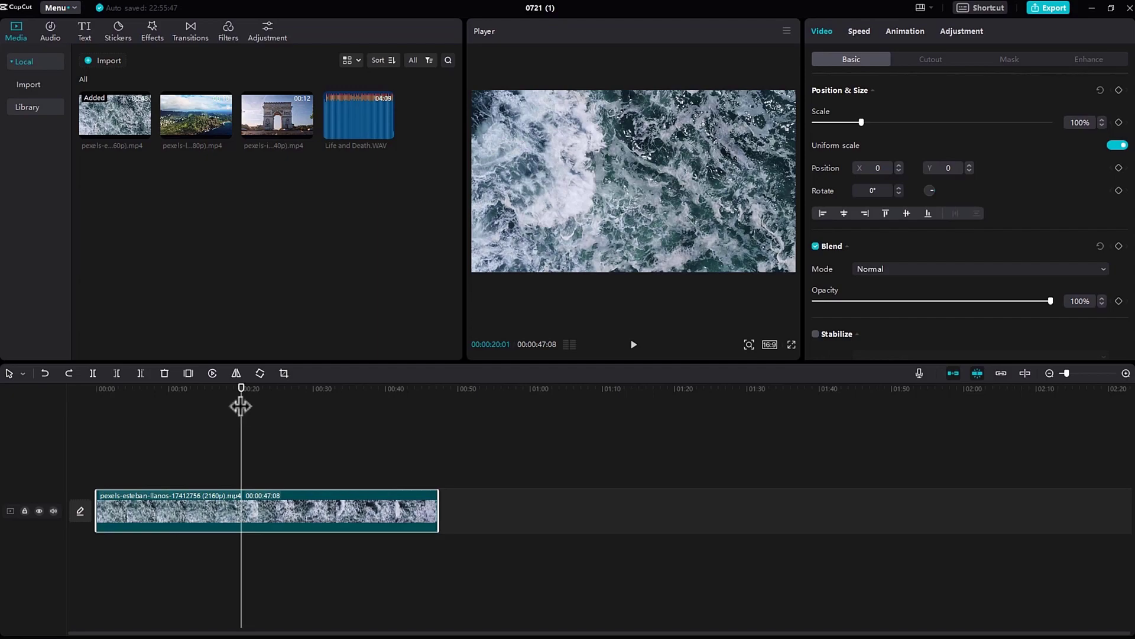
# Step: Add the pexels-lukas clip on a track above the ocean clip at about 5 seconds, toggling its audio mute
pyautogui.moveTo(241, 406); pyautogui.dragTo(136, 437)
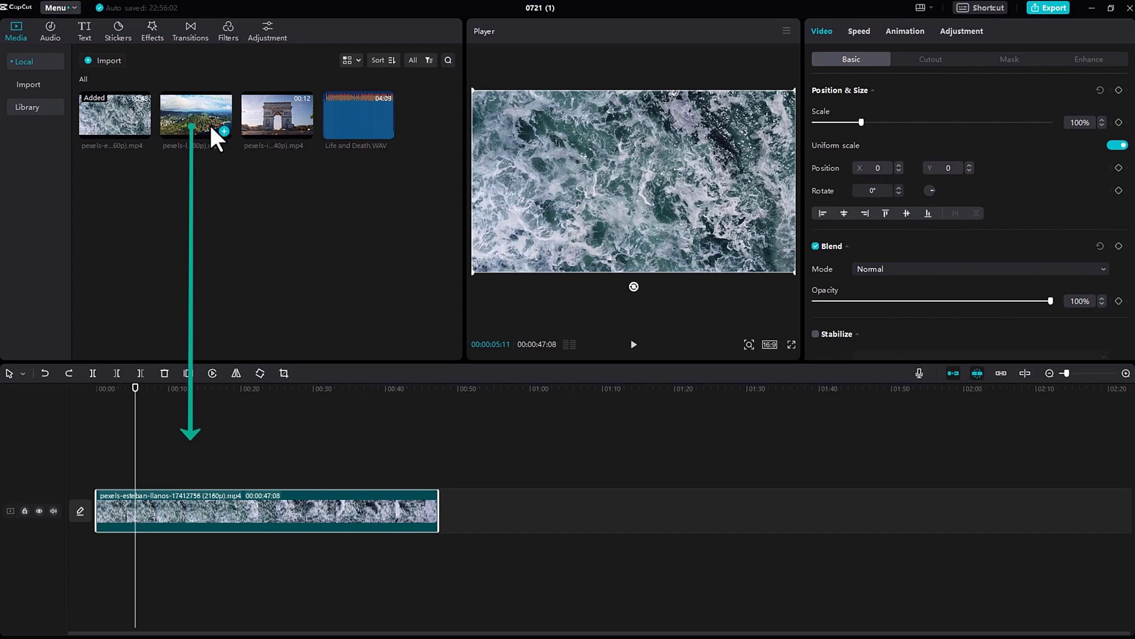
pyautogui.moveTo(195, 119); pyautogui.dragTo(175, 469)
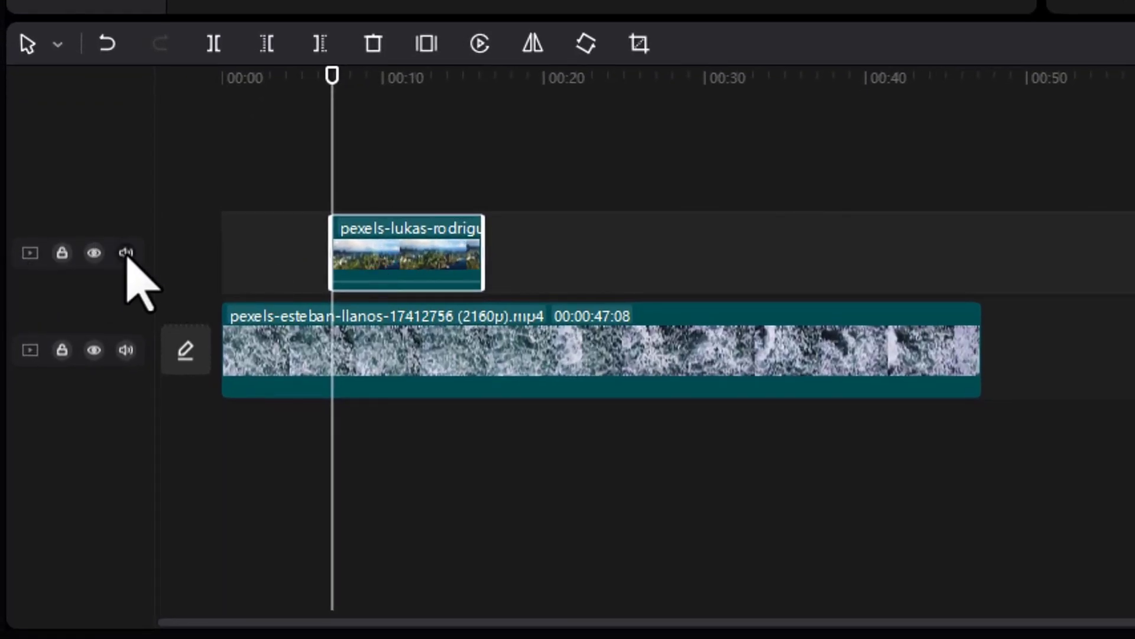
pyautogui.click(113, 291)
pyautogui.click(126, 254)
# Step: Hide and reshow the upper track, then lock and unlock it
pyautogui.click(95, 253)
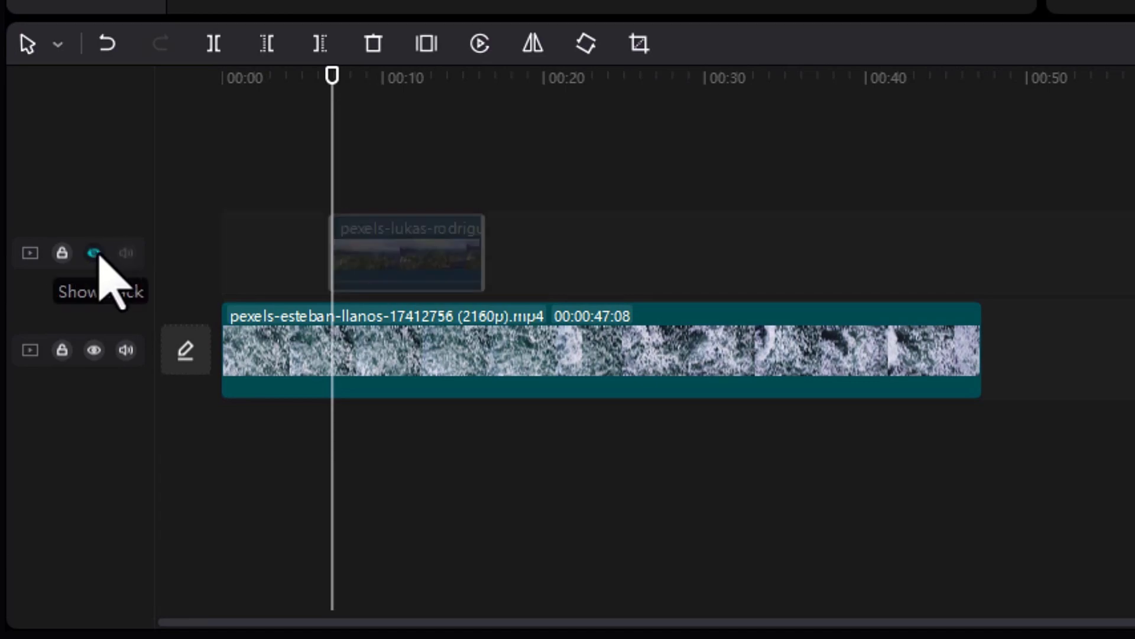
pyautogui.click(95, 253)
pyautogui.click(62, 253)
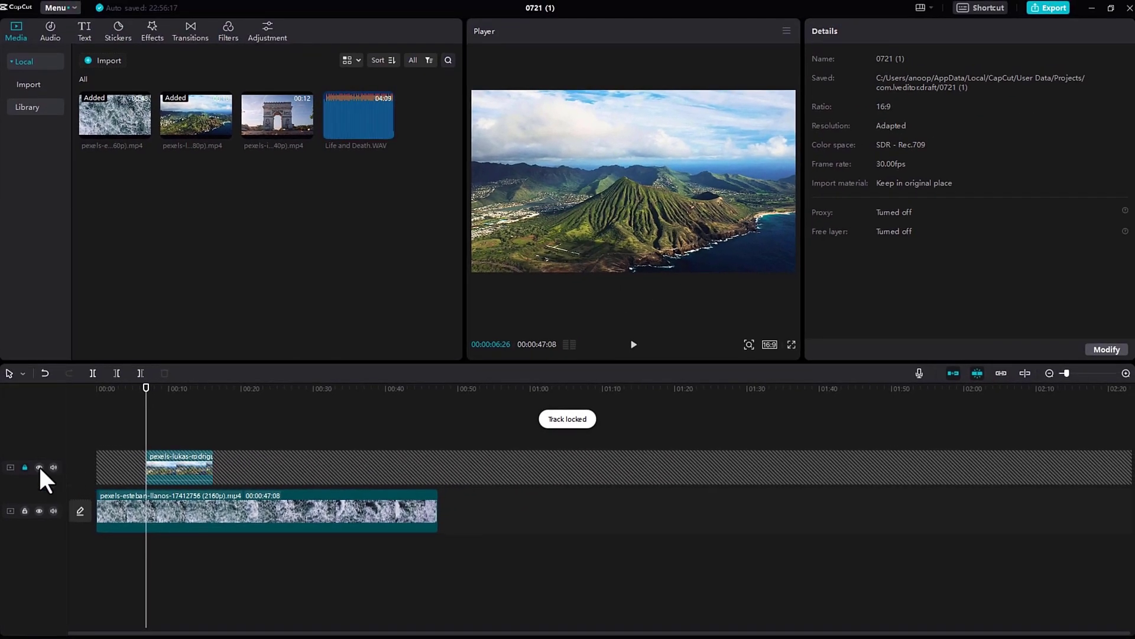
pyautogui.click(25, 467)
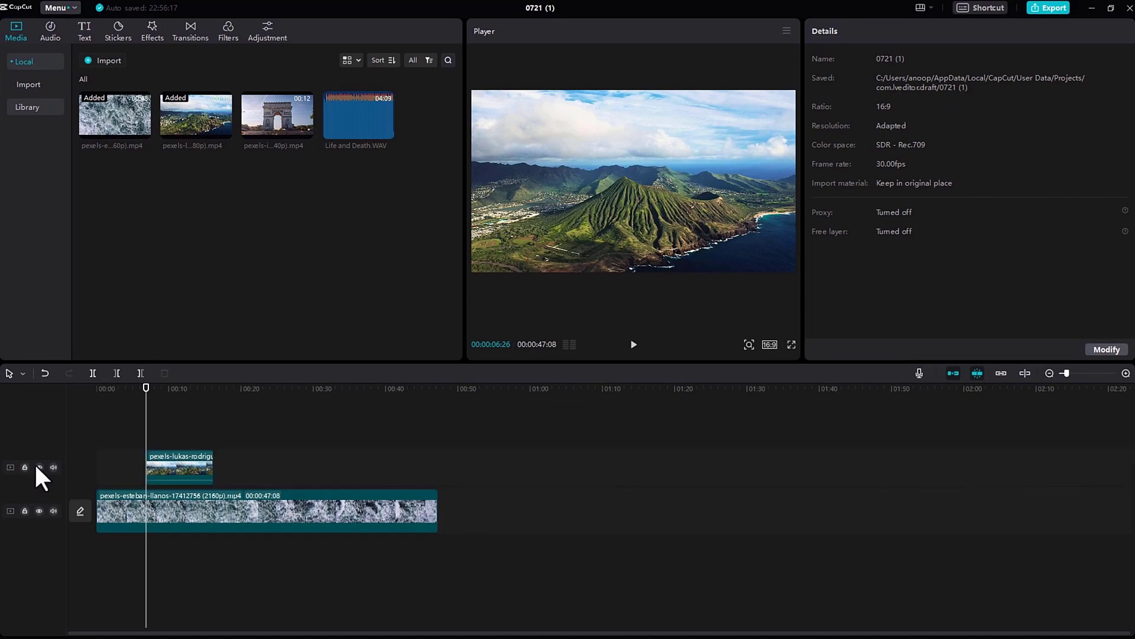
# Step: Choose a later mountain frame of the video as the project cover
pyautogui.click(81, 511)
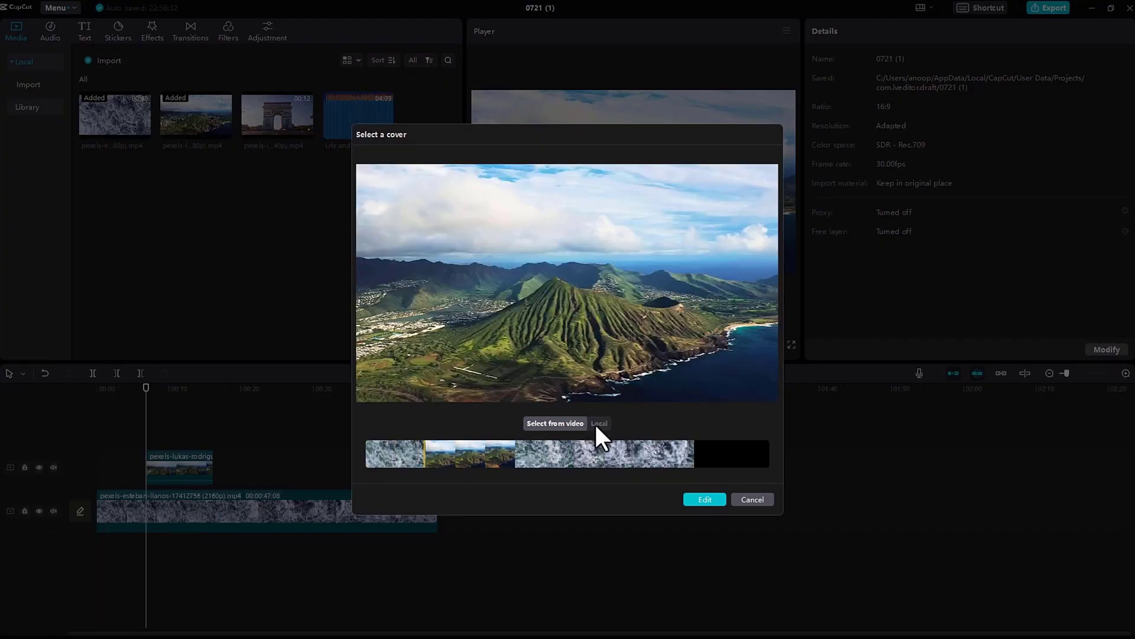
pyautogui.click(451, 455)
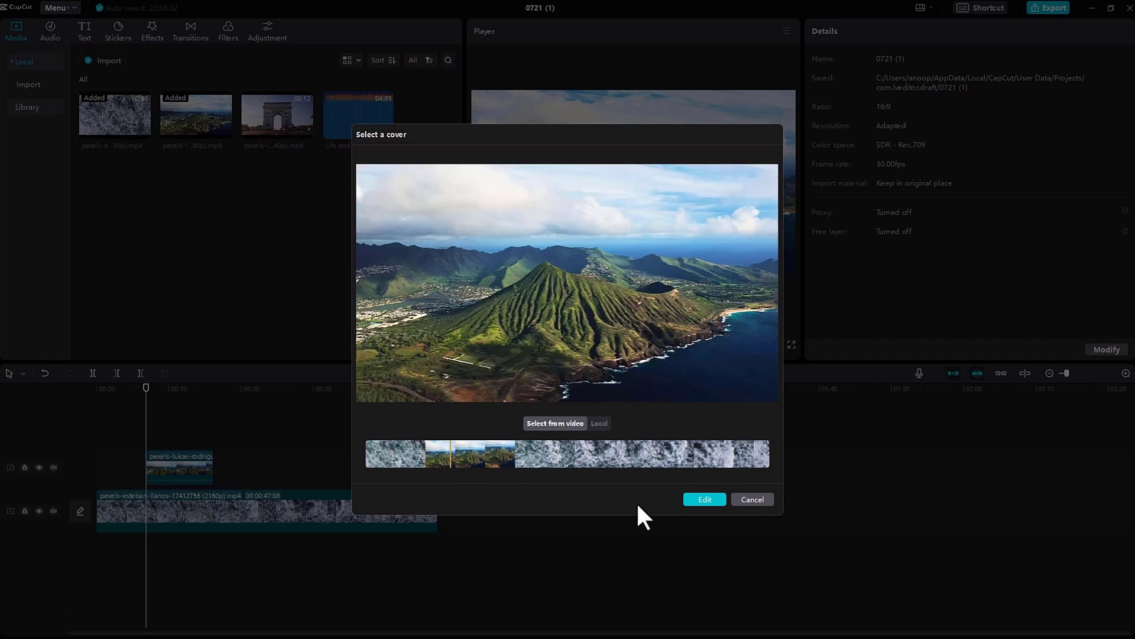
pyautogui.click(704, 499)
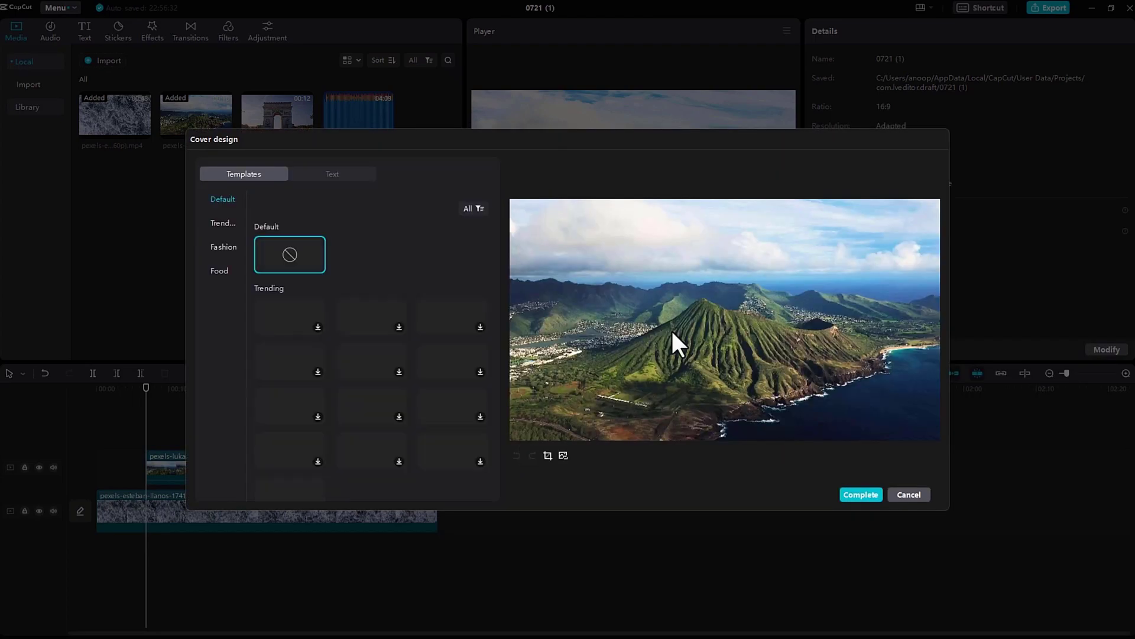
# Step: Apply the My Daily lookbook fashion template to the cover design
pyautogui.scroll(-4, 452, 340)
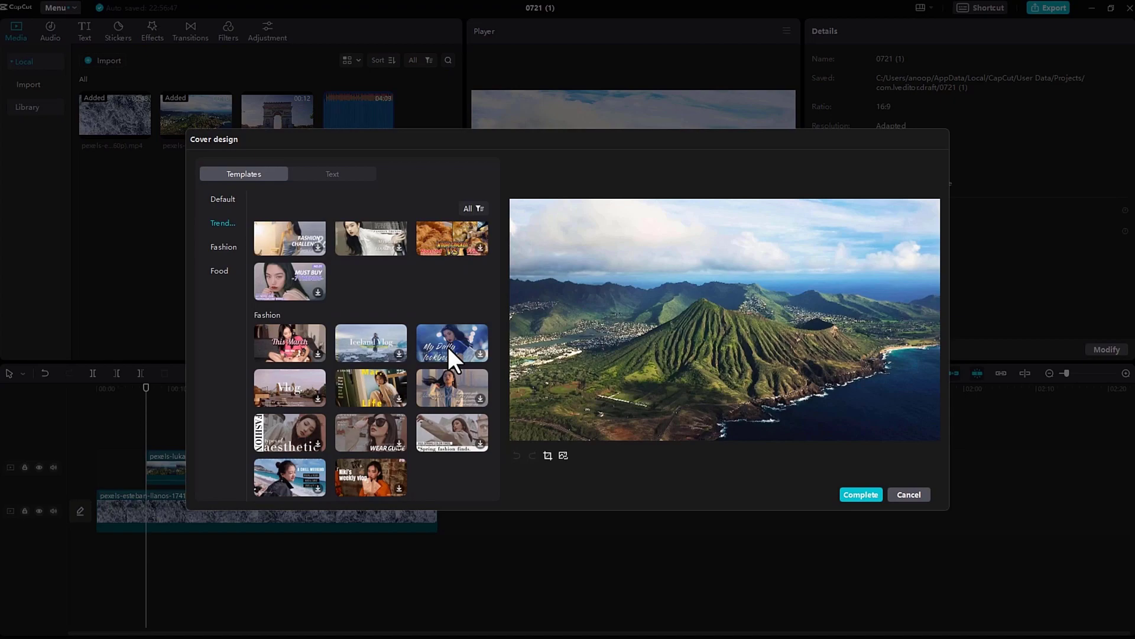
pyautogui.click(448, 347)
pyautogui.scroll(-5, 345, 399)
pyautogui.scroll(8, 386, 397)
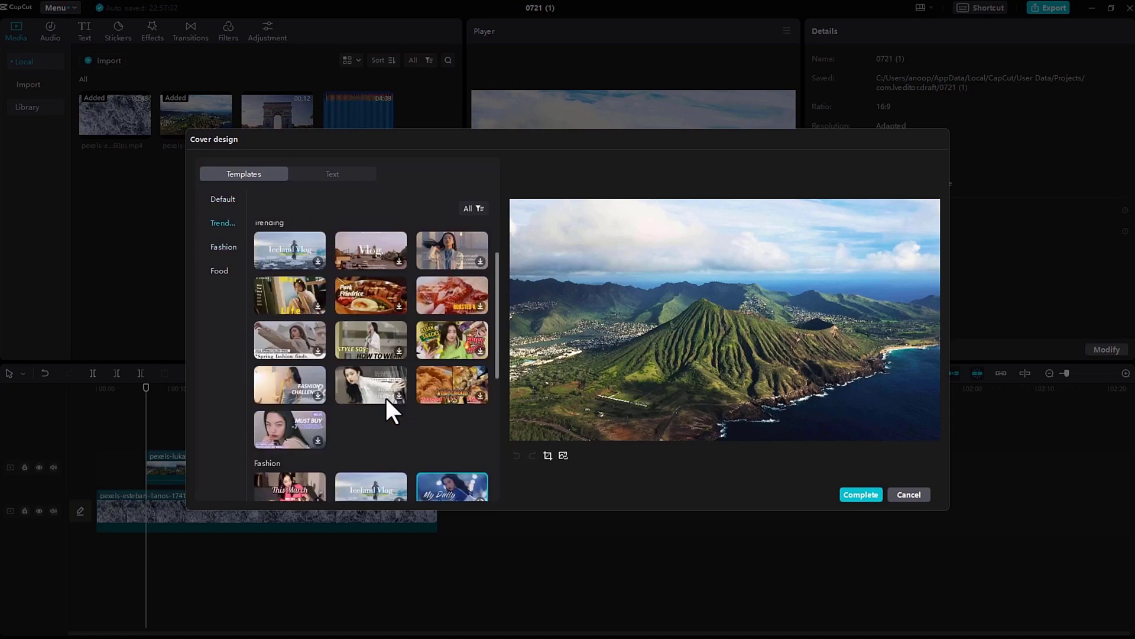
pyautogui.scroll(-3, 331, 379)
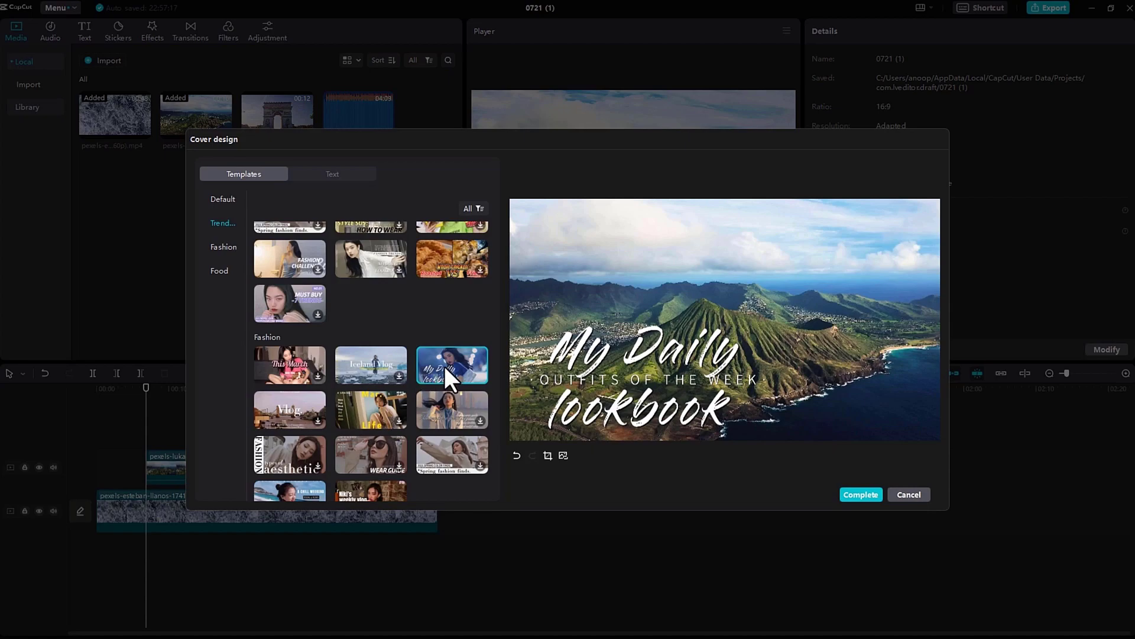
# Step: Delete the lukas overlay clip from the upper track
pyautogui.press('Escape')
pyautogui.click(179, 472)
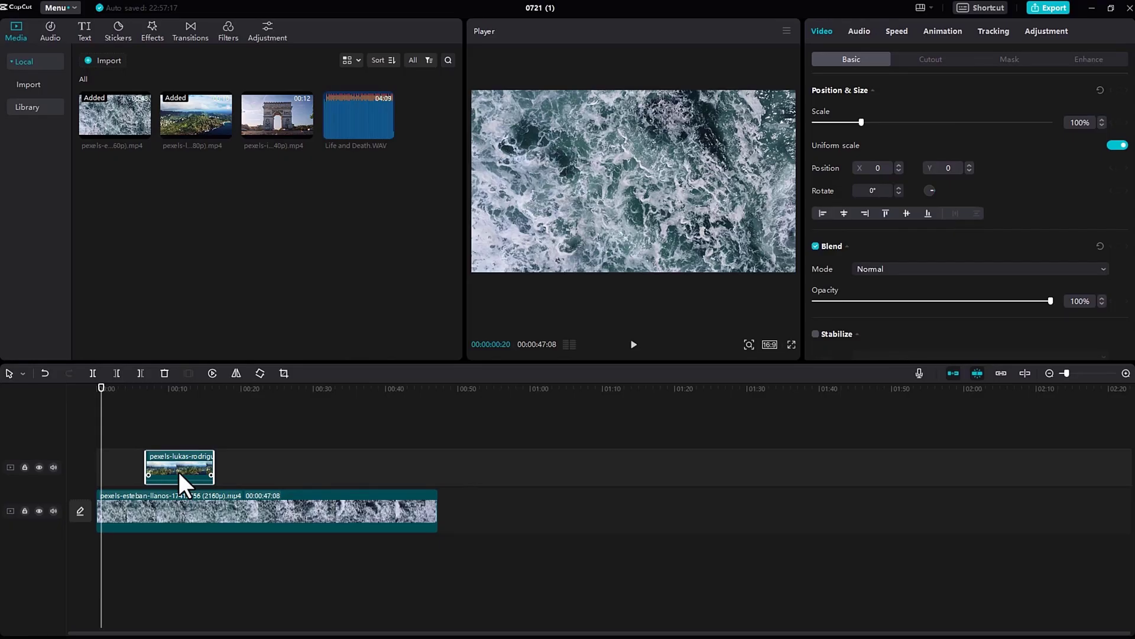
pyautogui.press('Delete')
# Step: Add a Custom adjustment layer over the ocean clip and browse its Basic, HSL and Curves tabs
pyautogui.click(187, 506)
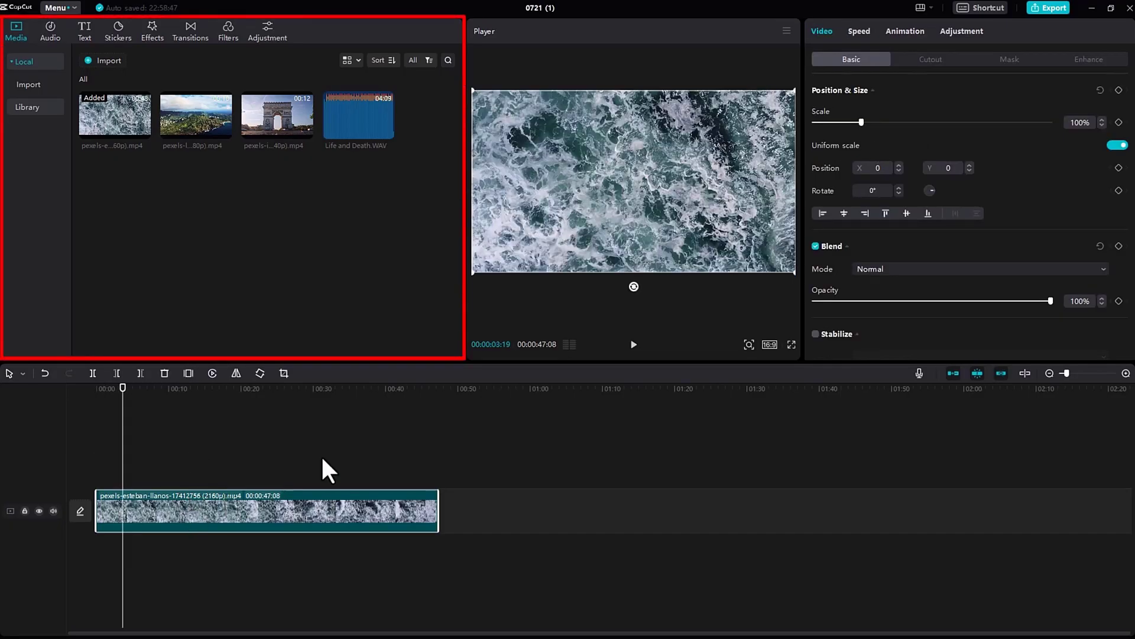
pyautogui.click(263, 35)
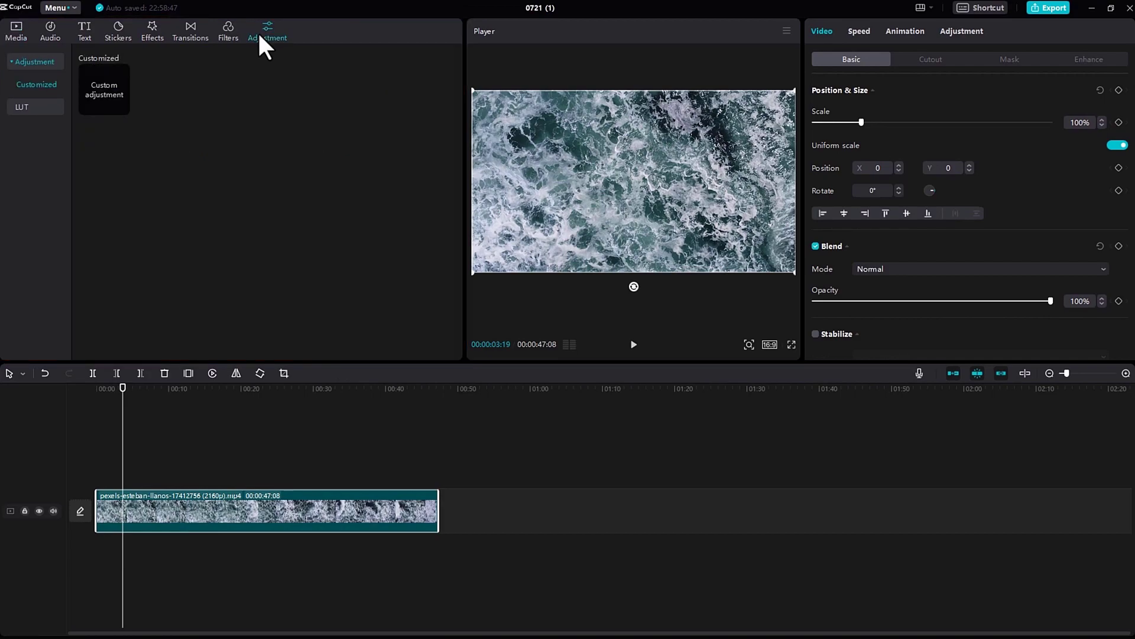
pyautogui.click(122, 107)
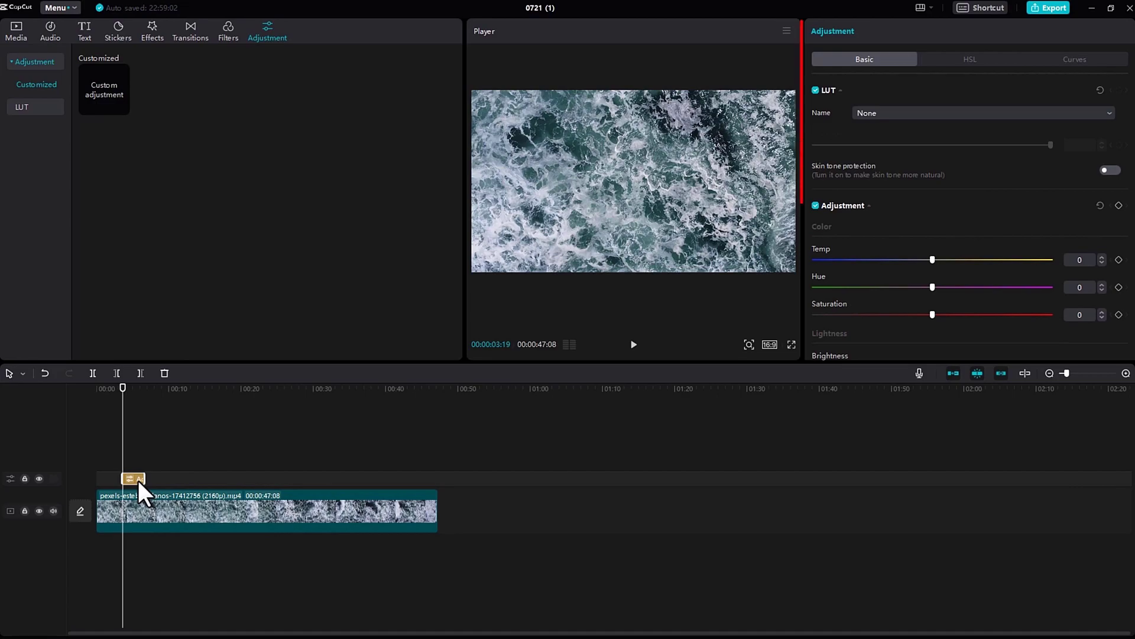
pyautogui.scroll(-3, 917, 203)
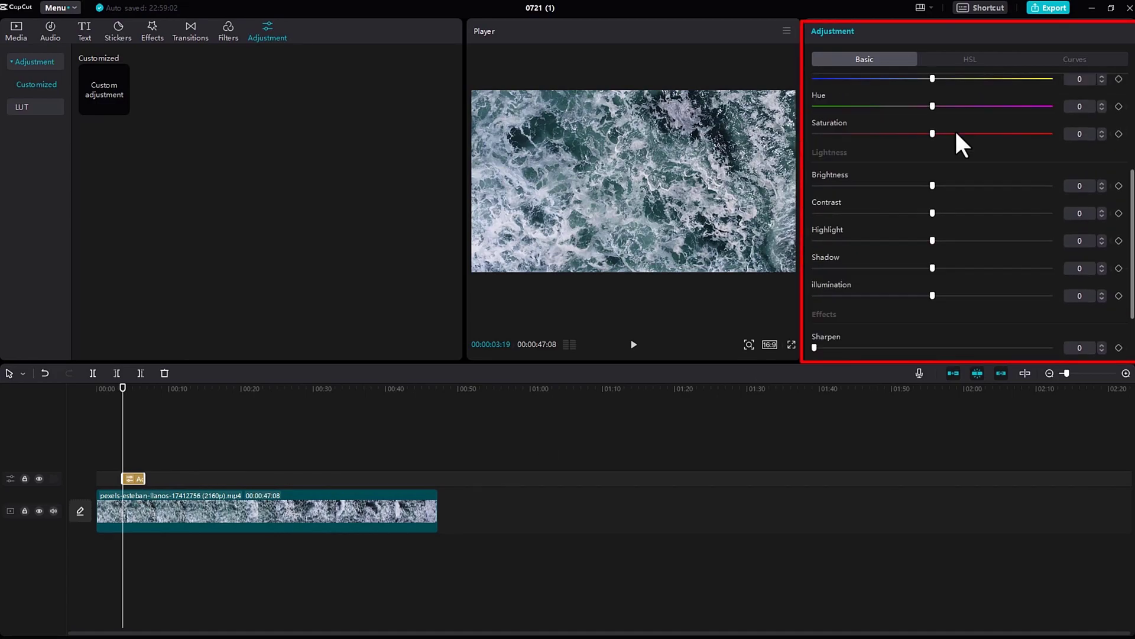
pyautogui.scroll(3, 958, 142)
pyautogui.moveTo(932, 252); pyautogui.dragTo(993, 256)
pyautogui.click(976, 59)
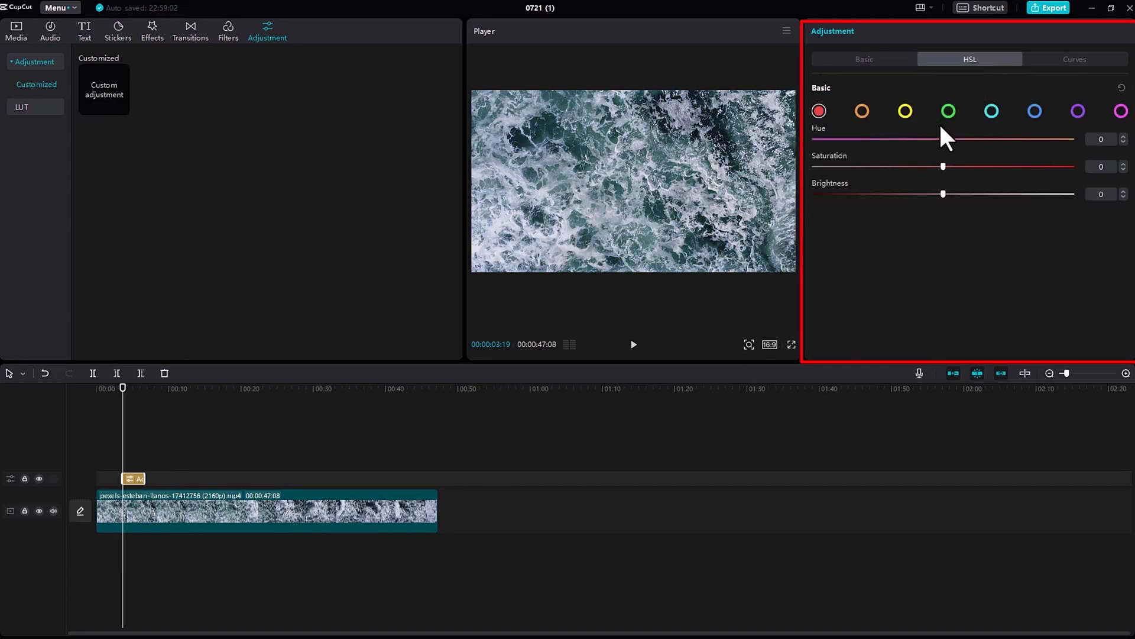
pyautogui.click(1076, 60)
pyautogui.click(872, 61)
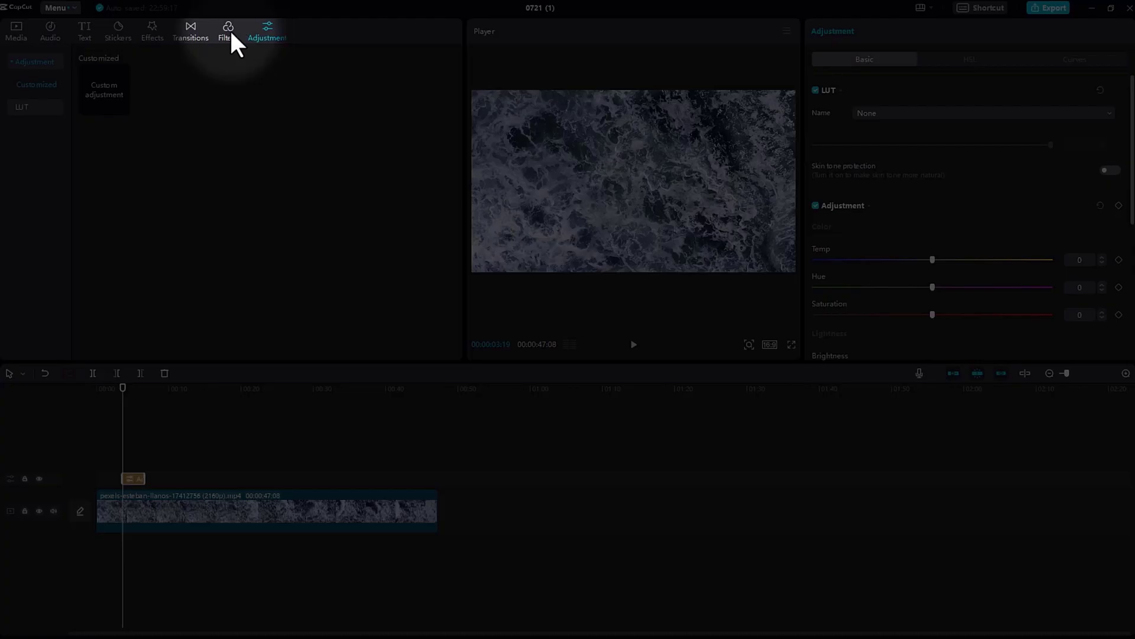
# Step: Add the Dolce filter from the Life section at strength 100 above the adjustment layer
pyautogui.click(223, 30)
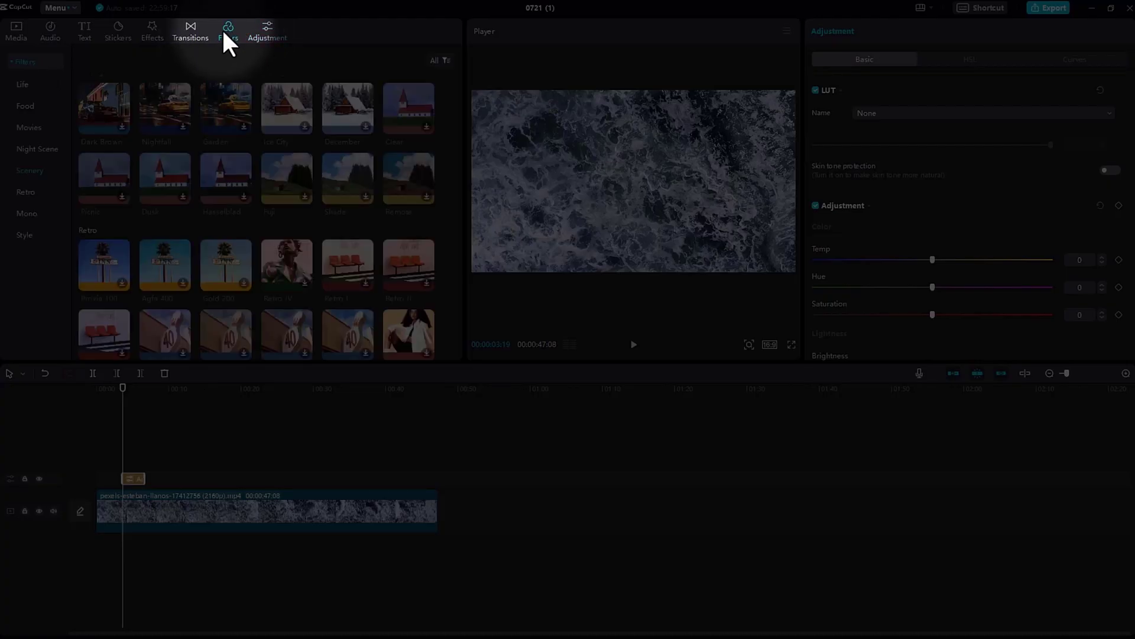
pyautogui.scroll(-10, 290, 244)
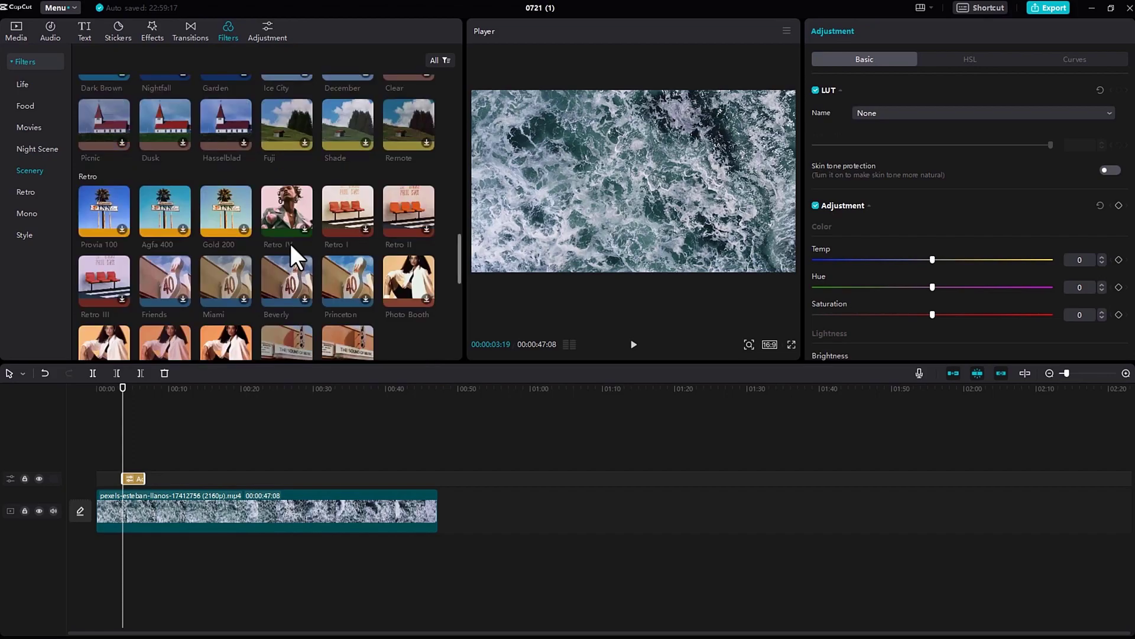
pyautogui.scroll(5, 291, 242)
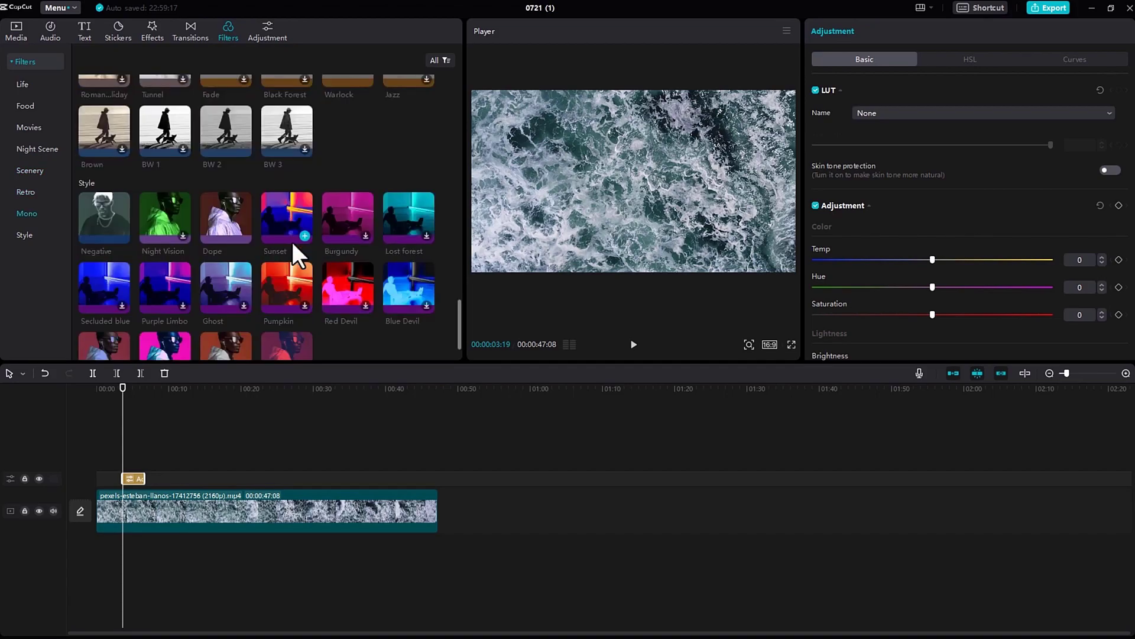
pyautogui.scroll(8, 237, 195)
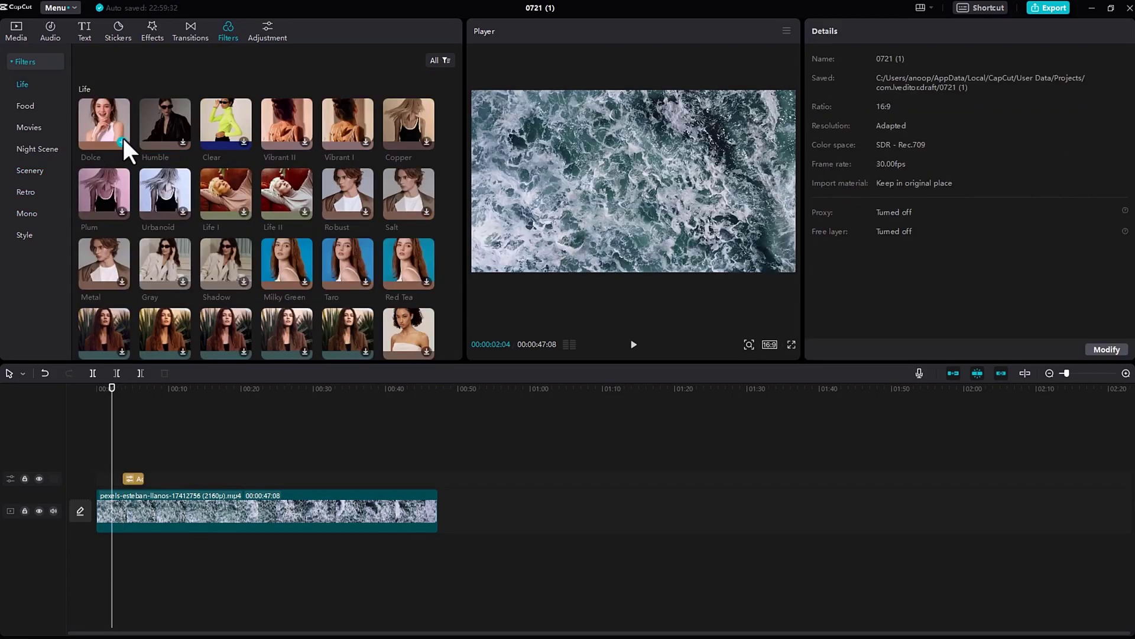
pyautogui.click(123, 141)
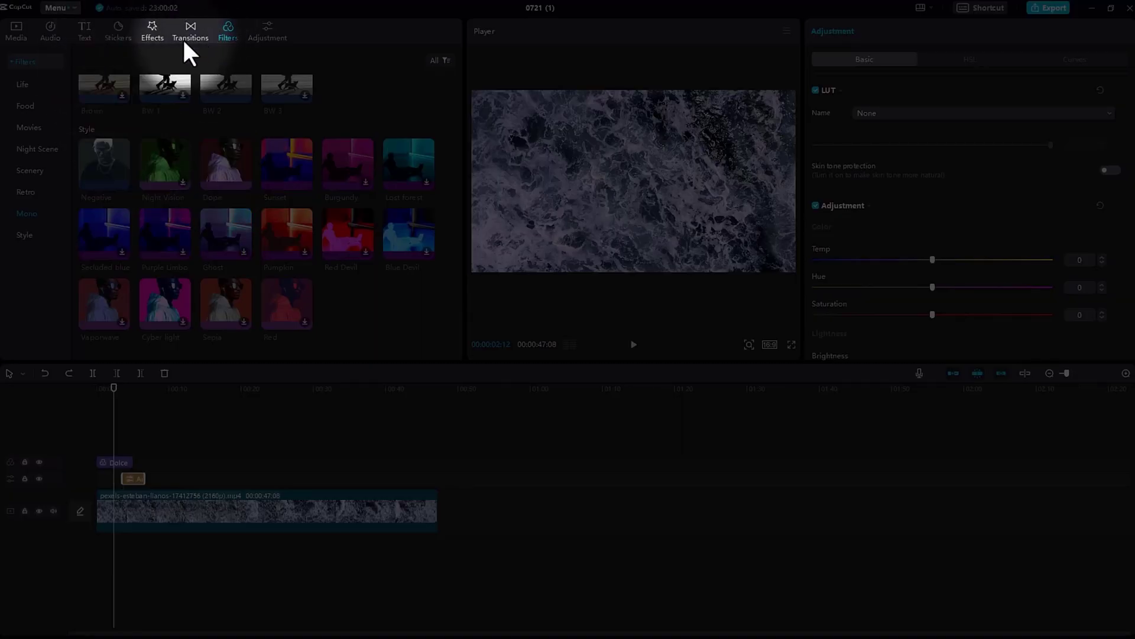
# Step: Apply the Overlay White Flash transition at 0.5s to the cut near 3 seconds
pyautogui.click(192, 31)
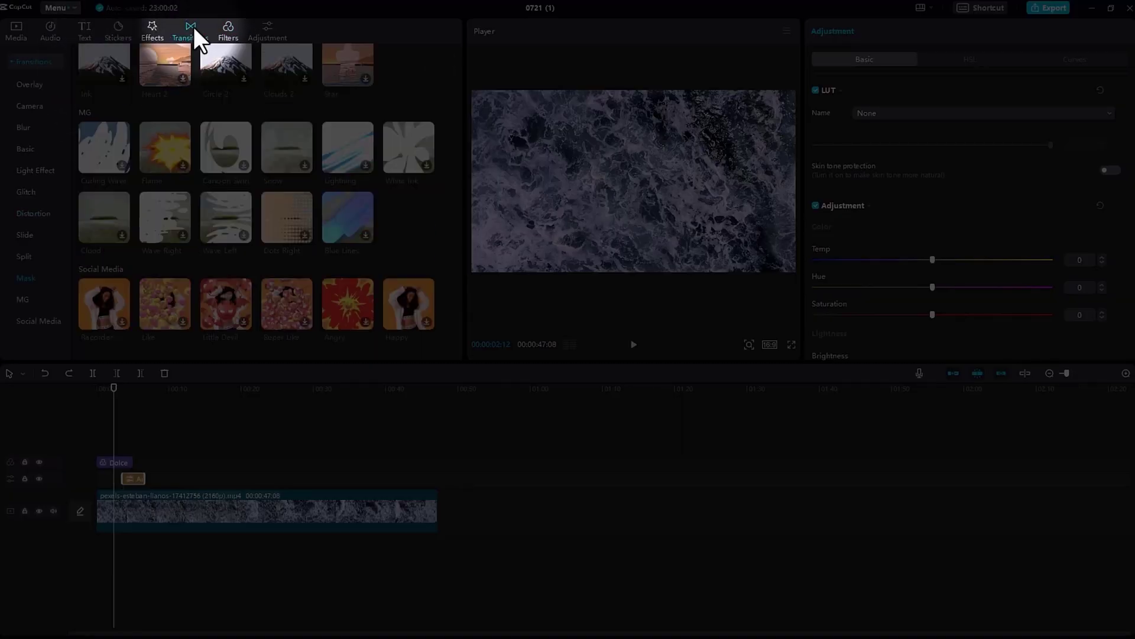
pyautogui.scroll(-10, 266, 178)
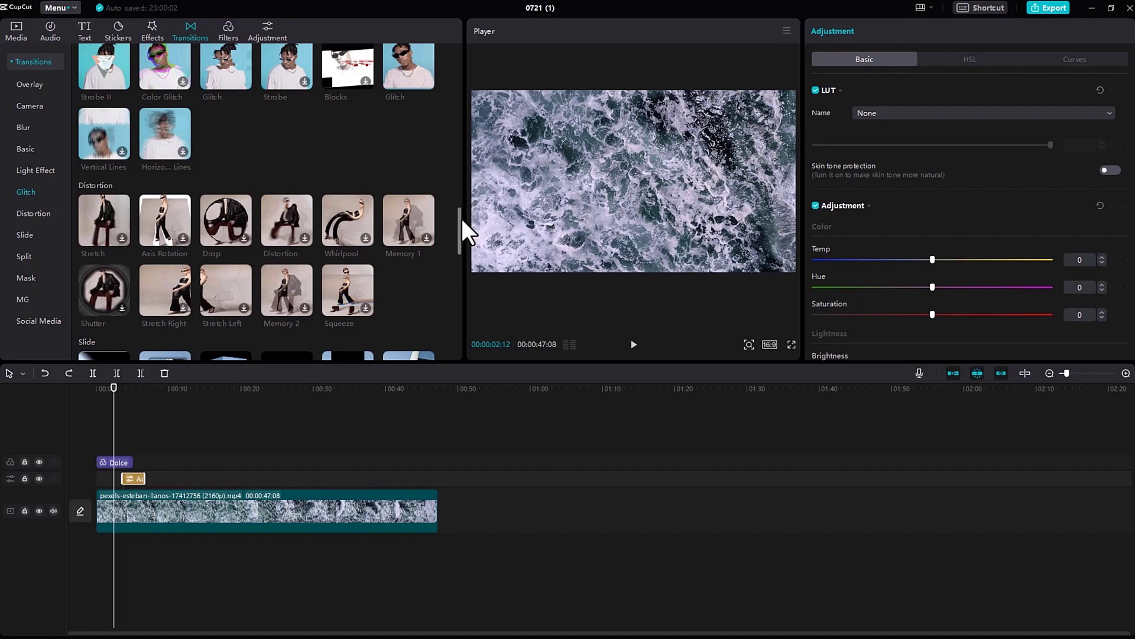
pyautogui.moveTo(460, 222); pyautogui.dragTo(356, 95)
pyautogui.scroll(1, 308, 166)
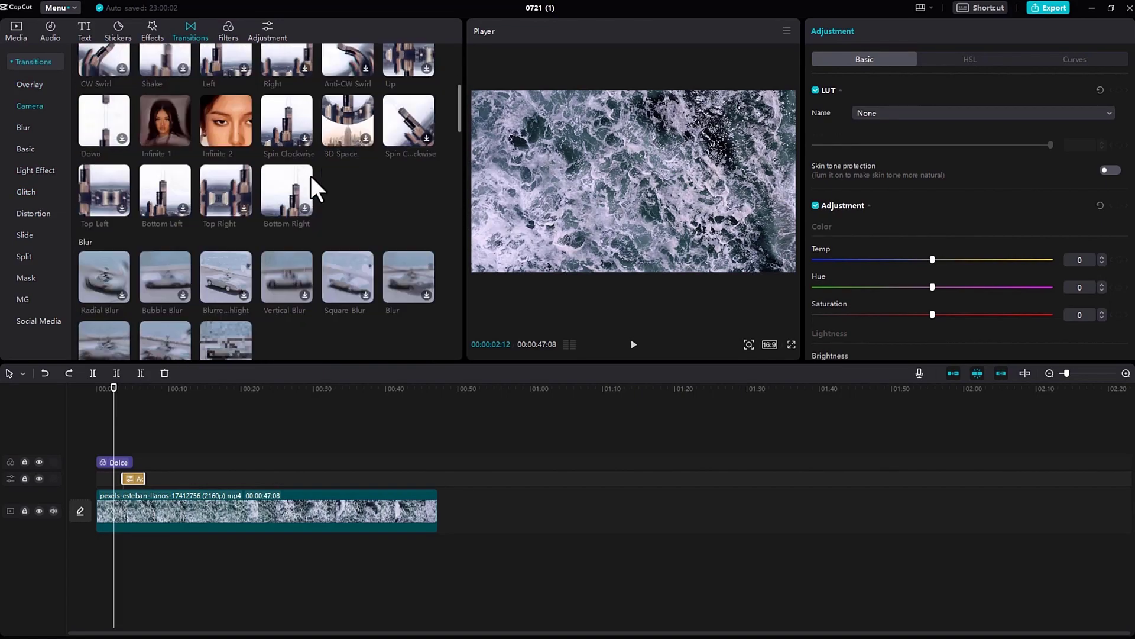
pyautogui.scroll(-10, 310, 183)
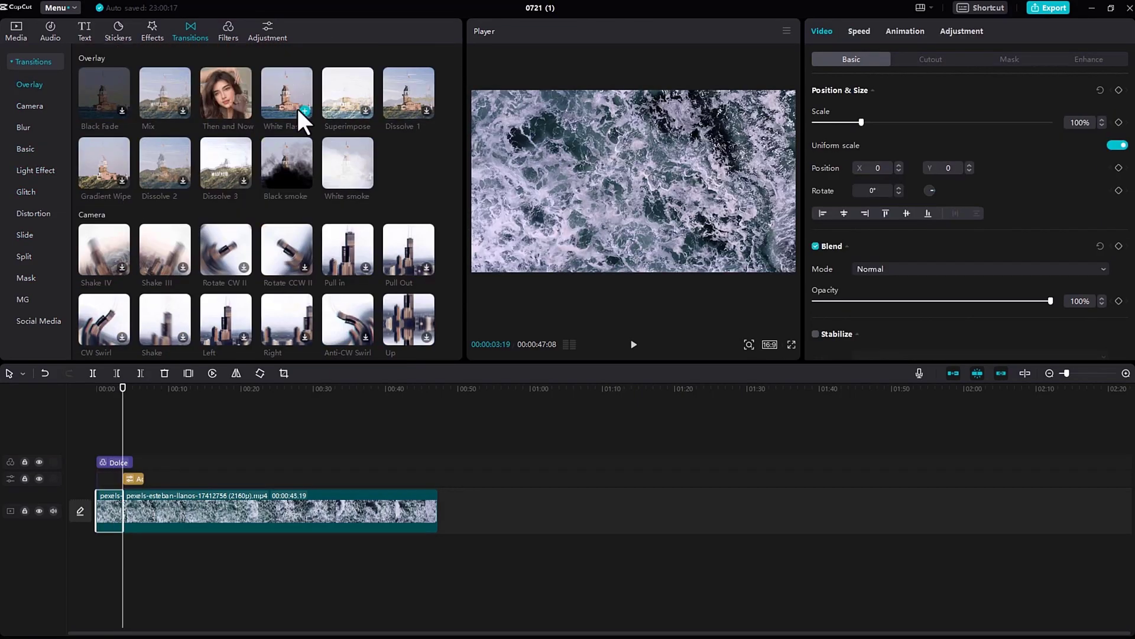
pyautogui.click(303, 111)
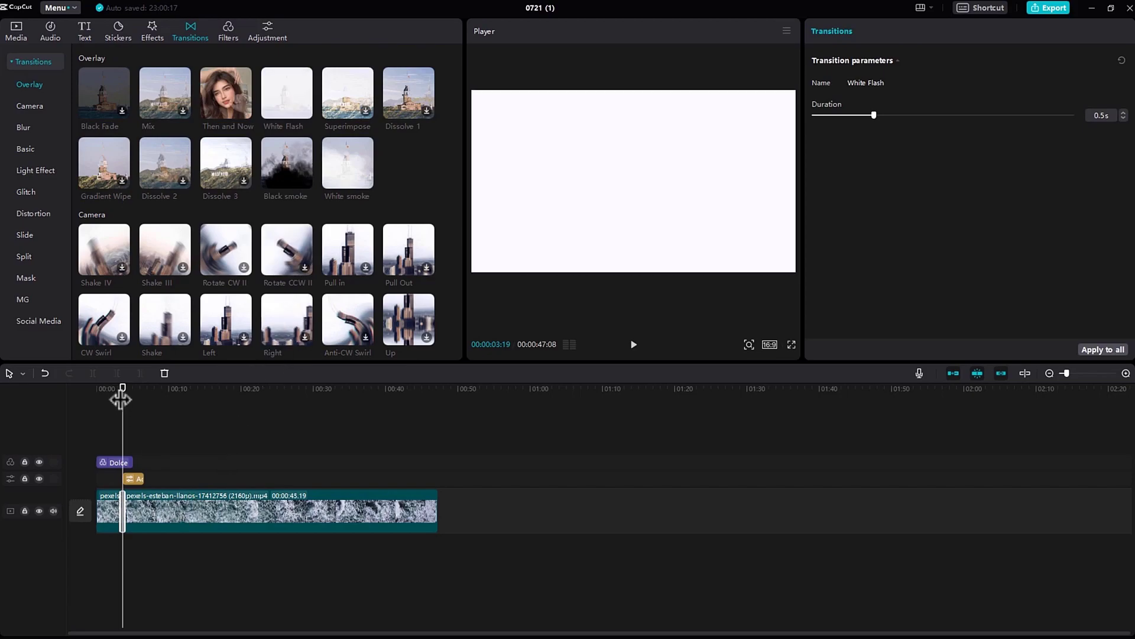
# Step: Rewind before the cut and play back the white flash transition
pyautogui.moveTo(120, 400); pyautogui.dragTo(116, 385)
pyautogui.click(633, 345)
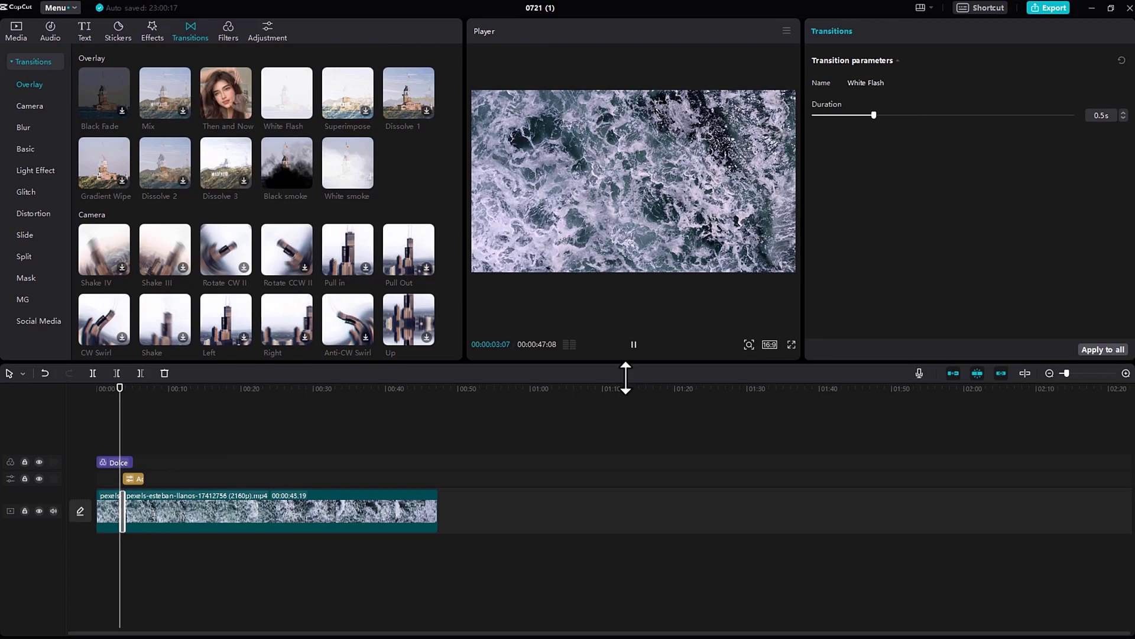
pyautogui.click(634, 344)
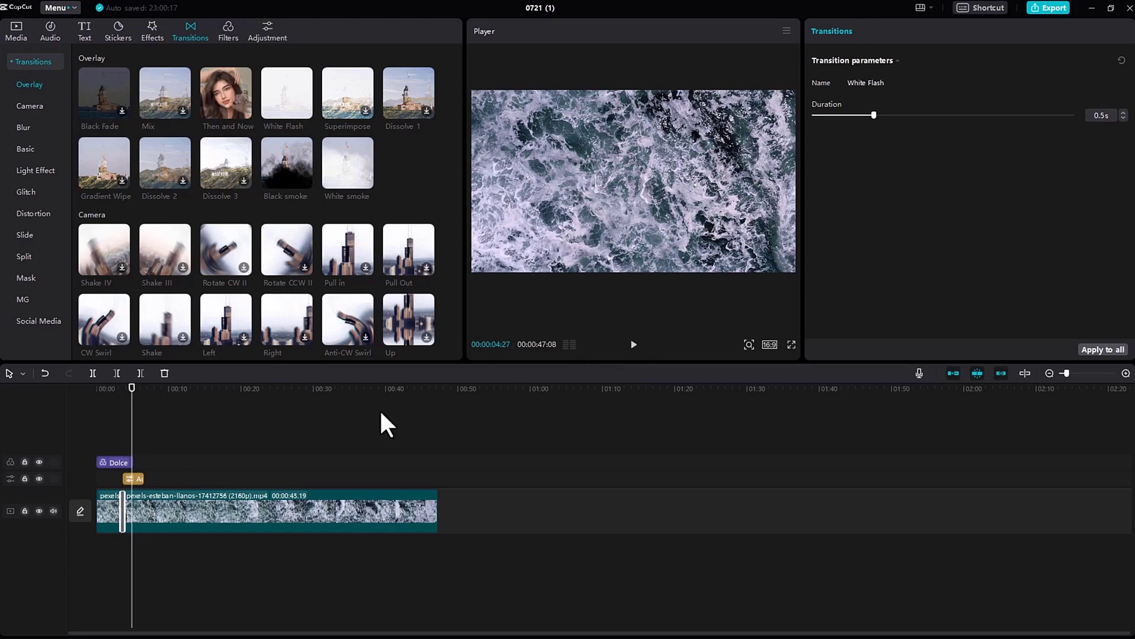
pyautogui.moveTo(132, 405); pyautogui.dragTo(123, 402)
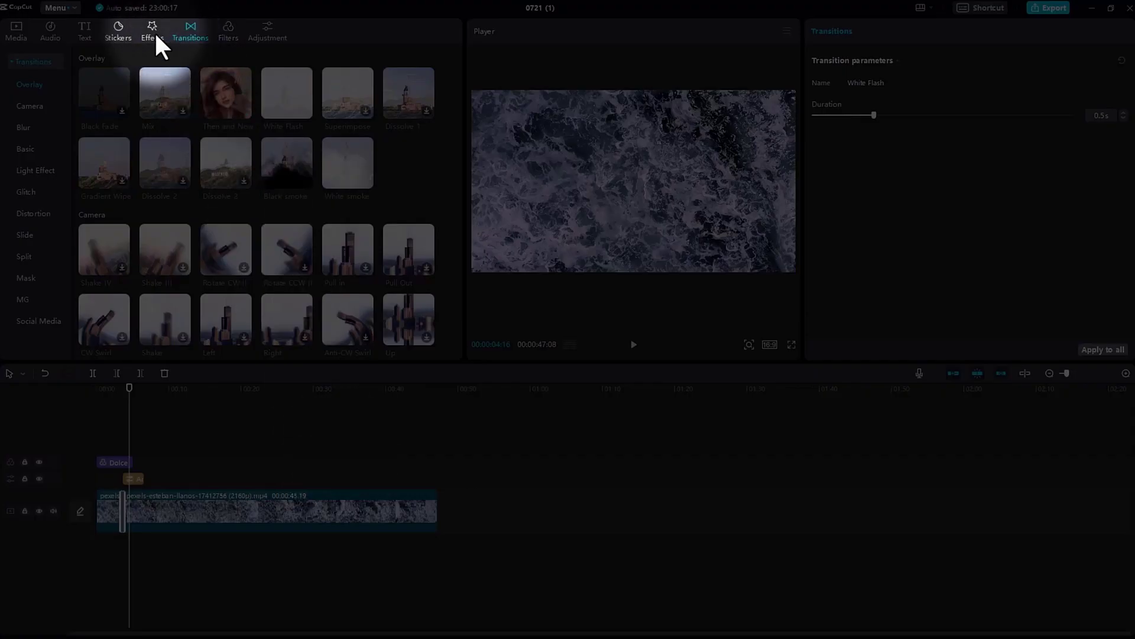
# Step: Add the Blur video effect at strength 50 at the 10-second playhead and play it back
pyautogui.click(154, 32)
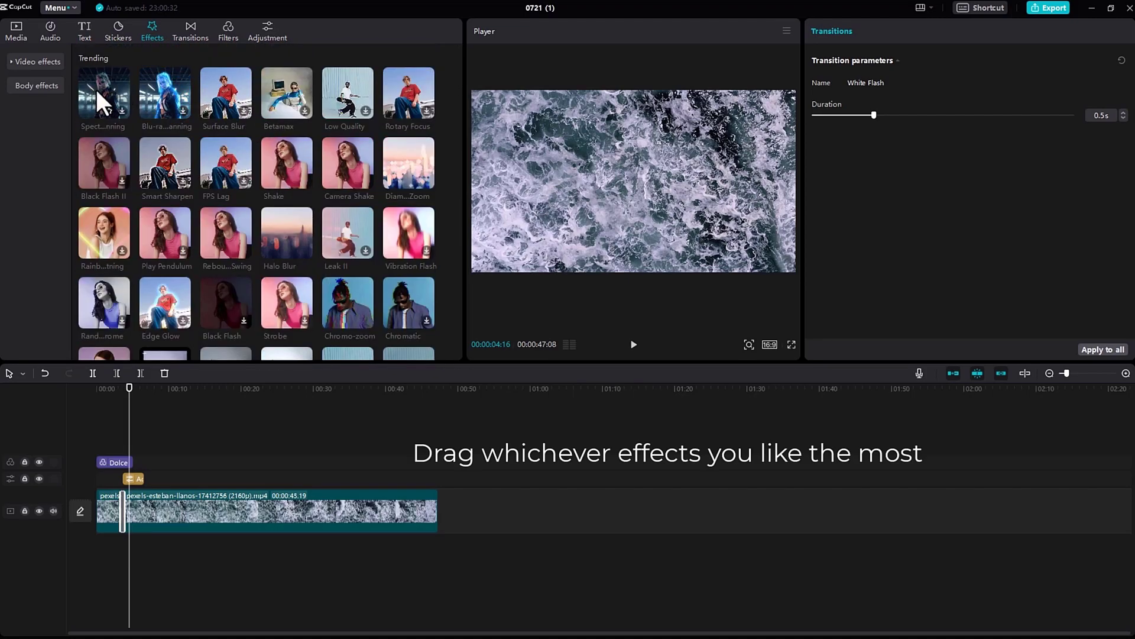
pyautogui.scroll(-15, 283, 251)
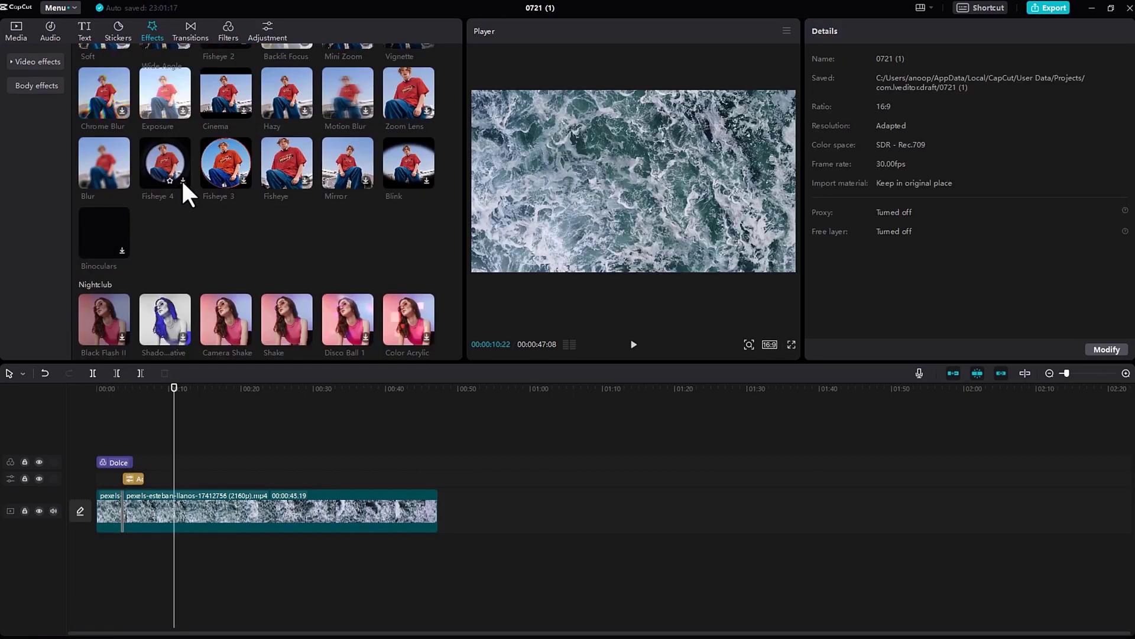
pyautogui.scroll(-5, 244, 189)
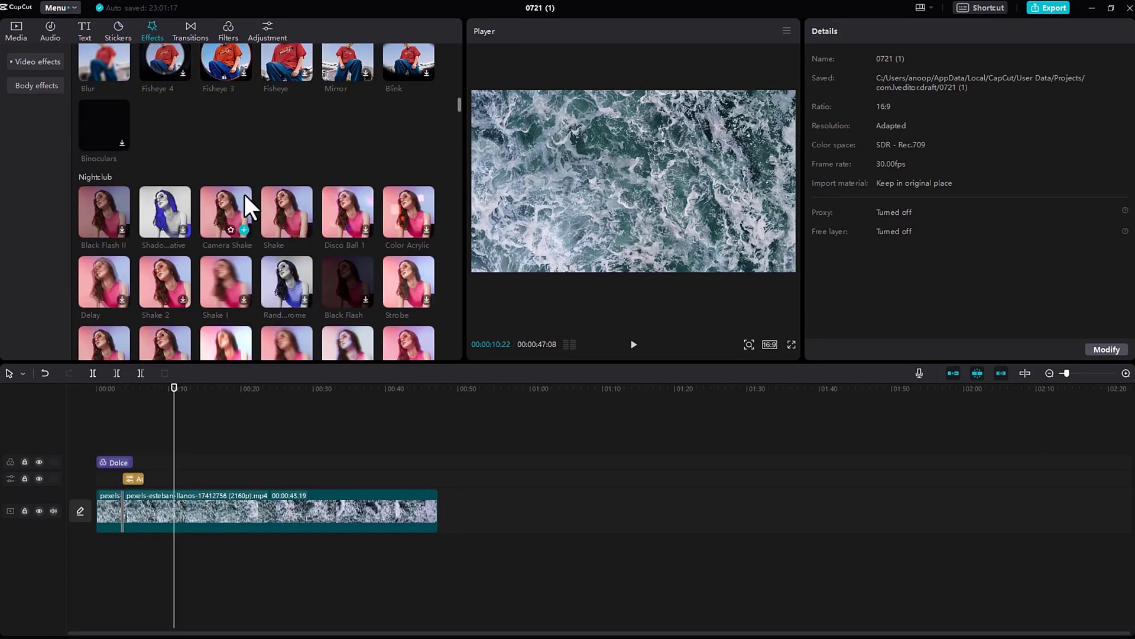
pyautogui.click(122, 73)
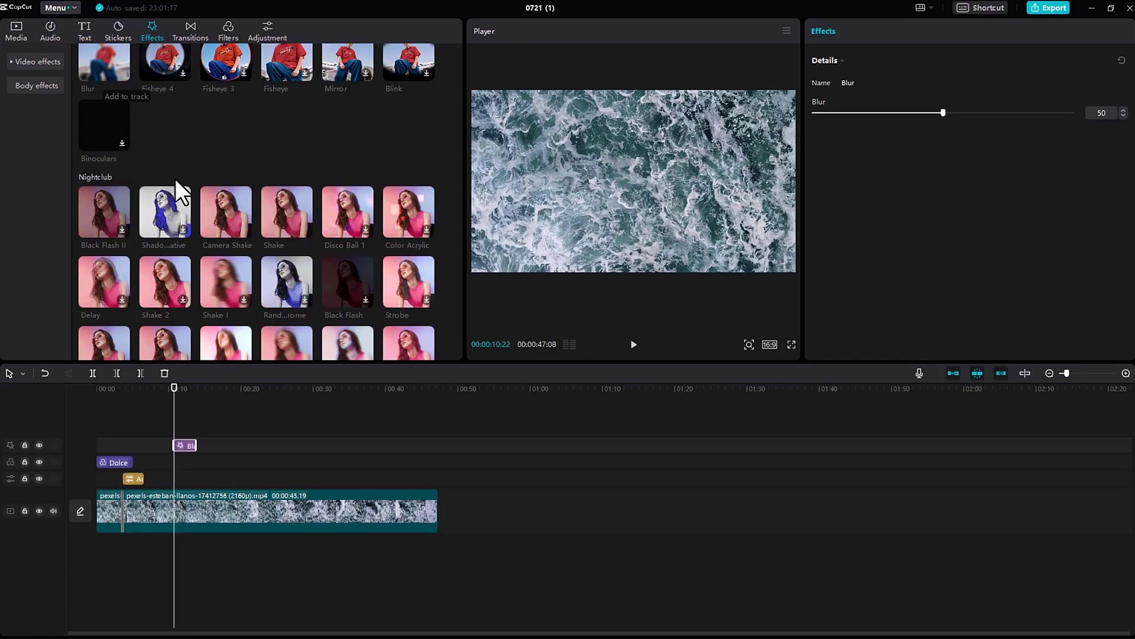
pyautogui.click(634, 344)
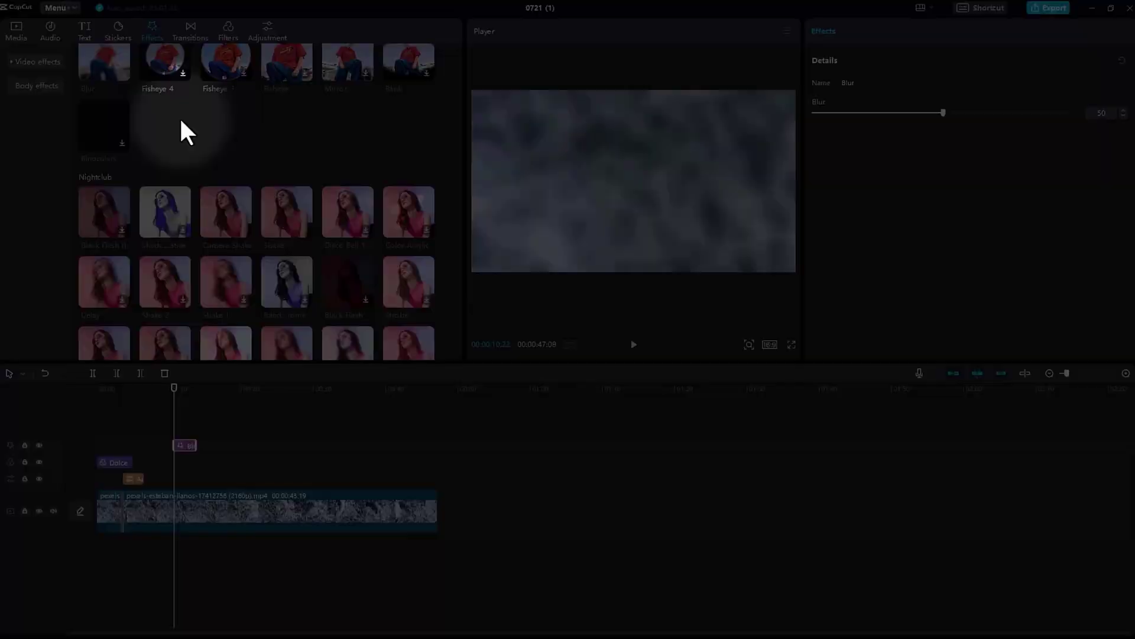
# Step: Add the SUBSCRIBED sticker from the sticker library to the timeline
pyautogui.click(118, 29)
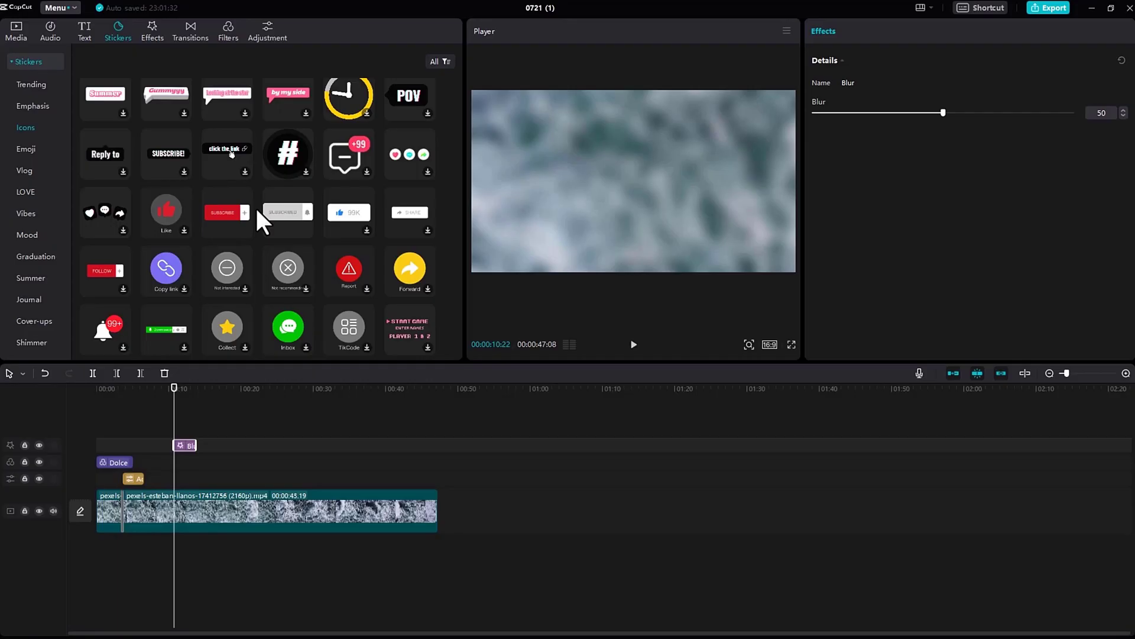
pyautogui.scroll(-8, 256, 210)
pyautogui.scroll(10, 263, 207)
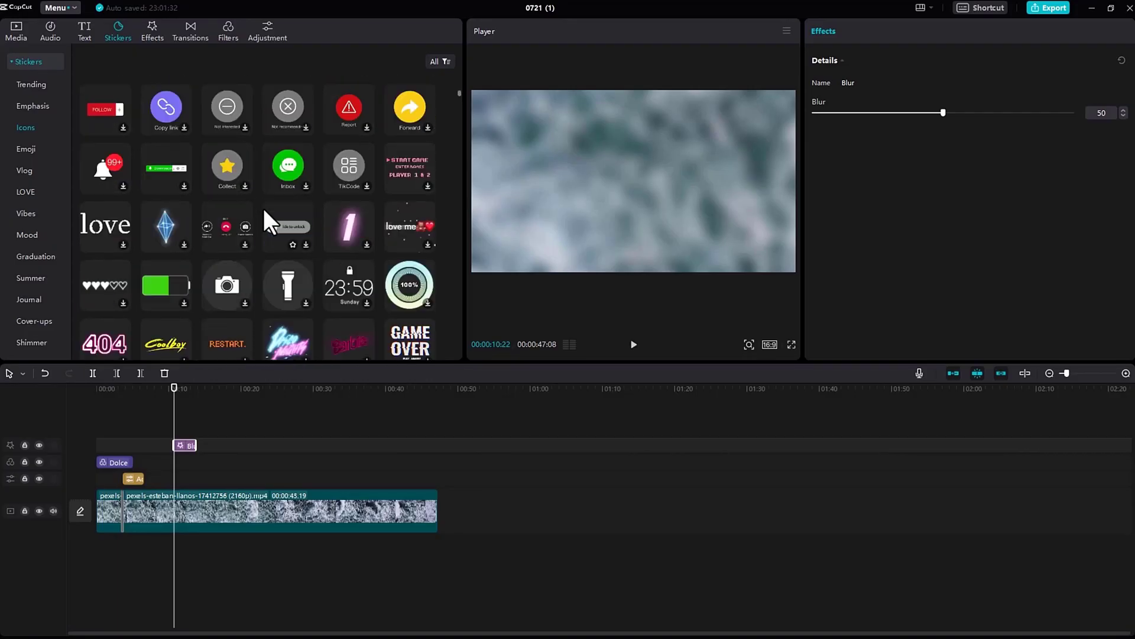
pyautogui.scroll(5, 264, 208)
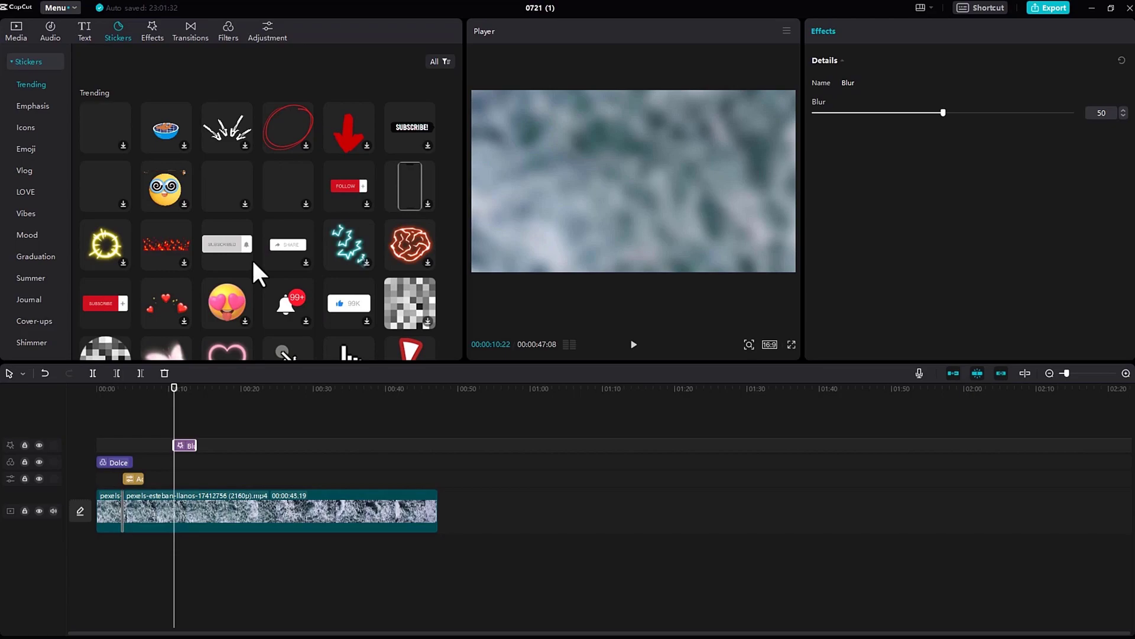
pyautogui.scroll(-15, 383, 221)
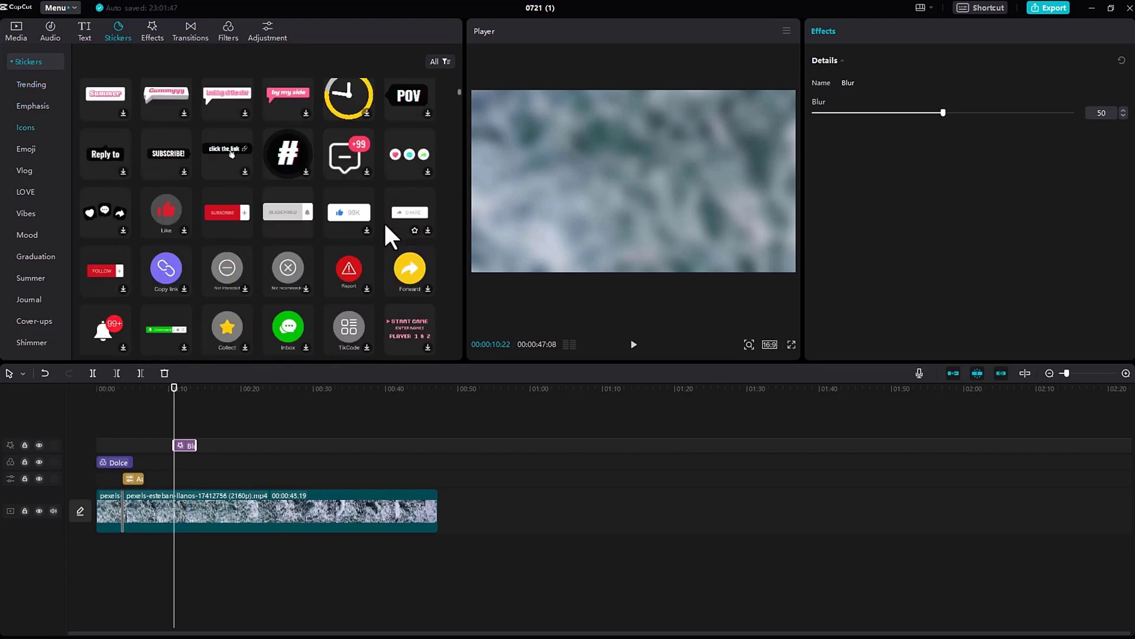
pyautogui.scroll(1, 385, 221)
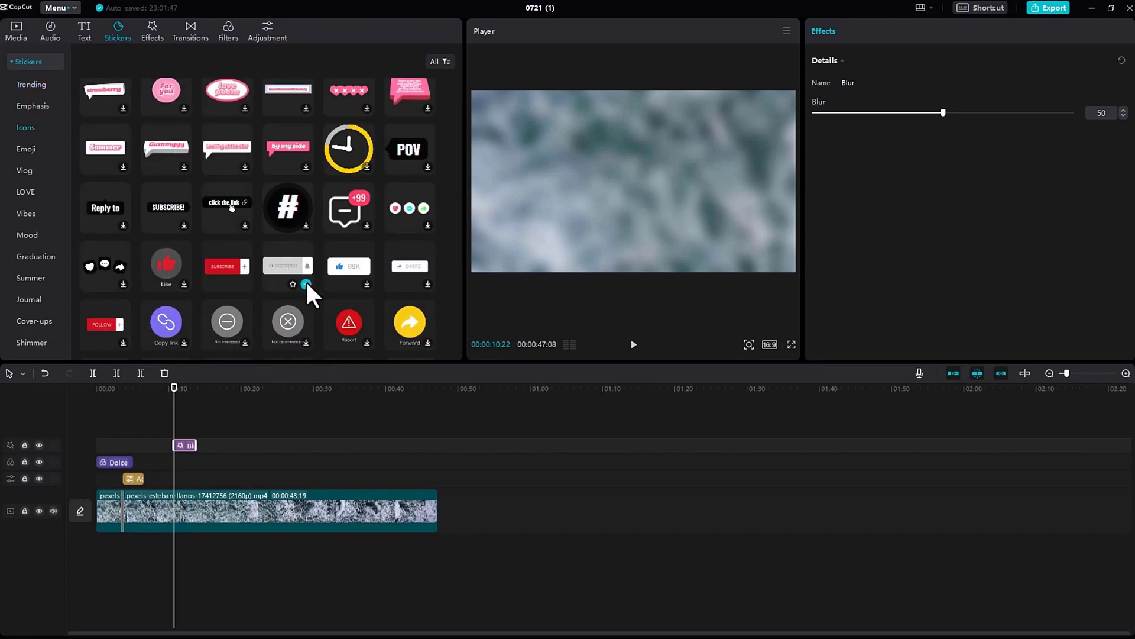
pyautogui.click(306, 284)
# Step: Move the sticker to about 19 seconds, scale it to 58% in the lower-right corner, and play it back
pyautogui.moveTo(187, 433); pyautogui.dragTo(237, 452)
pyautogui.click(237, 452)
pyautogui.moveTo(698, 203); pyautogui.dragTo(728, 231)
pyautogui.moveTo(860, 91); pyautogui.dragTo(829, 106)
pyautogui.moveTo(741, 242); pyautogui.dragTo(761, 250)
pyautogui.click(633, 344)
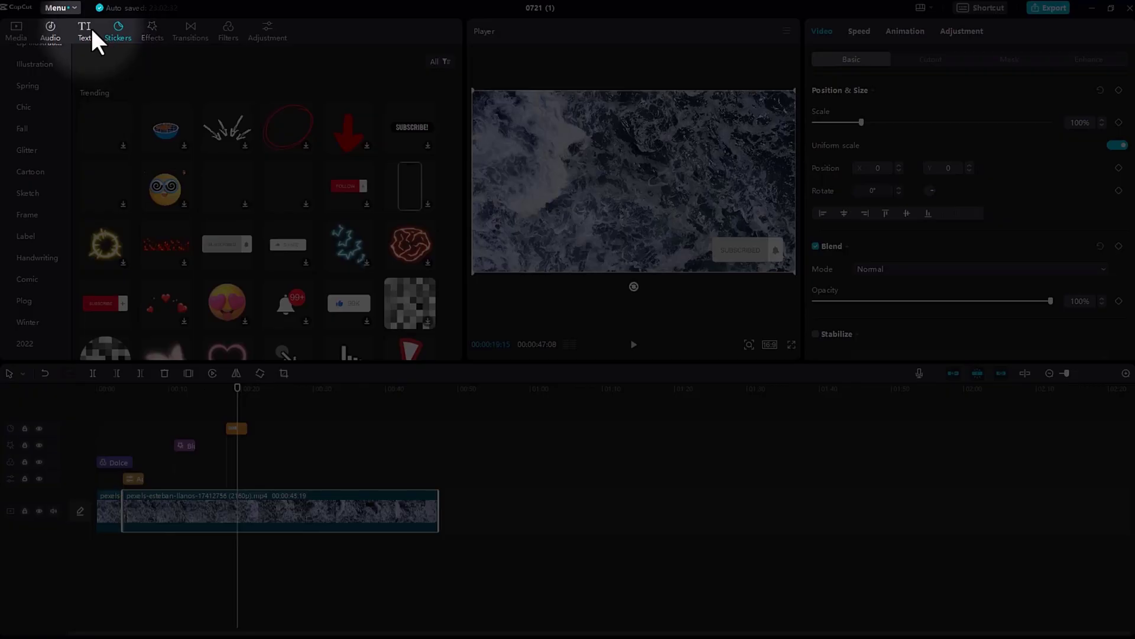
# Step: Add a default text caption and delete it, then preview the pink glowing text effect
pyautogui.click(89, 30)
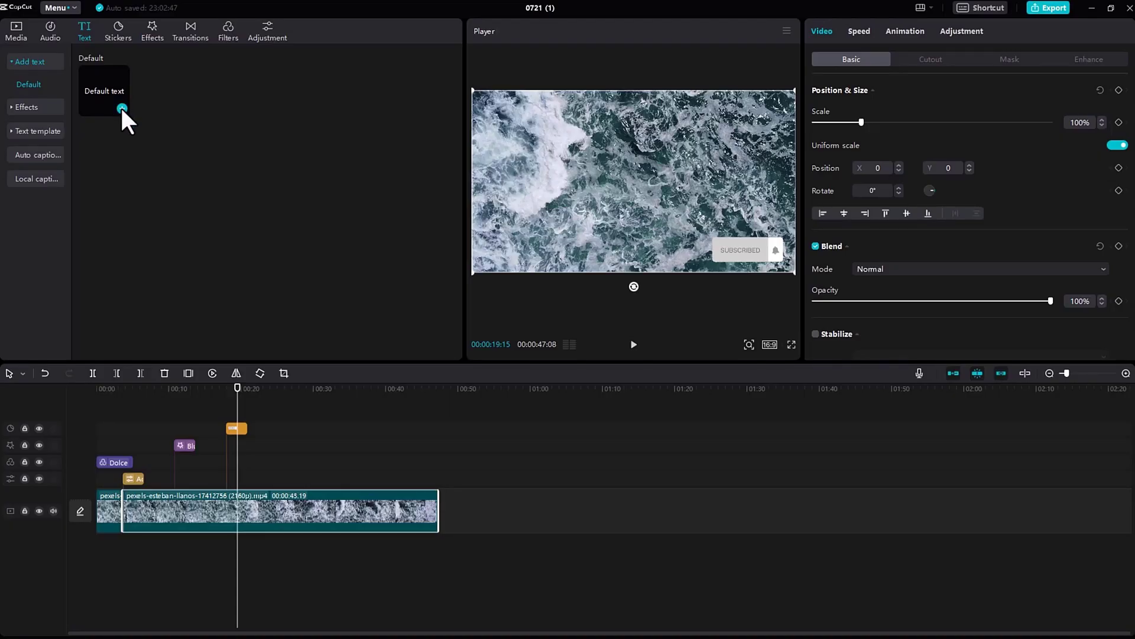
pyautogui.click(121, 109)
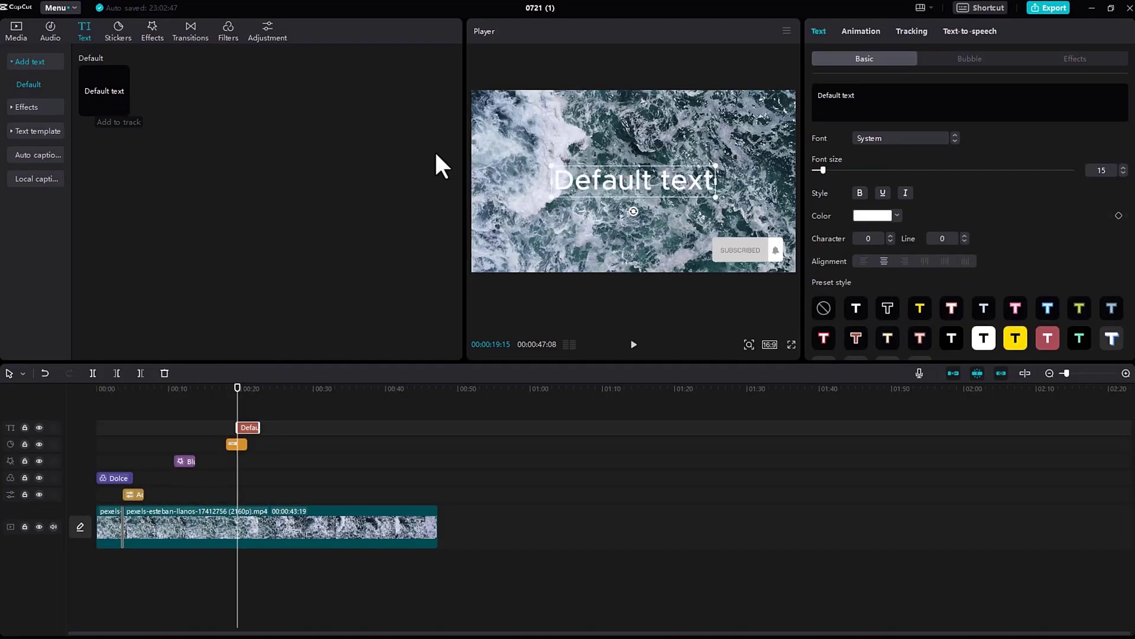
pyautogui.press('Delete')
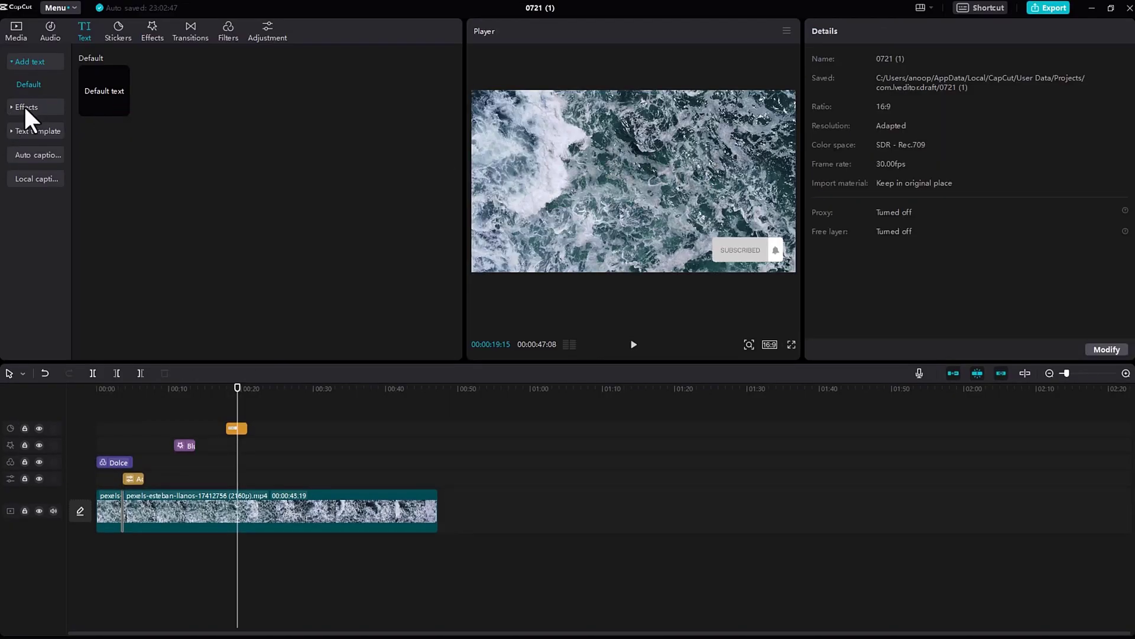
pyautogui.click(23, 108)
pyautogui.scroll(-1, 291, 240)
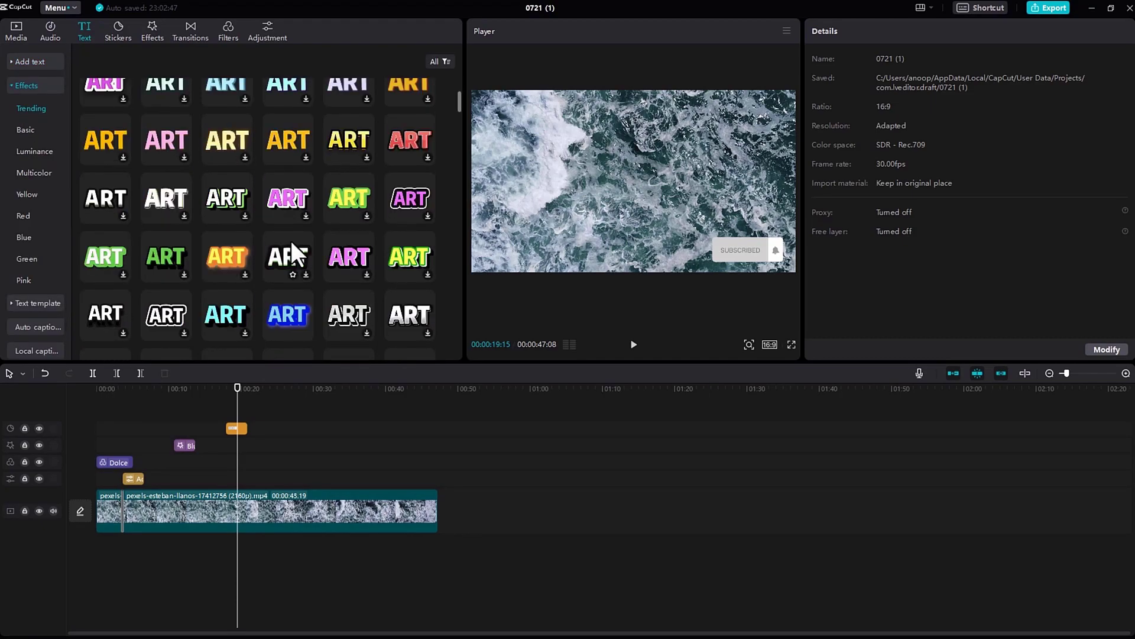
pyautogui.scroll(-3, 225, 272)
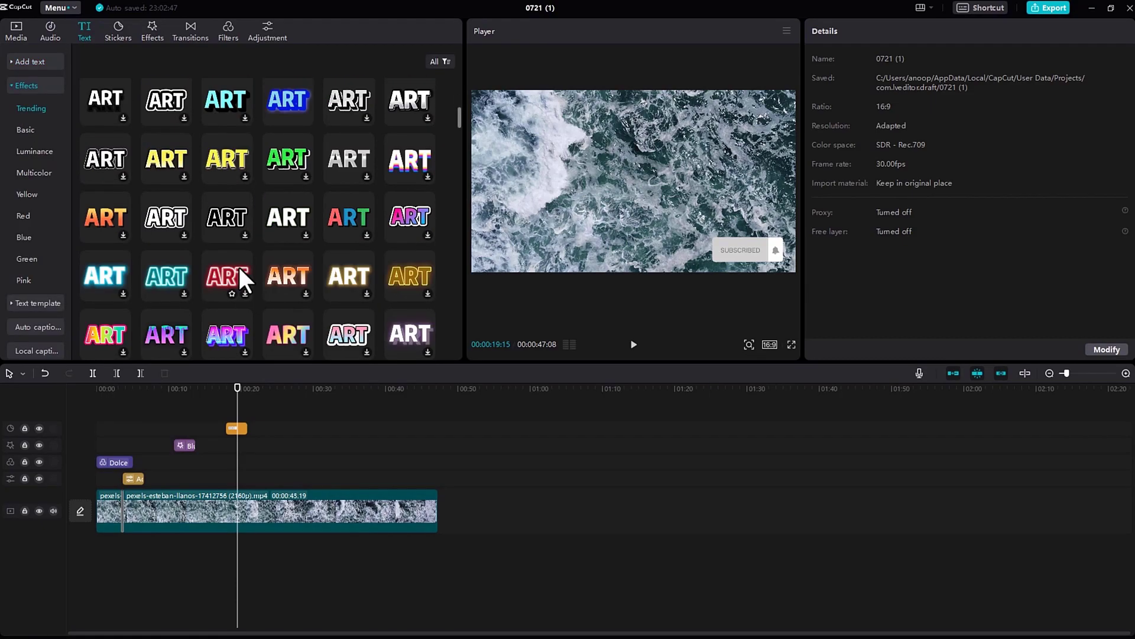
pyautogui.click(238, 264)
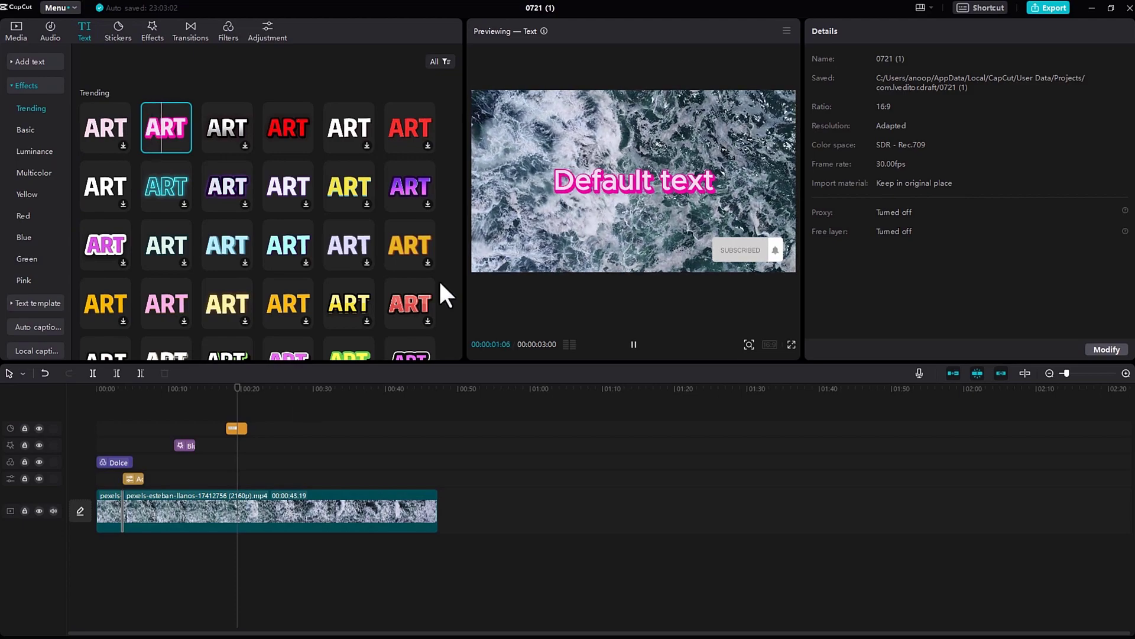
pyautogui.click(12, 85)
# Step: Add the SIGN UP NOW text template, play it back, then delete it
pyautogui.click(8, 108)
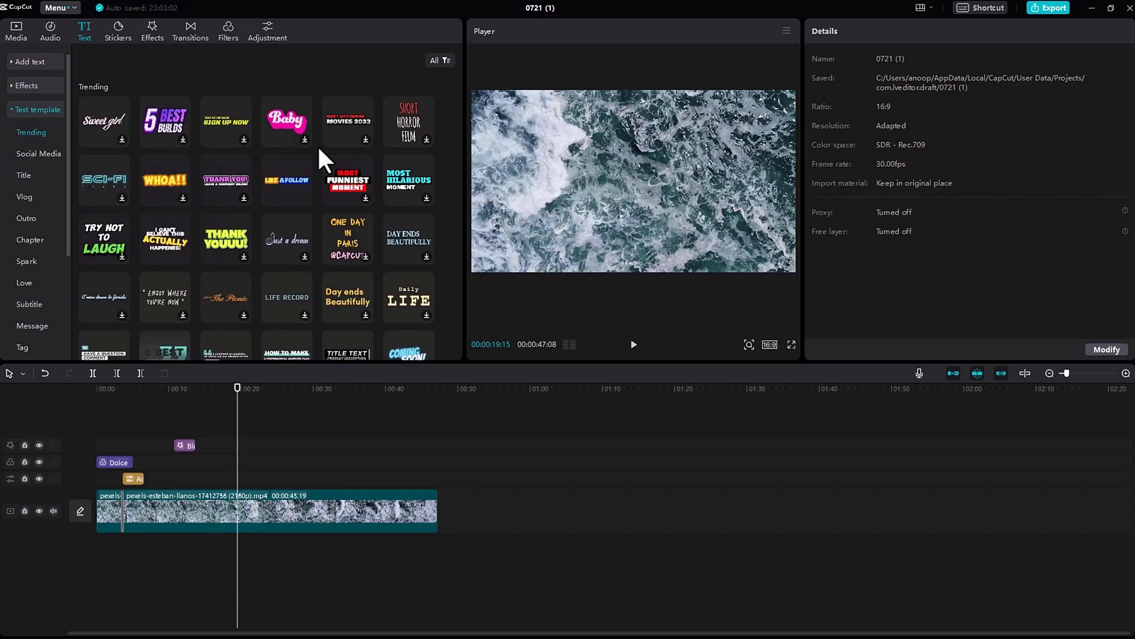
pyautogui.click(210, 116)
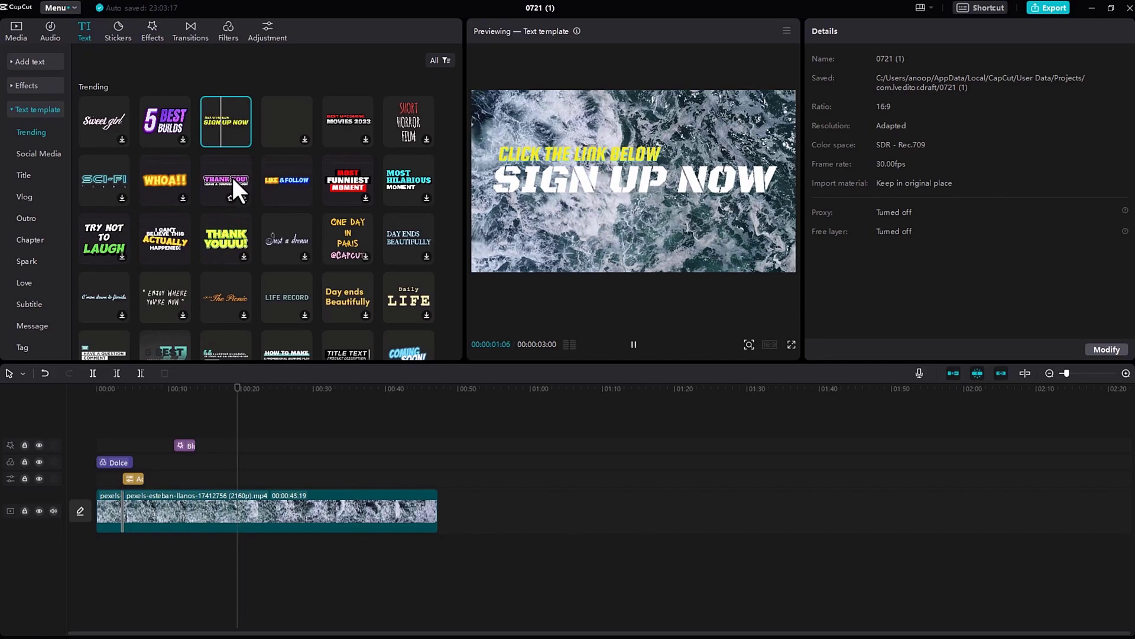
pyautogui.click(244, 140)
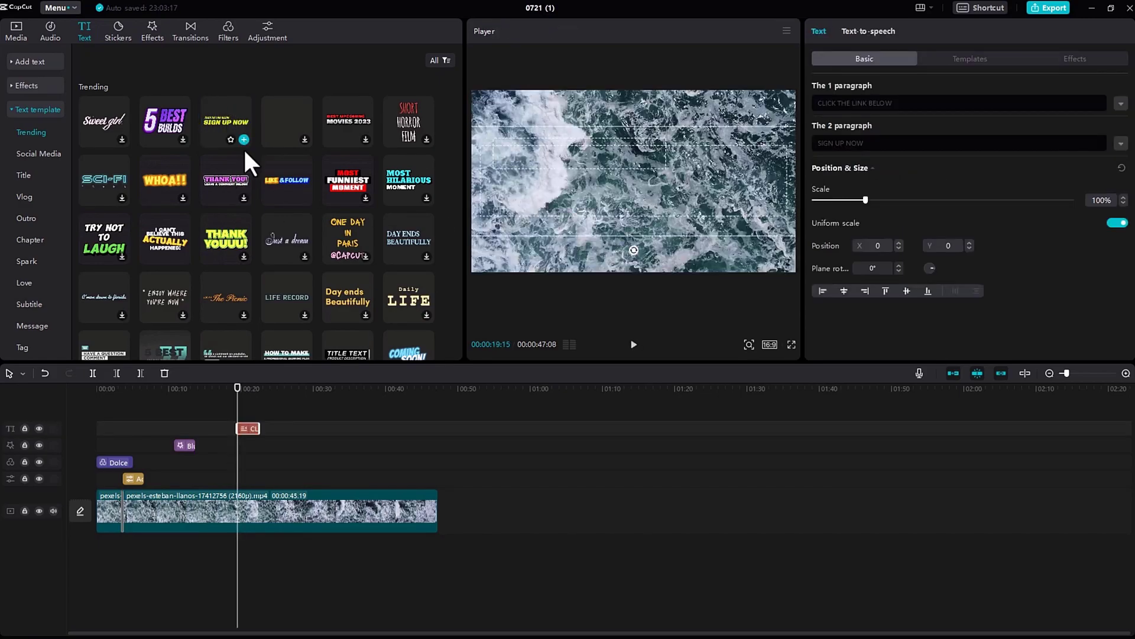
pyautogui.click(633, 344)
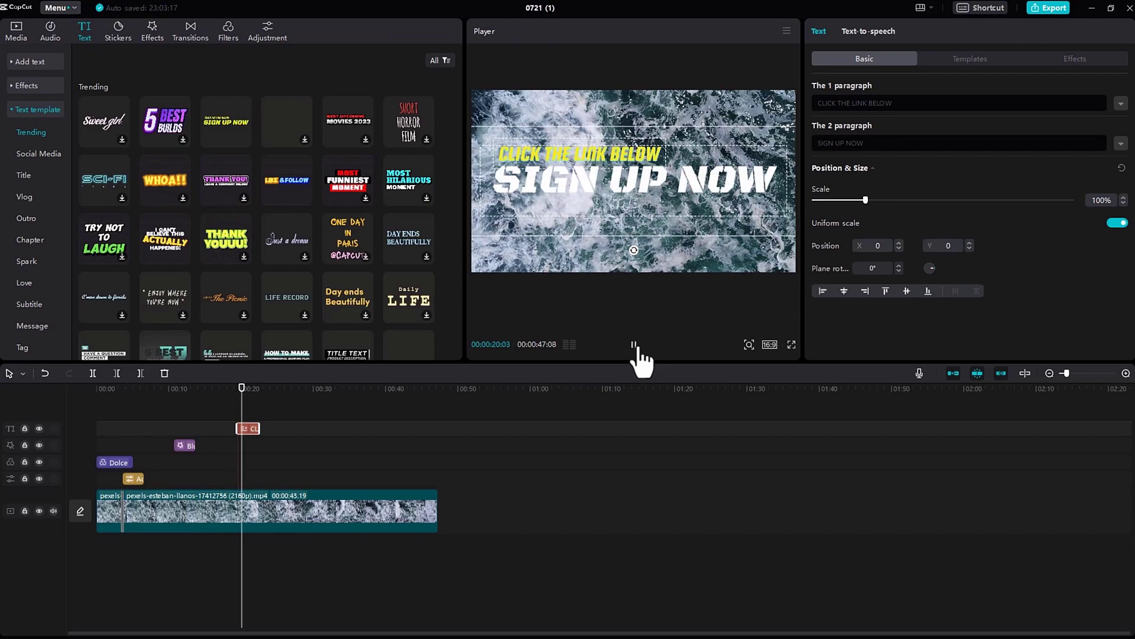
pyautogui.press('Delete')
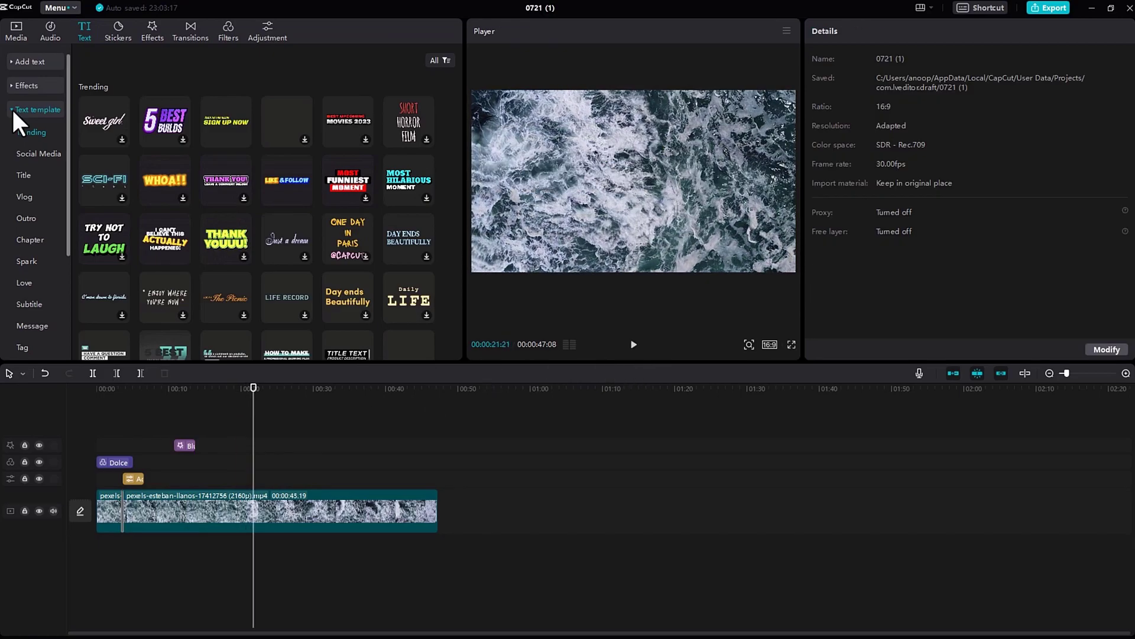
# Step: Add Life and Death.WAV as a music track and generate English auto captions from the speech
pyautogui.click(13, 110)
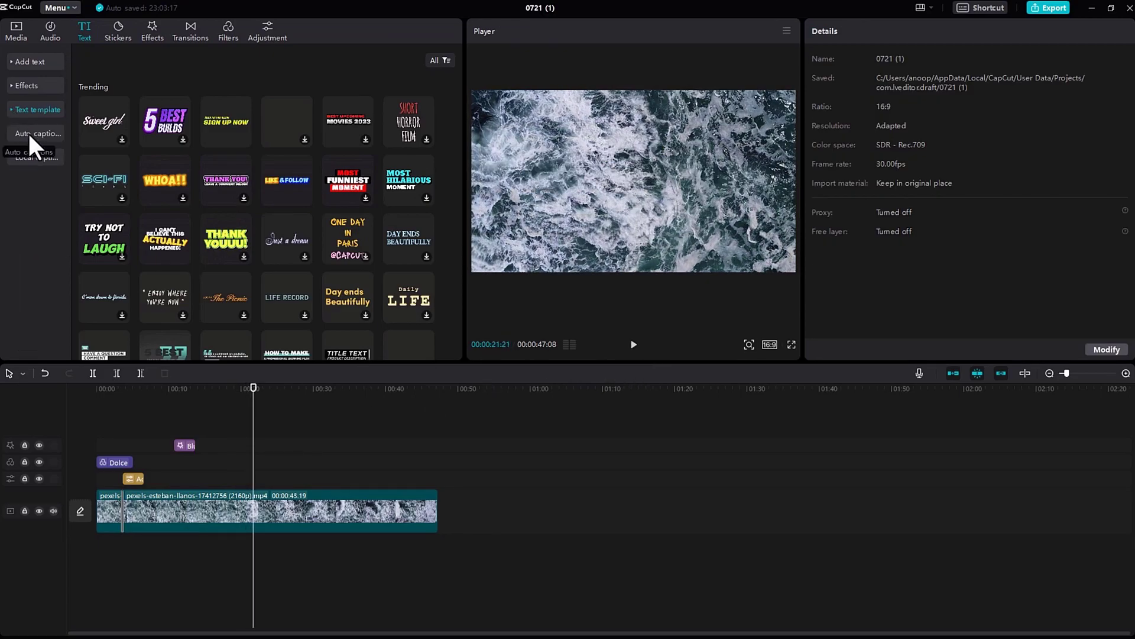
pyautogui.click(30, 135)
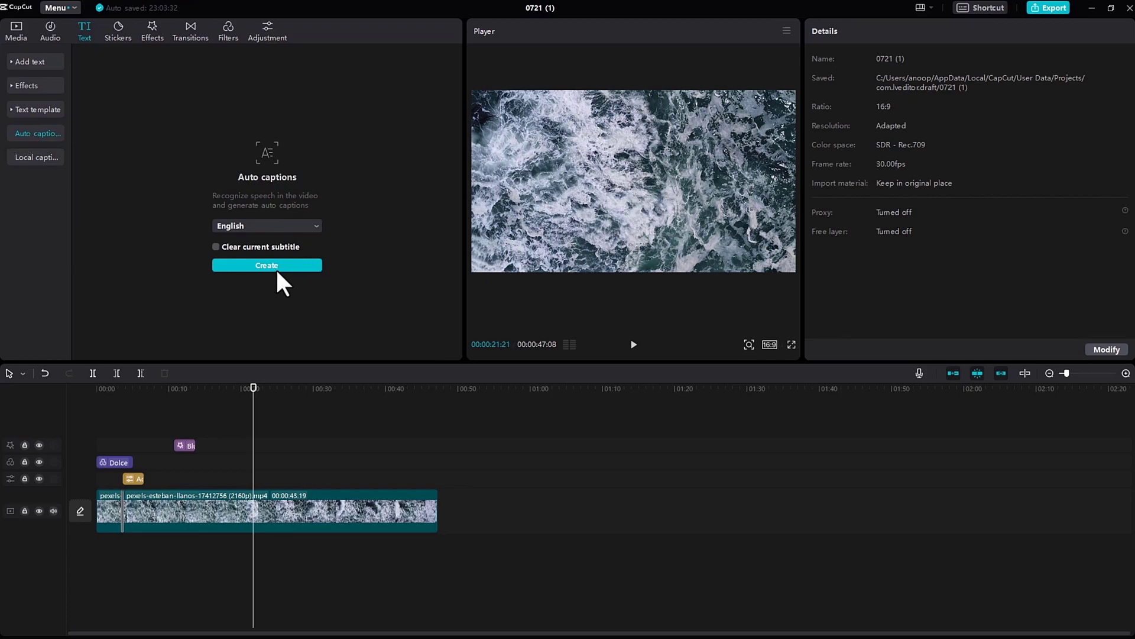
pyautogui.click(13, 31)
pyautogui.moveTo(427, 218); pyautogui.dragTo(89, 537)
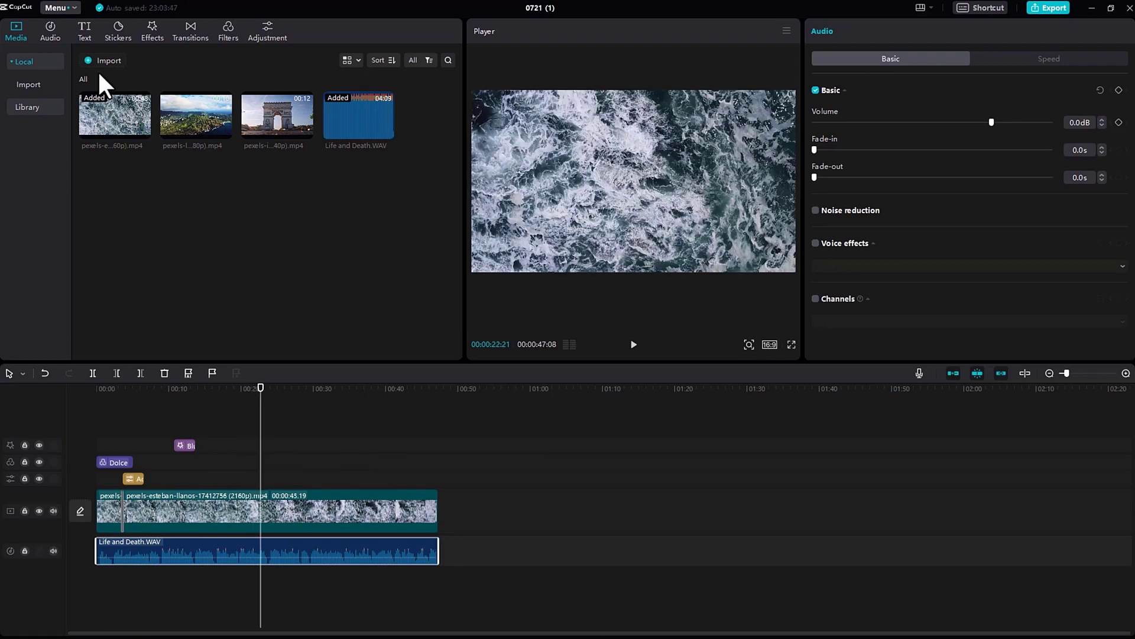
pyautogui.click(84, 31)
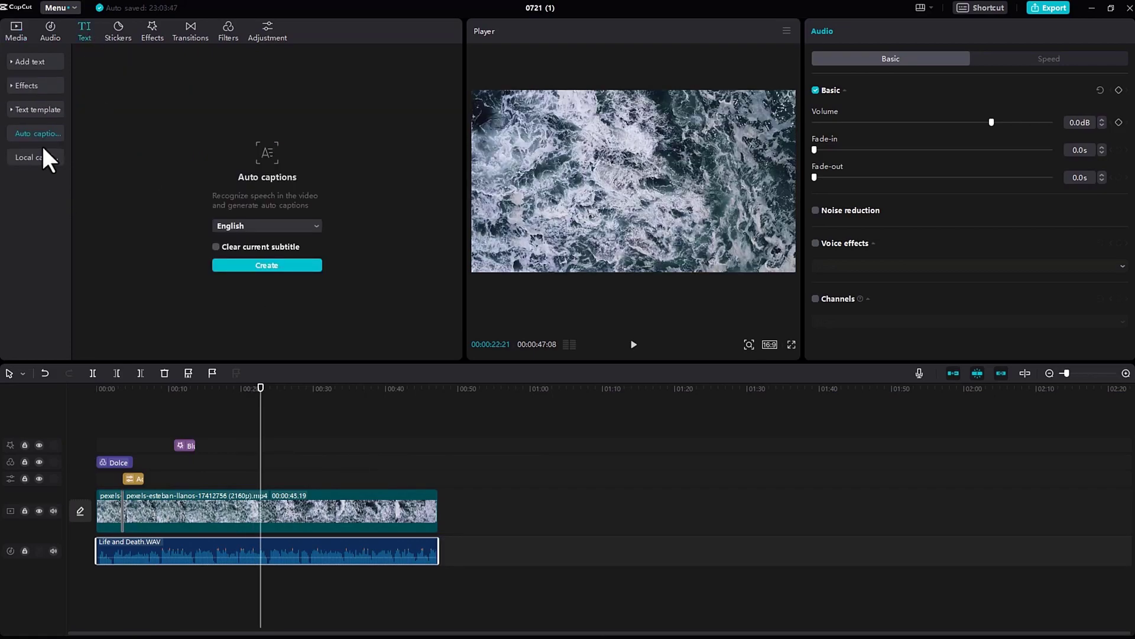
pyautogui.click(257, 265)
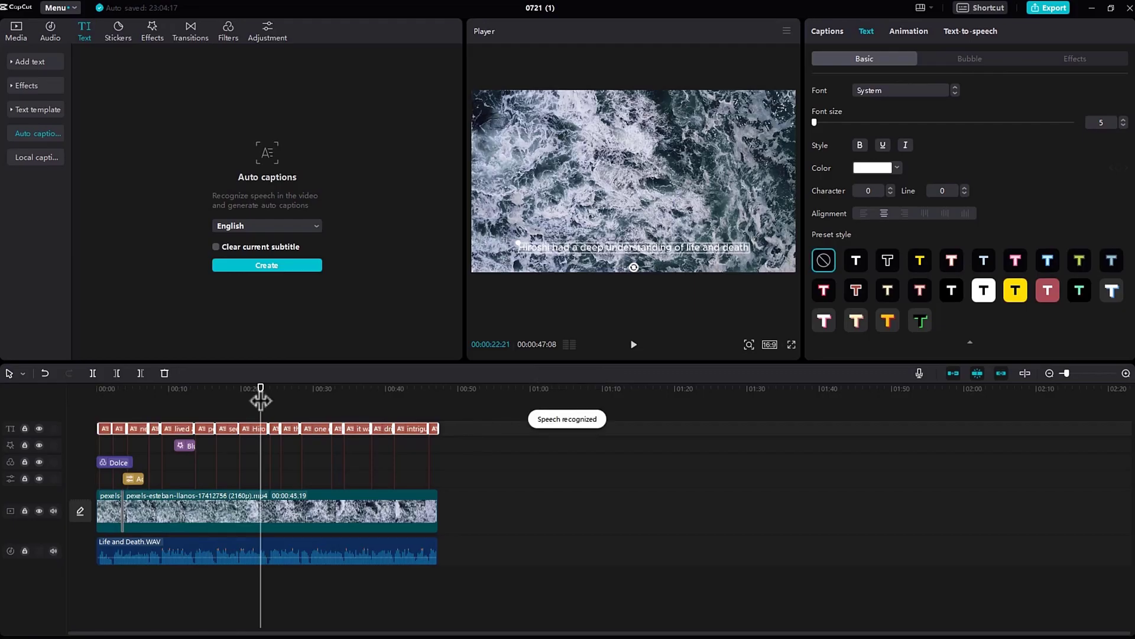
# Step: Select the sand master caption at about 10 seconds and change its font to ZY Palette
pyautogui.moveTo(106, 398); pyautogui.dragTo(189, 410)
pyautogui.click(749, 254)
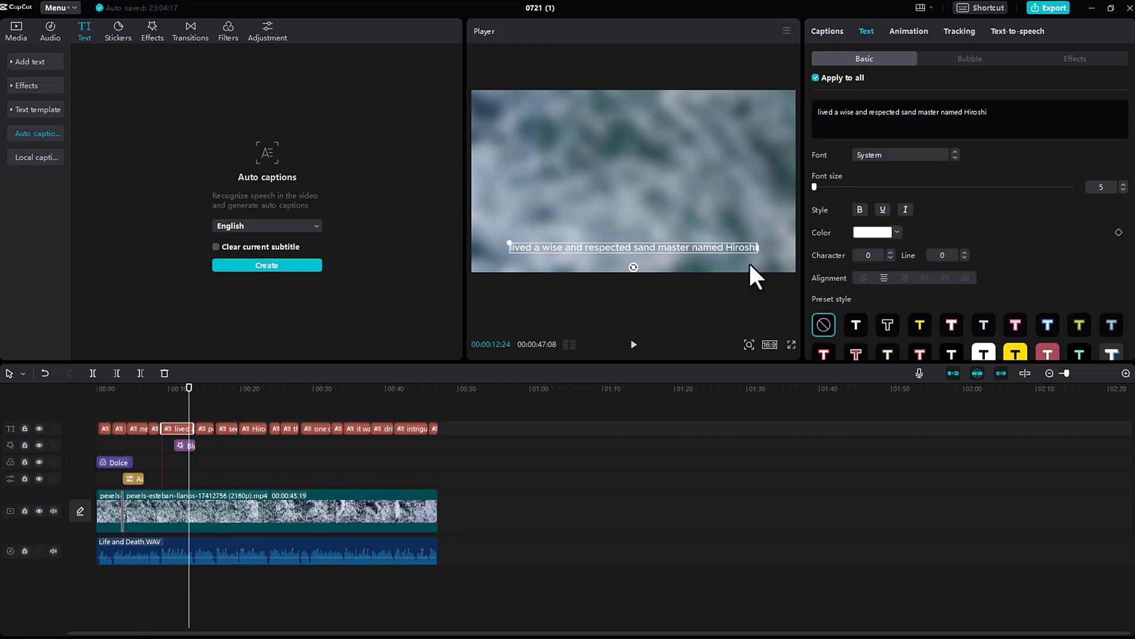
pyautogui.moveTo(940, 109); pyautogui.dragTo(886, 109)
pyautogui.click(902, 155)
pyautogui.click(953, 151)
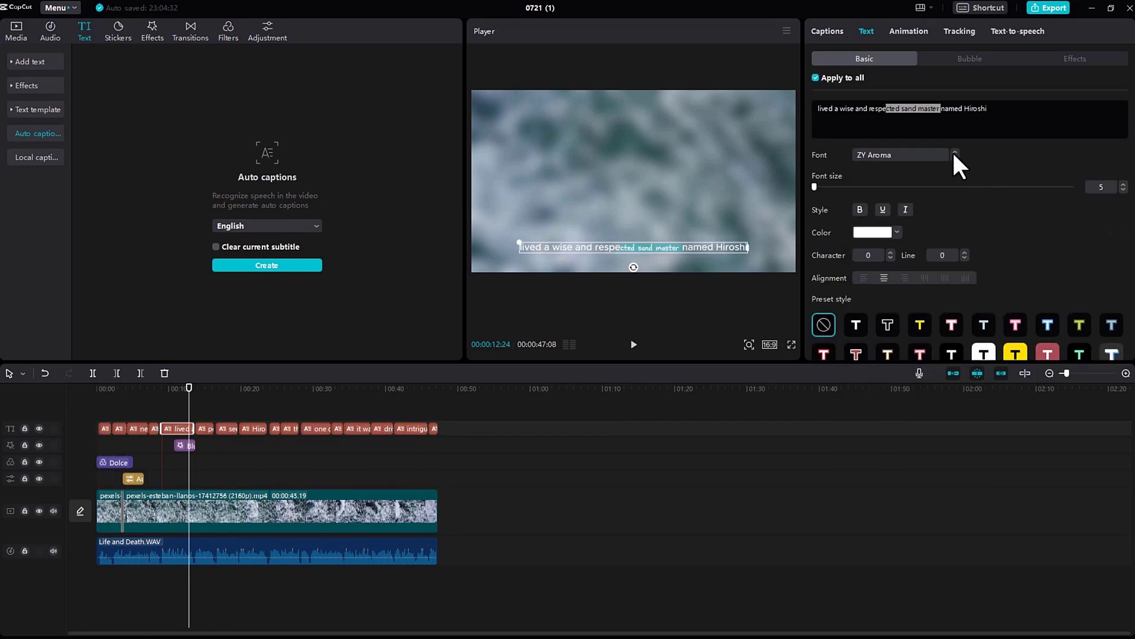
pyautogui.click(954, 157)
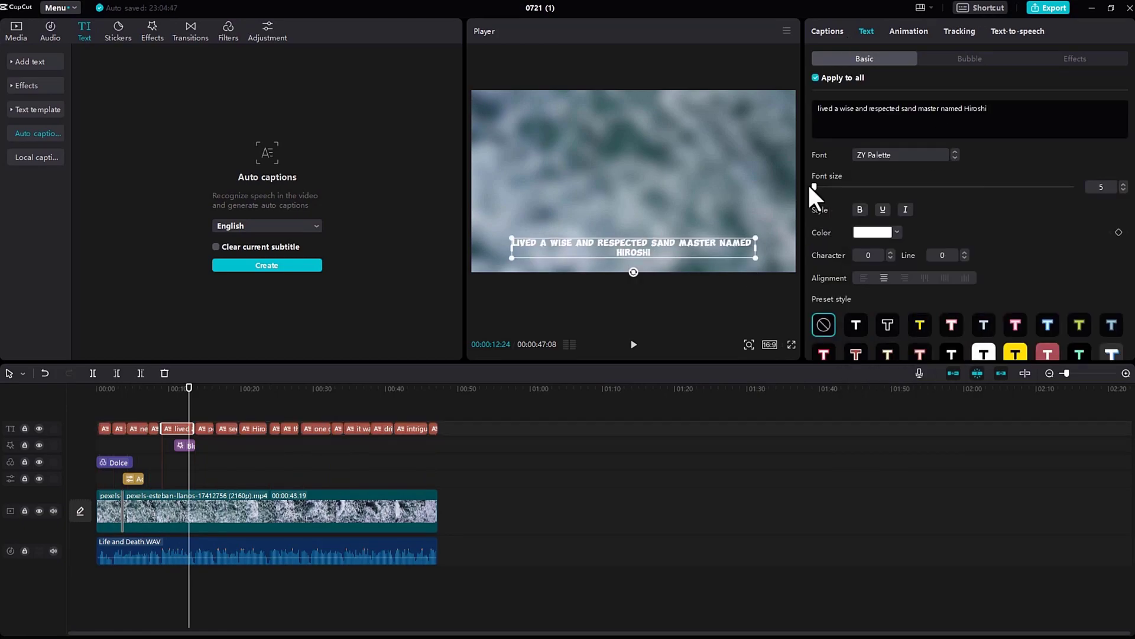
# Step: Apply the outlined caption style and make the outline black
pyautogui.scroll(-3, 1003, 228)
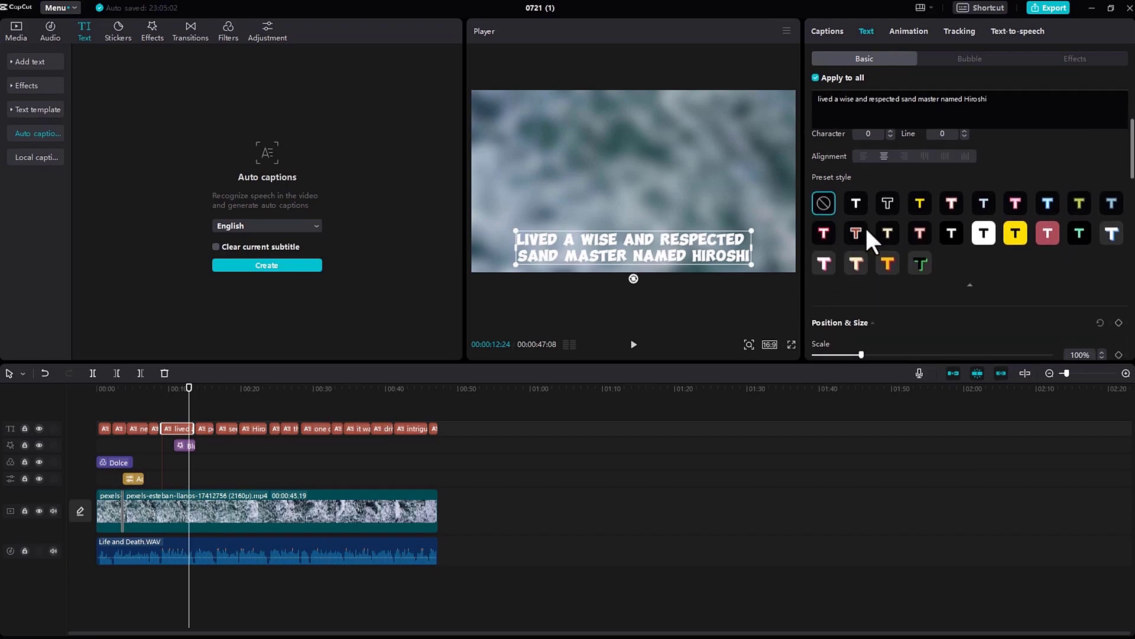
pyautogui.click(855, 202)
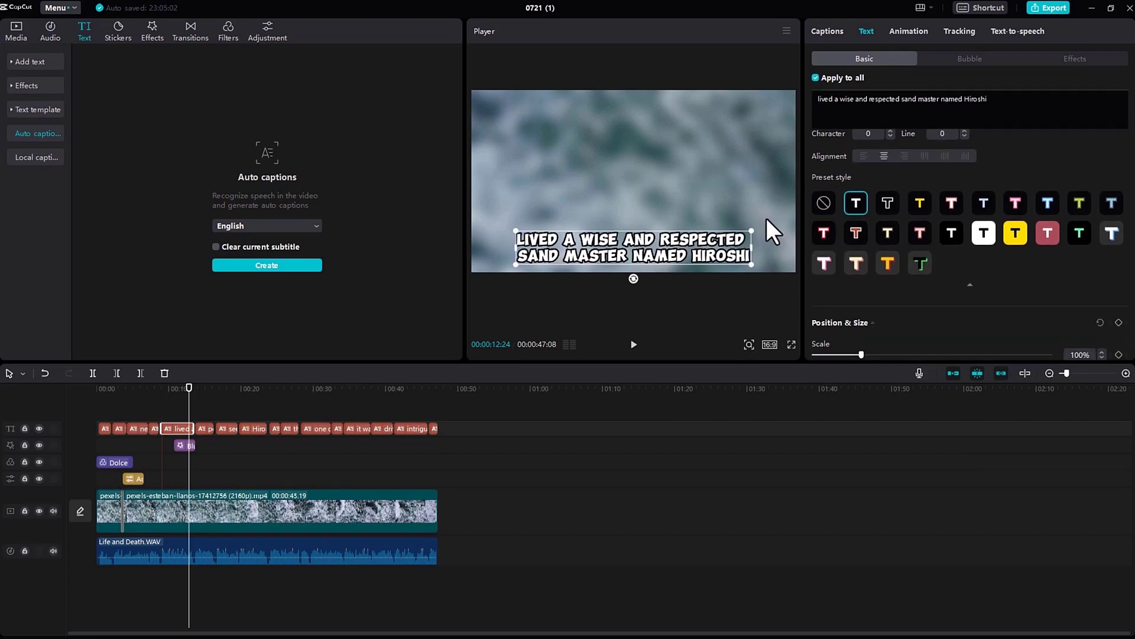
pyautogui.click(983, 232)
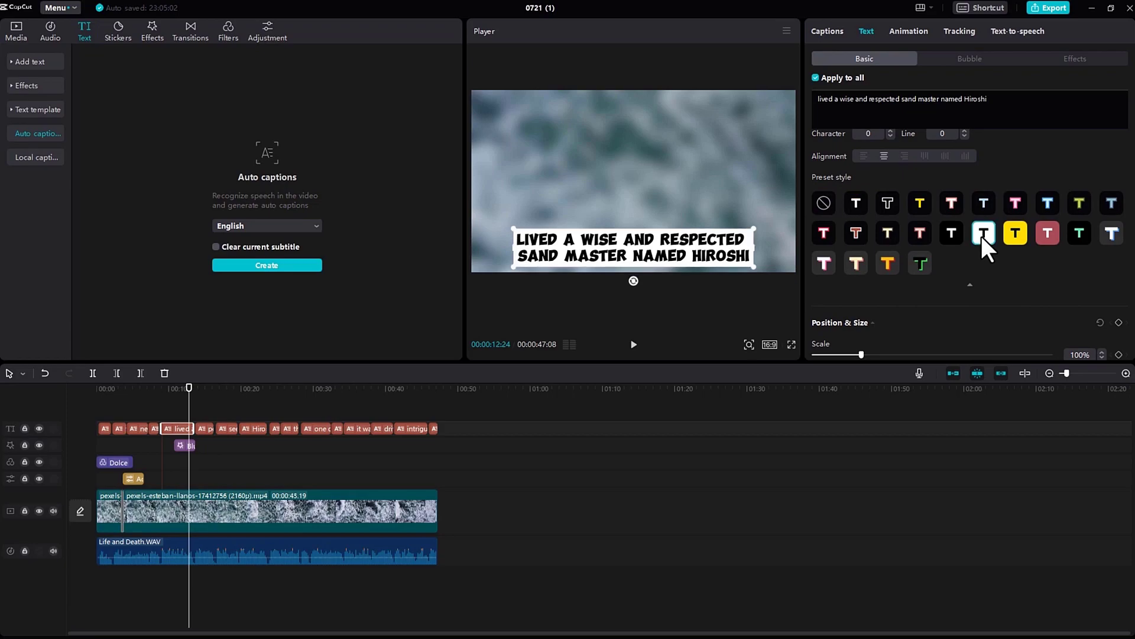
pyautogui.click(1009, 235)
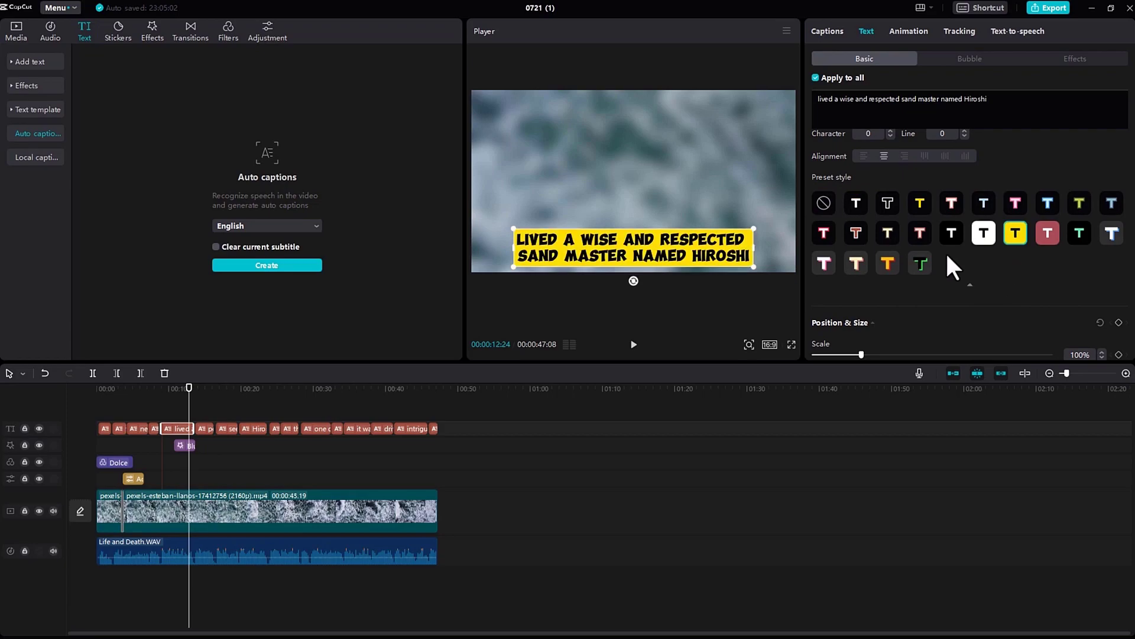
pyautogui.click(853, 199)
pyautogui.scroll(-3, 951, 270)
pyautogui.scroll(-5, 912, 287)
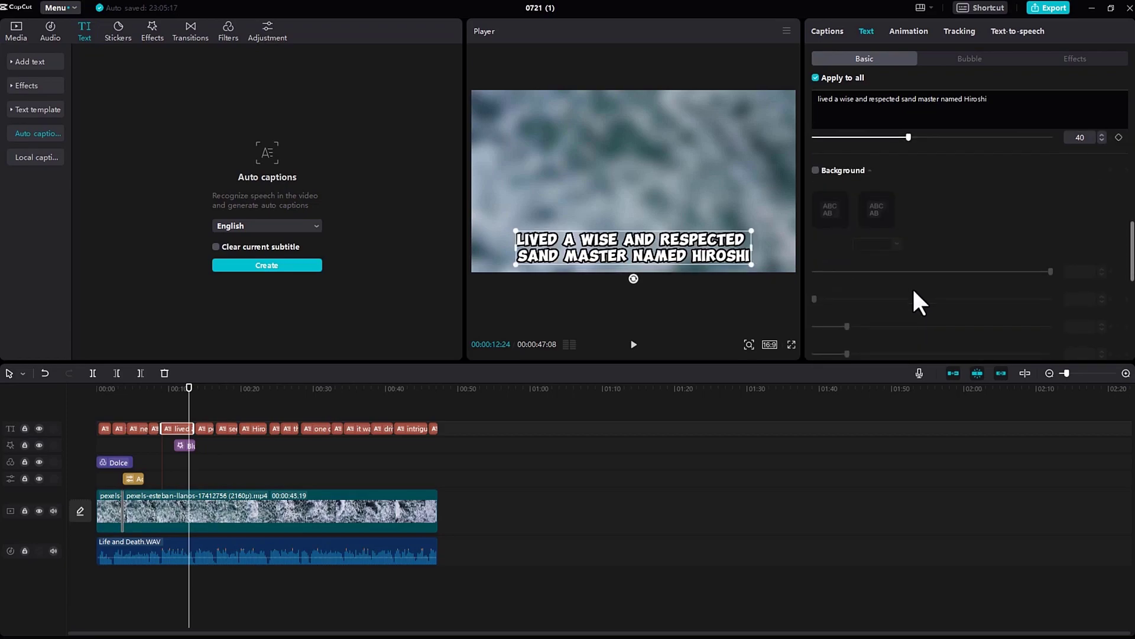
pyautogui.scroll(3, 917, 278)
pyautogui.click(874, 278)
pyautogui.click(843, 412)
# Step: Set the outline thickness to 47 and colour the word HIROSHI magenta (F10FF2)
pyautogui.scroll(1, 911, 261)
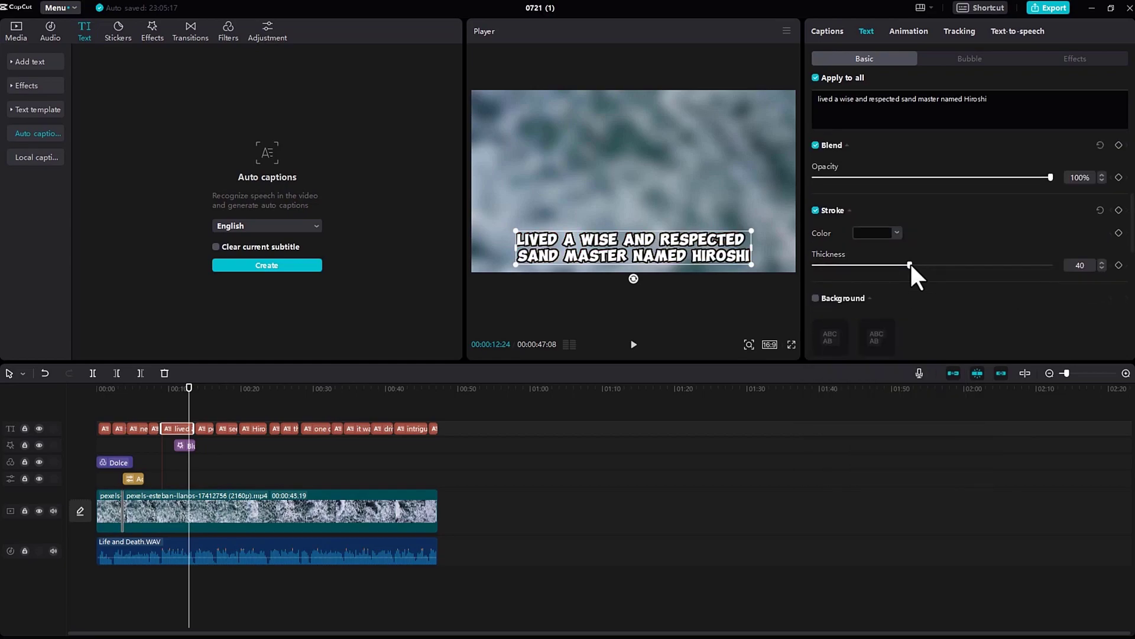
pyautogui.moveTo(910, 264); pyautogui.dragTo(924, 278)
pyautogui.click(874, 299)
pyautogui.click(816, 298)
pyautogui.scroll(2, 819, 144)
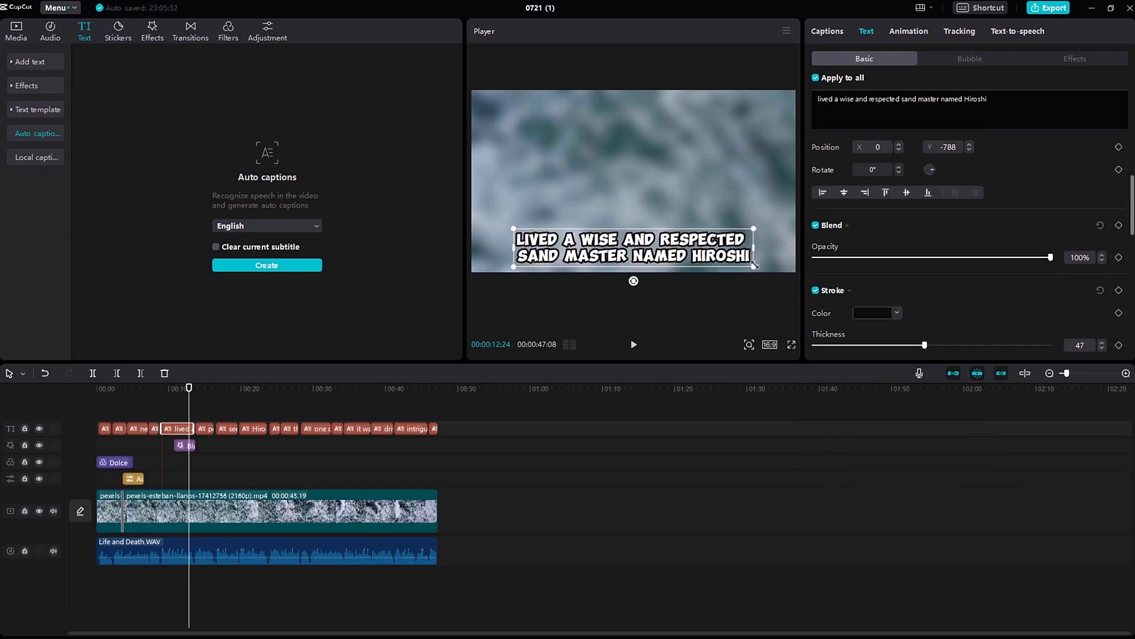
pyautogui.scroll(2, 981, 244)
pyautogui.click(874, 233)
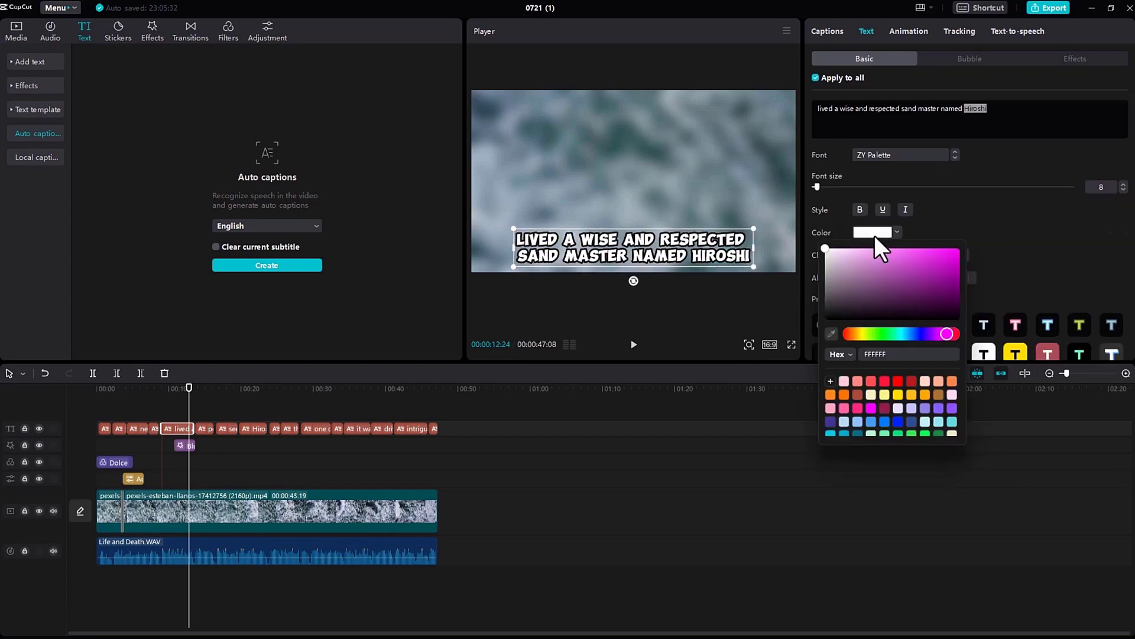
pyautogui.click(951, 252)
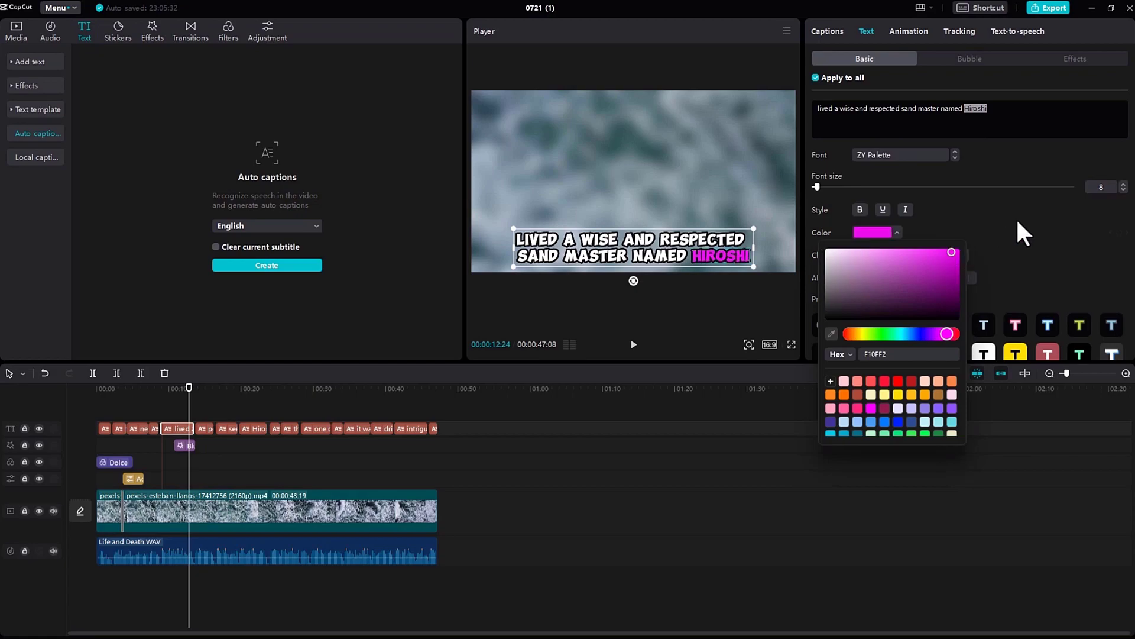
# Step: Try a square white bubble on the caption, remove it, and move the caption lower in the frame
pyautogui.click(775, 468)
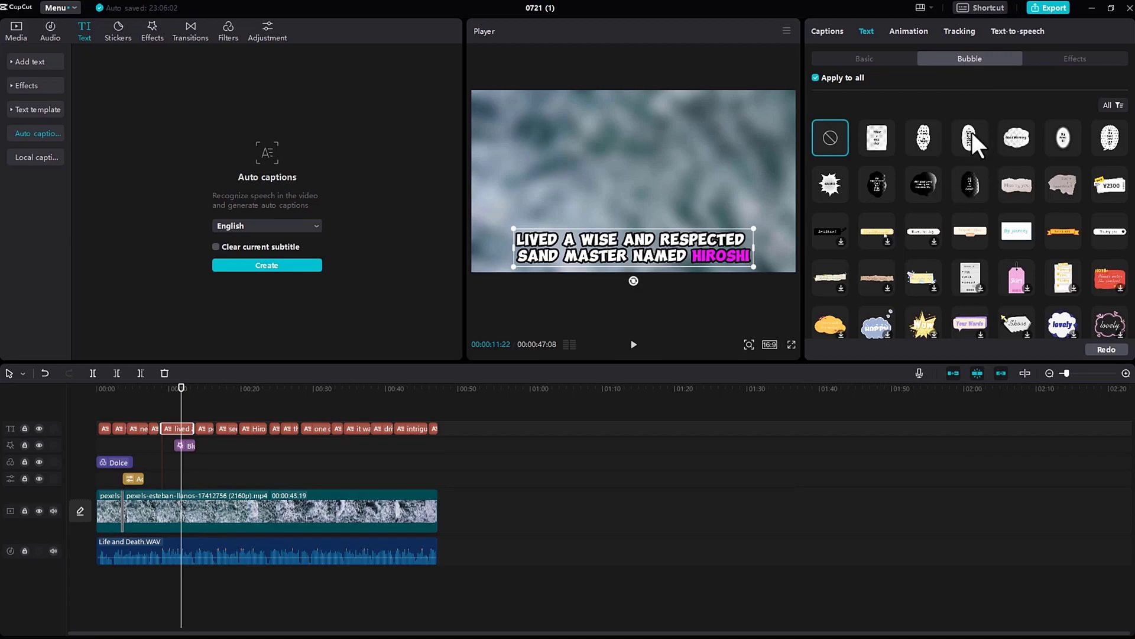
pyautogui.click(874, 141)
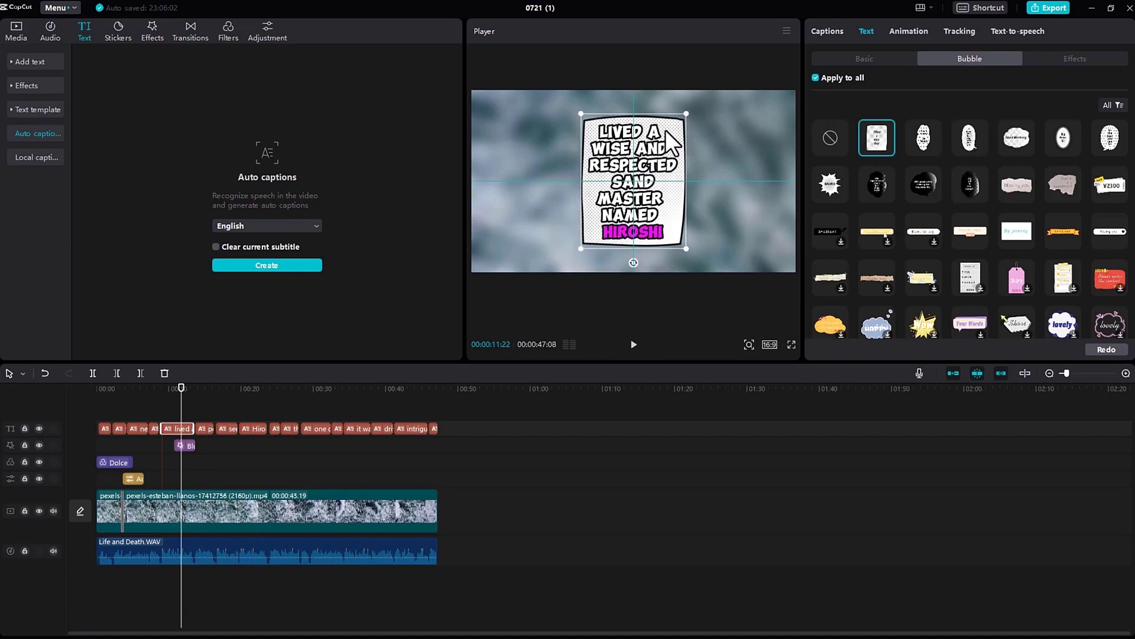
pyautogui.click(828, 139)
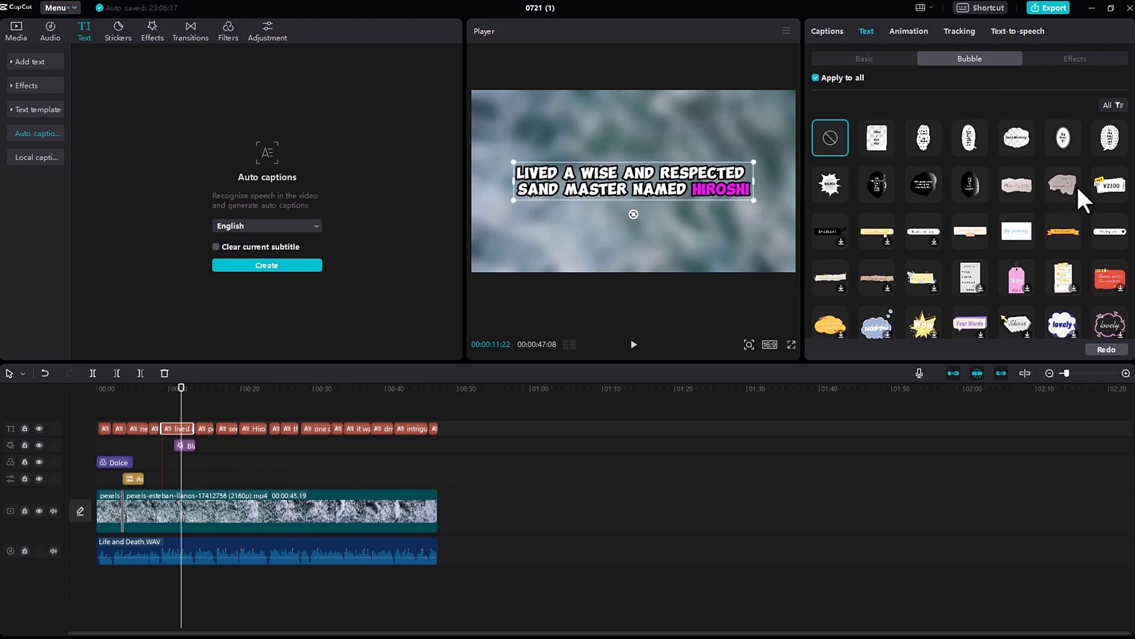
pyautogui.moveTo(694, 176); pyautogui.dragTo(688, 233)
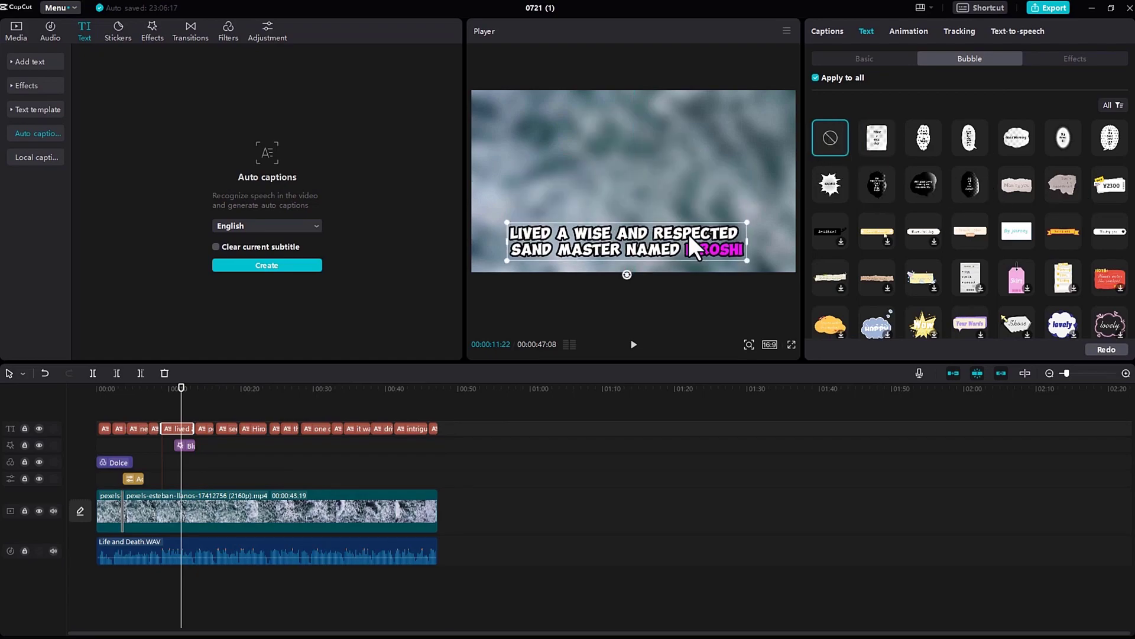
pyautogui.click(1086, 61)
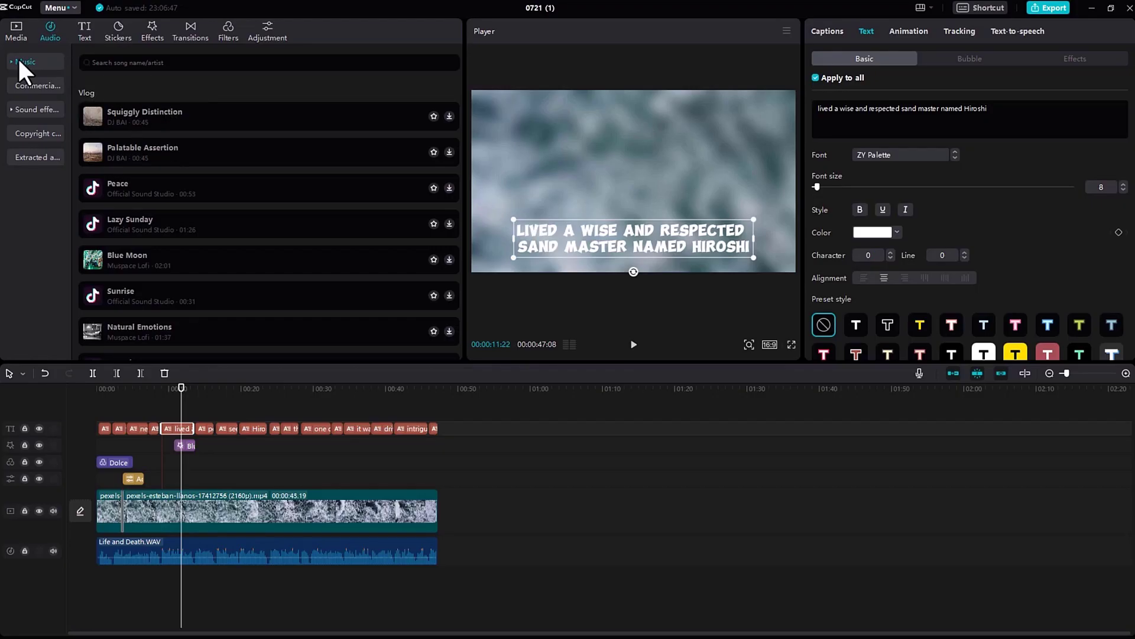
# Step: Browse the music library, commercial-use music, and the Performance sound effects category
pyautogui.scroll(-5, 166, 236)
pyautogui.scroll(5, 189, 269)
pyautogui.click(12, 109)
pyautogui.click(29, 84)
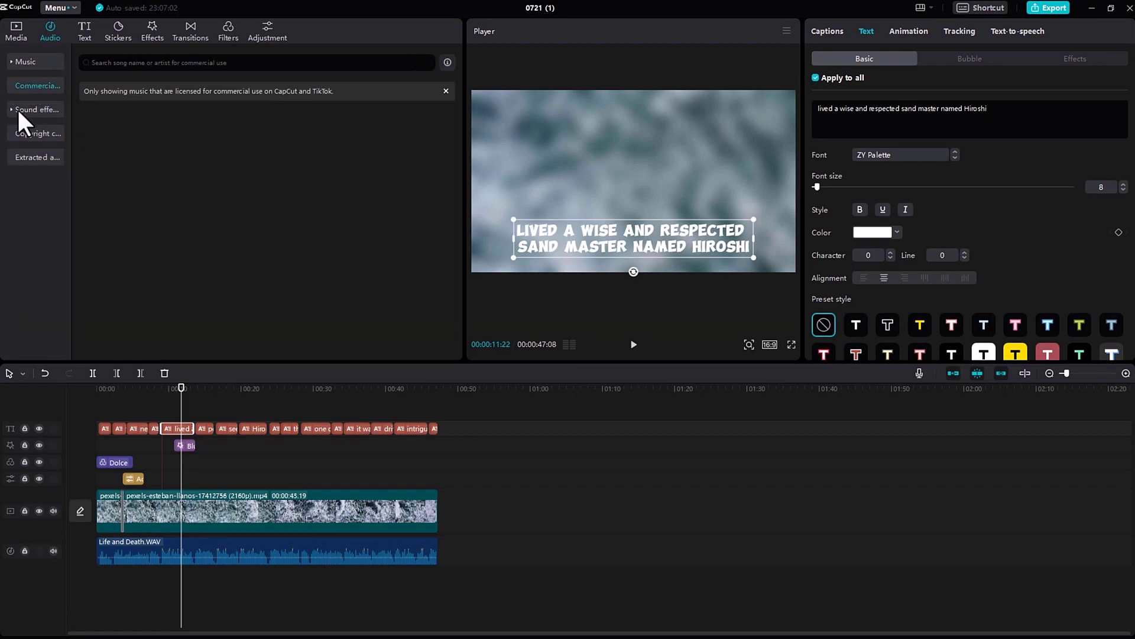
pyautogui.click(17, 109)
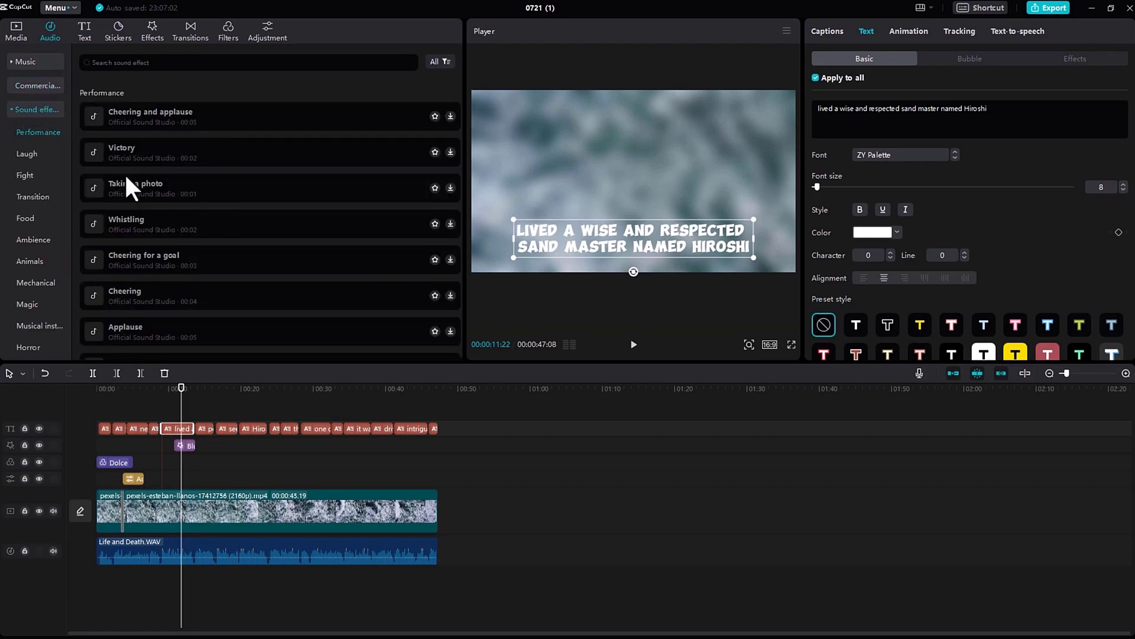
pyautogui.scroll(-5, 195, 274)
pyautogui.scroll(3, 198, 273)
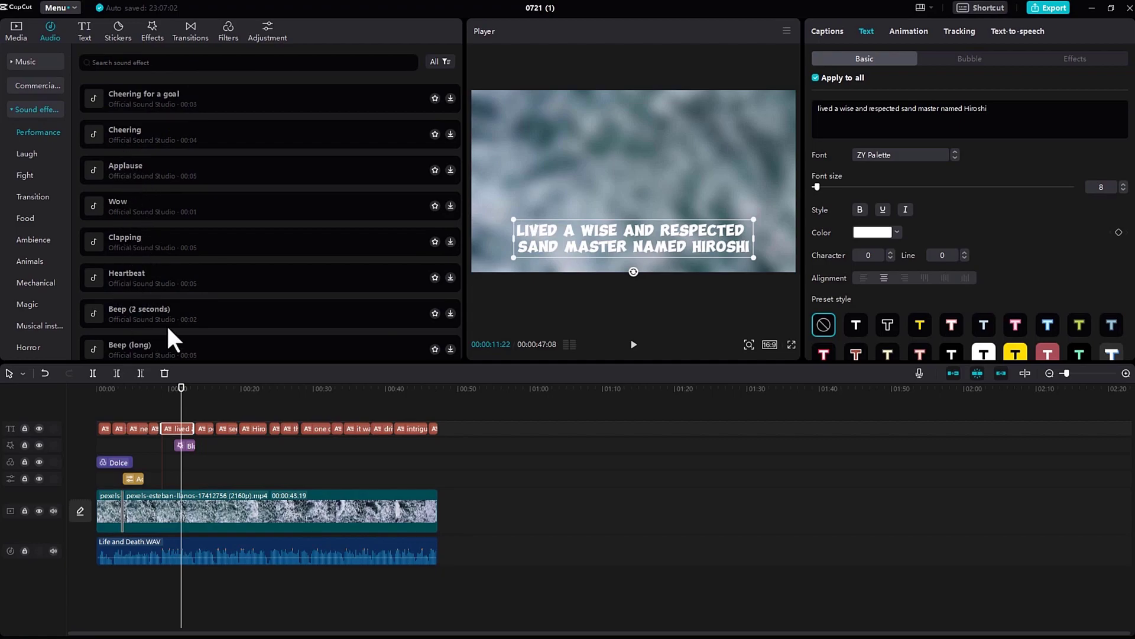
pyautogui.click(18, 110)
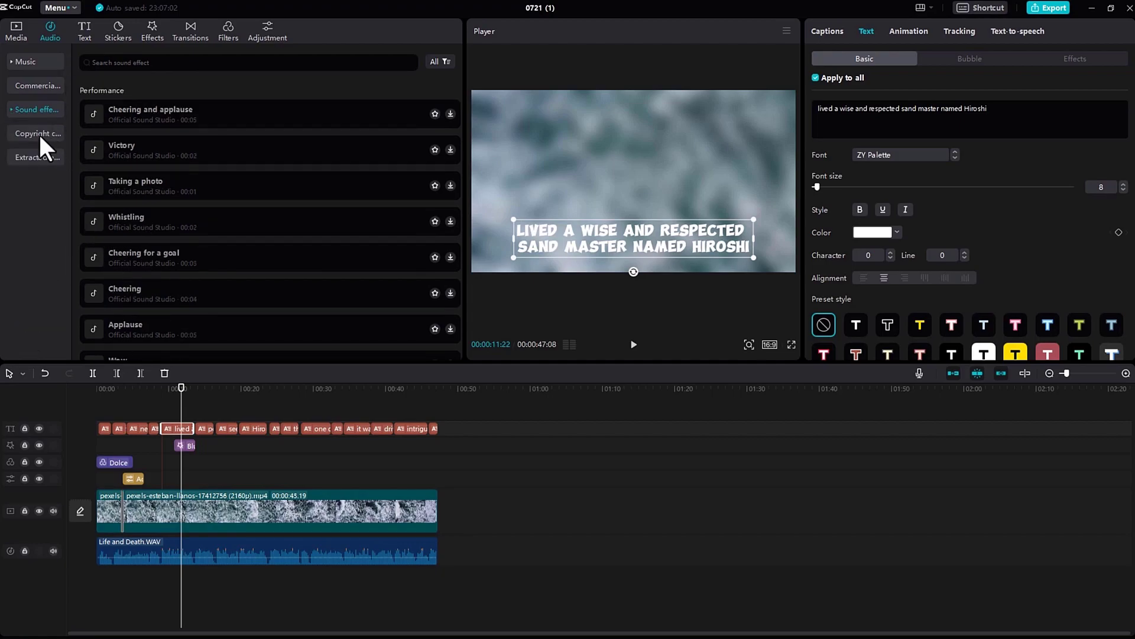
# Step: Set the ocean clip's opacity to 55% and browse its cutout, mask, enhance and speed settings
pyautogui.click(179, 509)
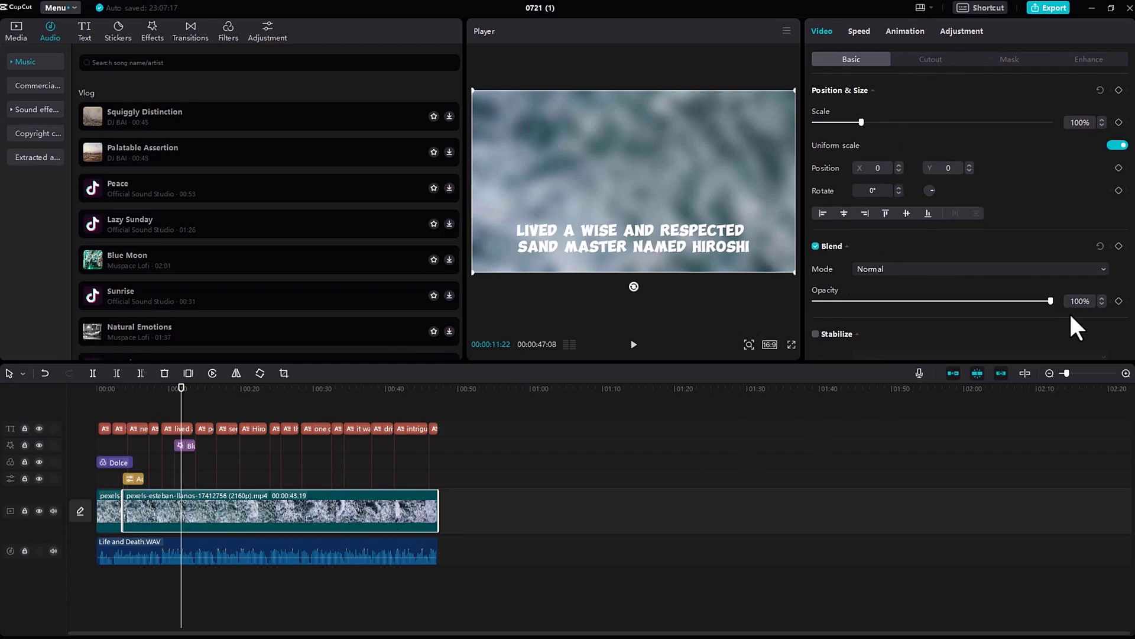
pyautogui.moveTo(1050, 300); pyautogui.dragTo(1051, 271)
pyautogui.click(940, 60)
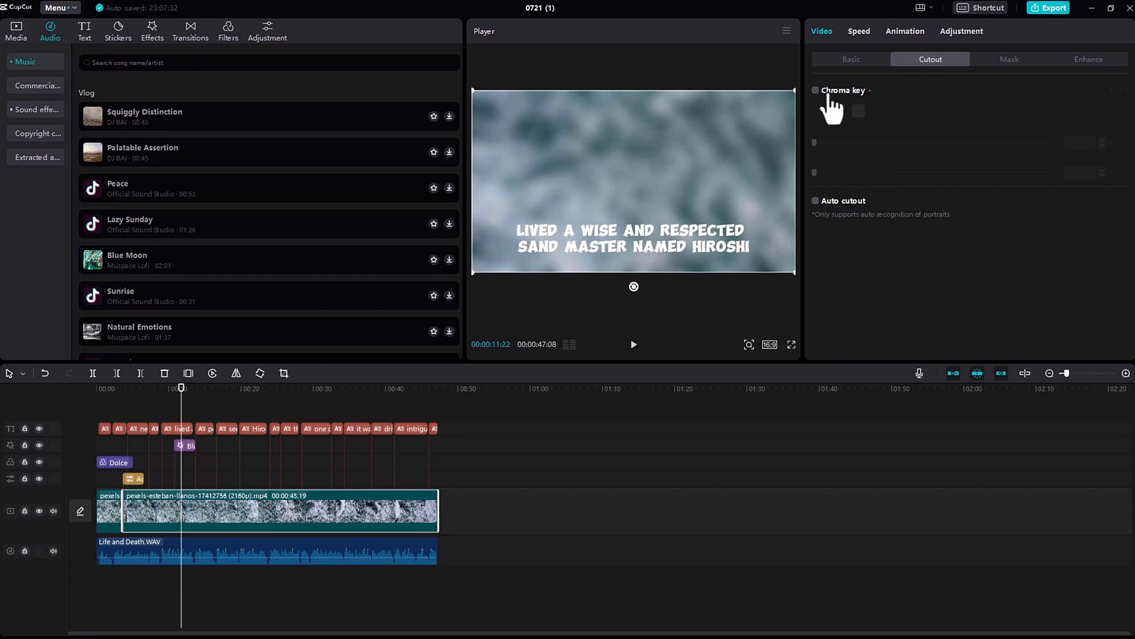
pyautogui.click(1001, 61)
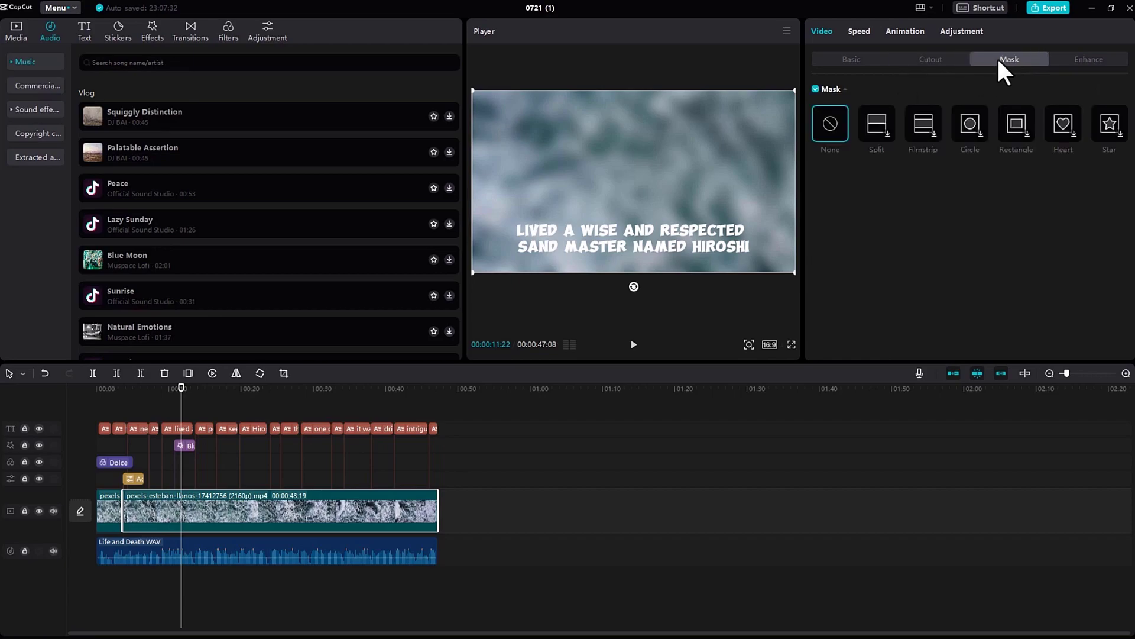
pyautogui.click(1077, 61)
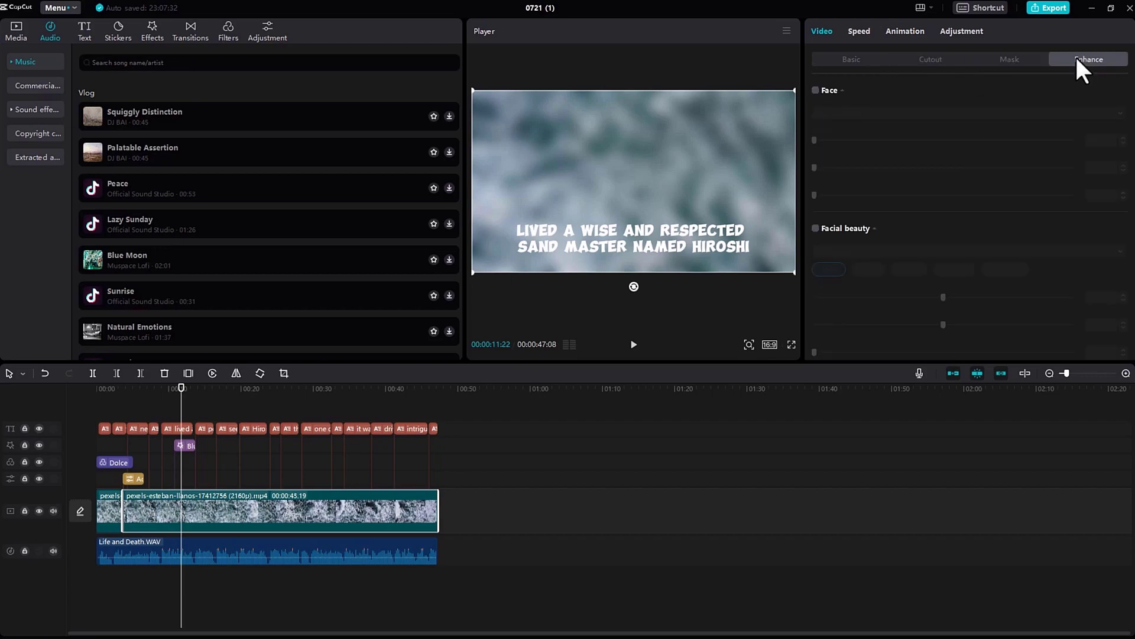
pyautogui.click(870, 57)
pyautogui.click(947, 59)
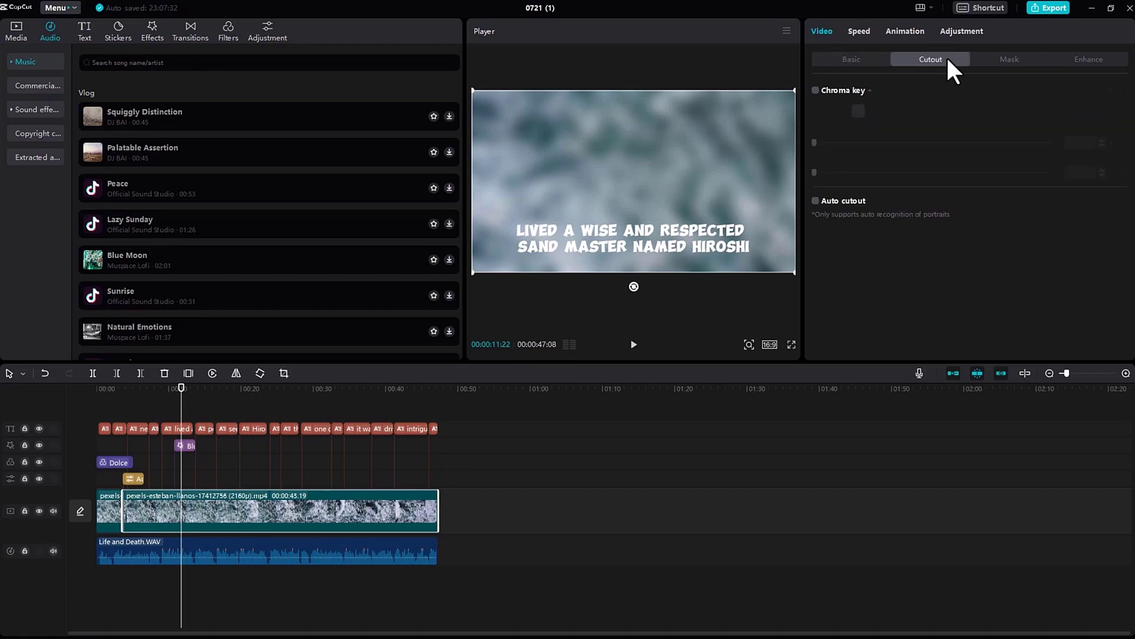
pyautogui.click(1012, 60)
pyautogui.click(1064, 59)
pyautogui.click(858, 59)
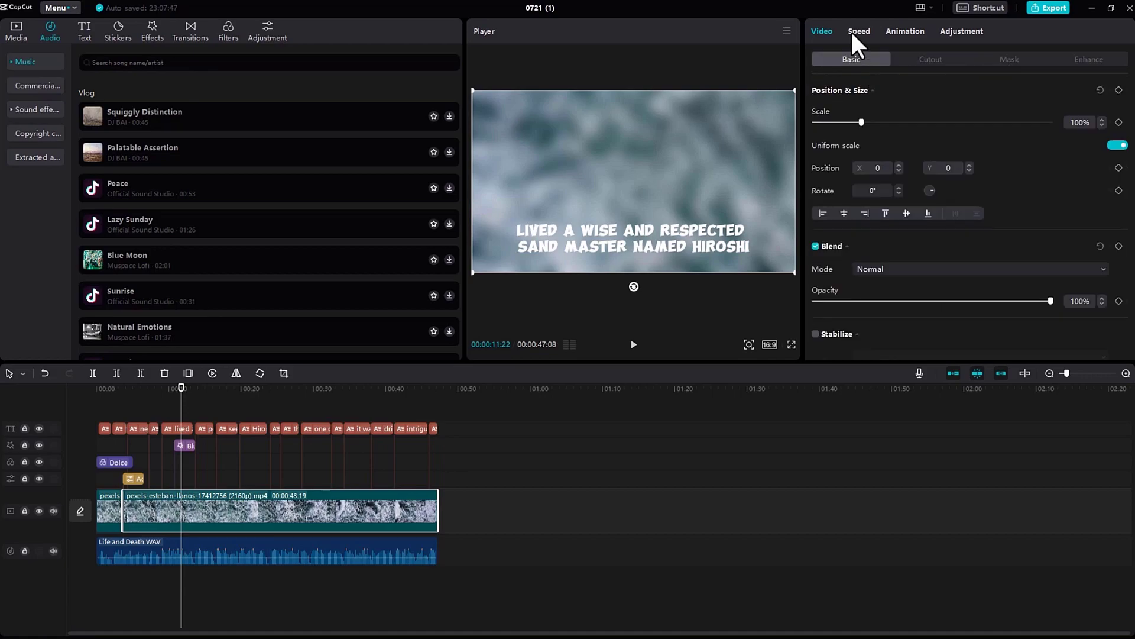
pyautogui.click(851, 32)
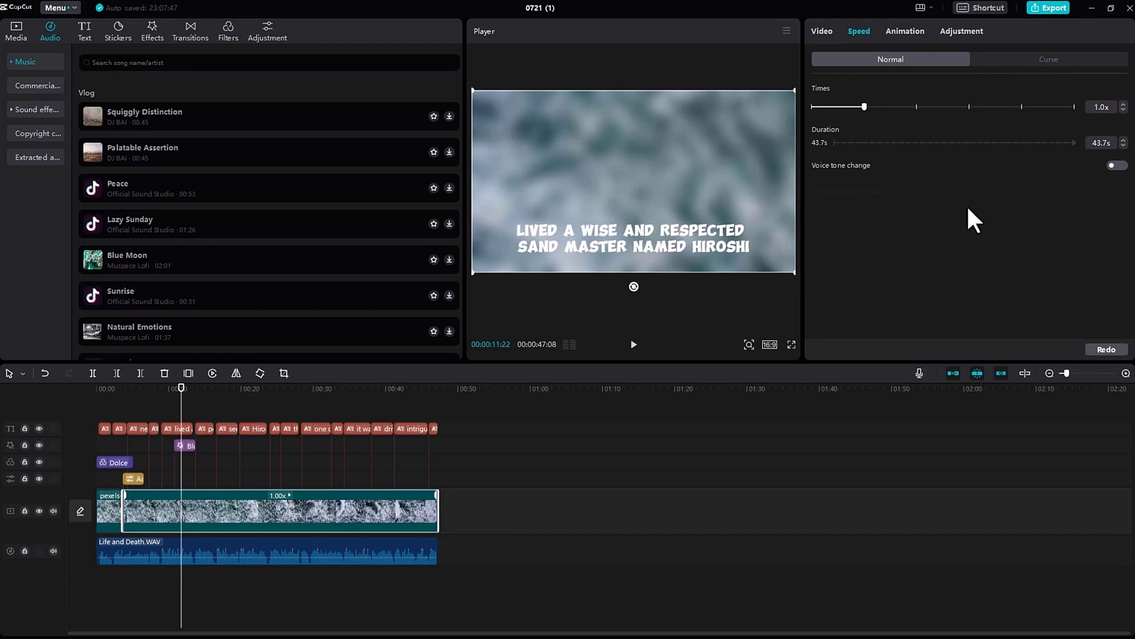
# Step: Apply the 0.5s Fade In intro animation to the ocean clip and review its HSL and Curves adjustments
pyautogui.click(906, 35)
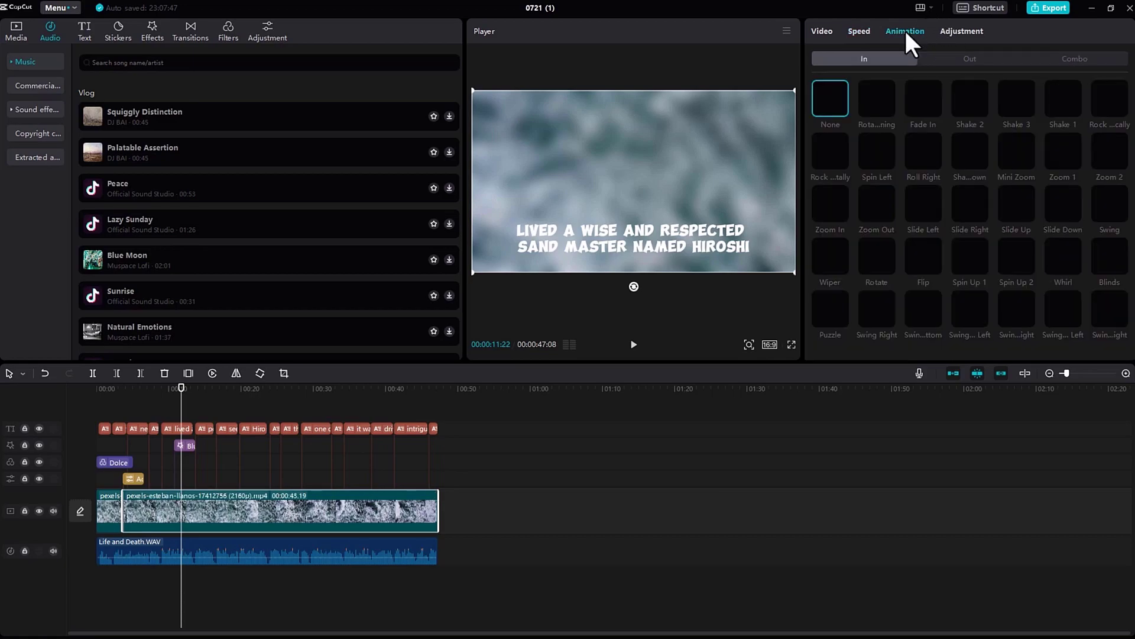
pyautogui.click(936, 117)
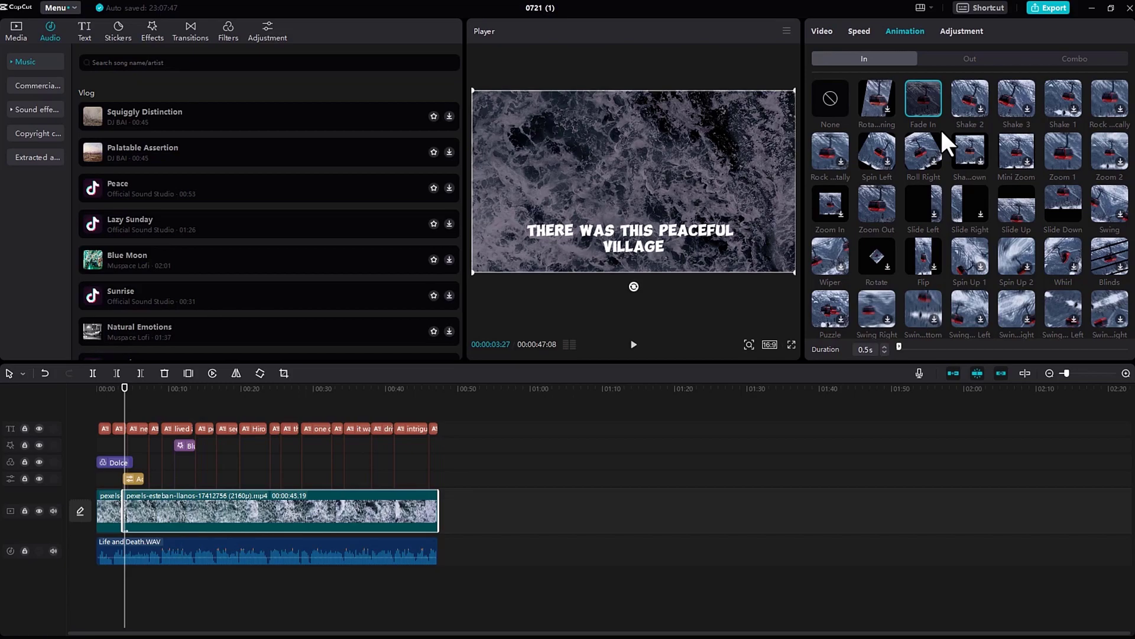
pyautogui.click(963, 33)
pyautogui.scroll(-2, 956, 225)
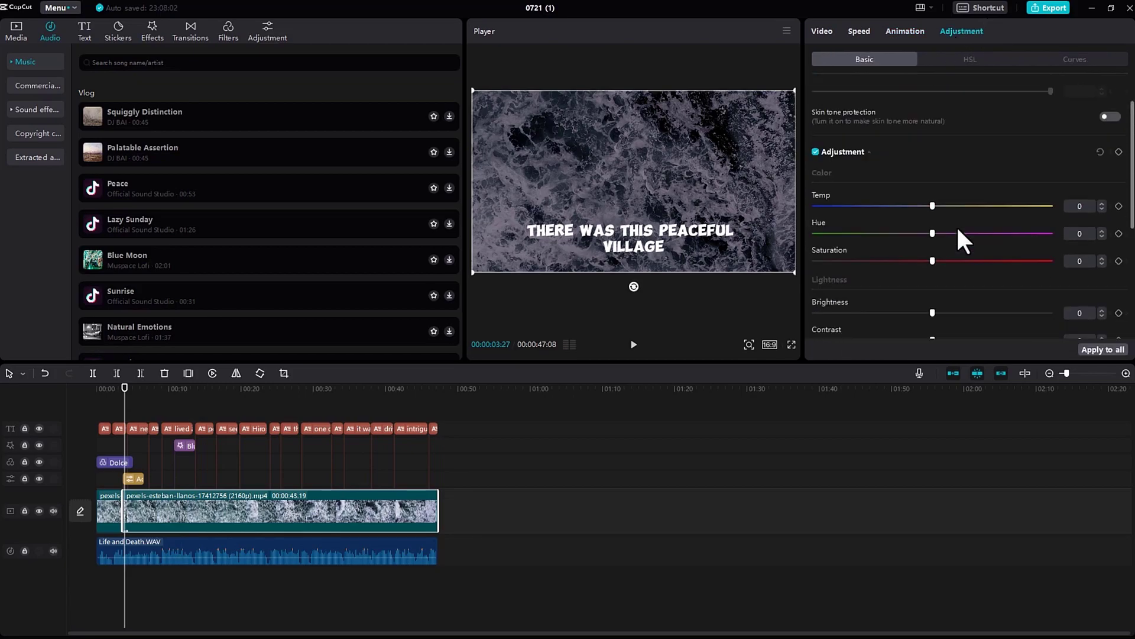
pyautogui.scroll(2, 956, 225)
pyautogui.click(970, 59)
pyautogui.click(1067, 61)
pyautogui.click(865, 59)
pyautogui.click(549, 474)
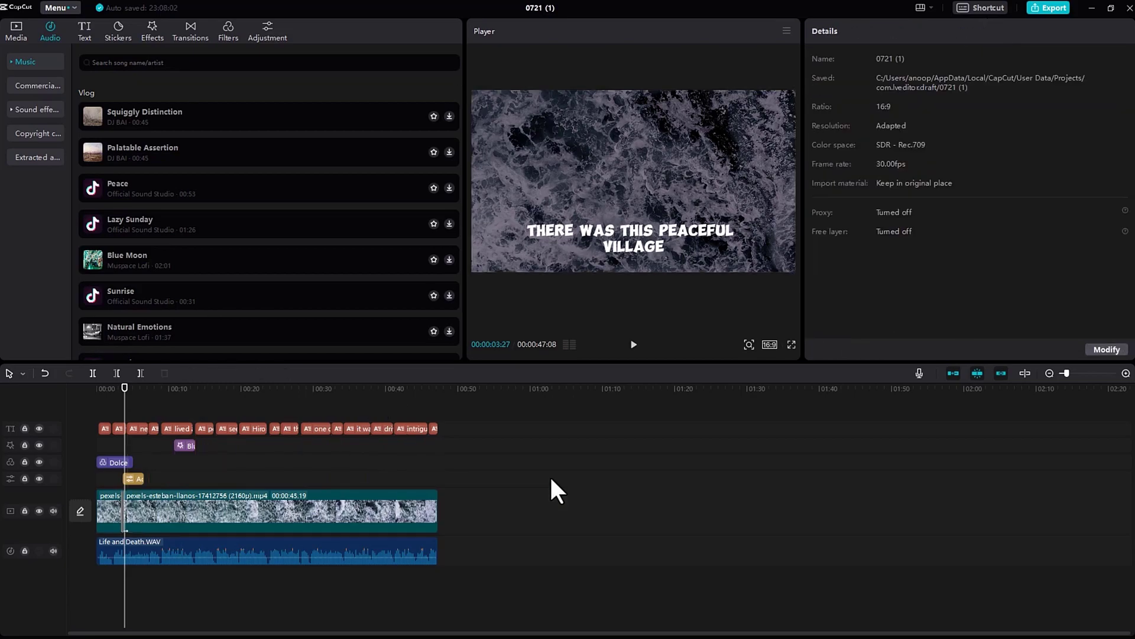
# Step: Split the ocean clip at about 40 seconds with Ctrl+B and place the short piece just after 42 seconds
pyautogui.click(283, 392)
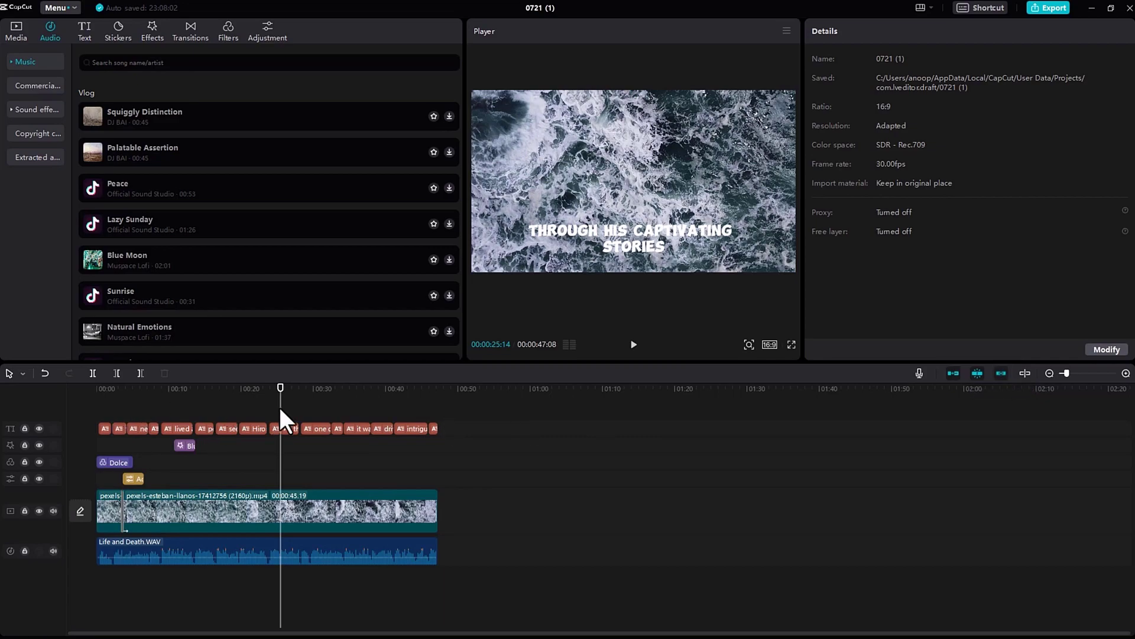
pyautogui.click(417, 385)
pyautogui.click(395, 515)
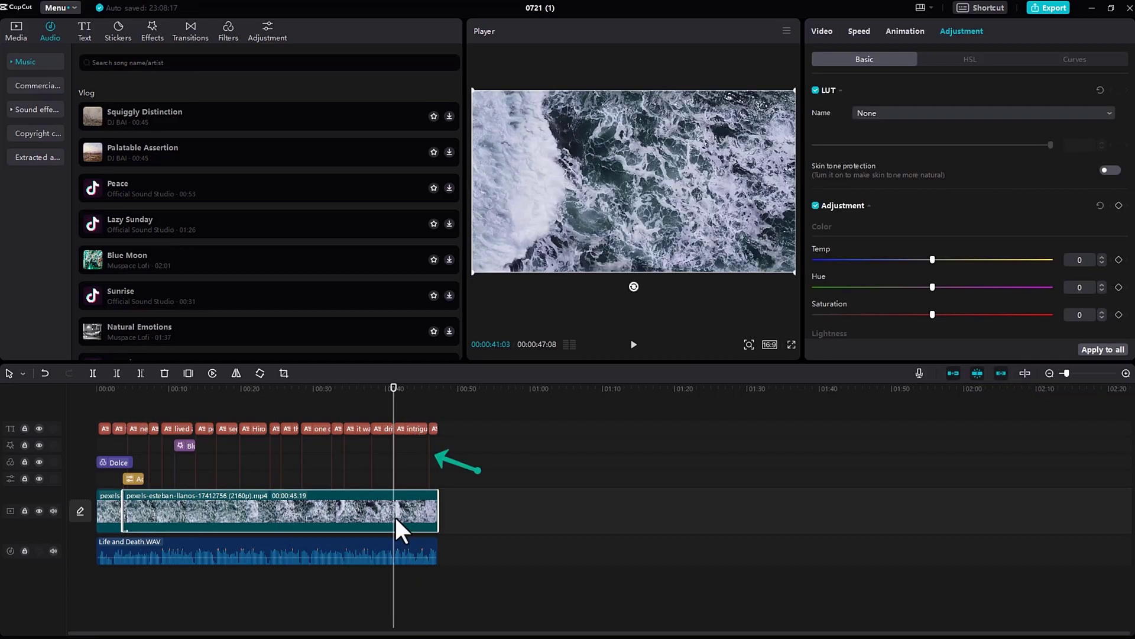
pyautogui.hotkey('ctrl', 'b')
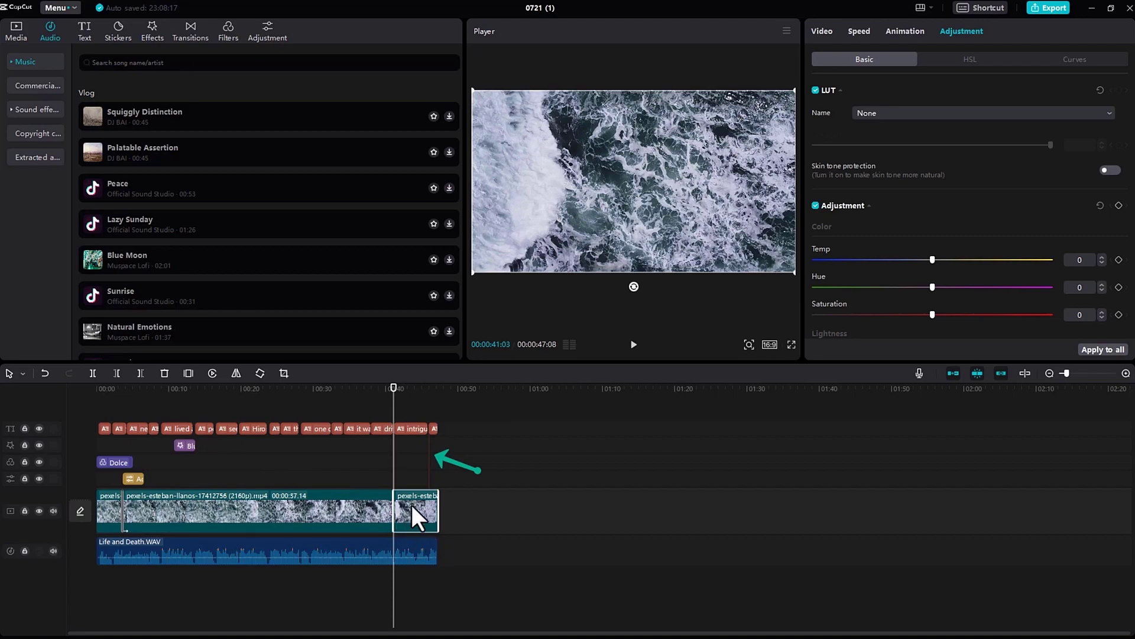
pyautogui.moveTo(396, 401)
pyautogui.mouseDown()
pyautogui.moveTo(429, 389)
pyautogui.moveTo(418, 396)
pyautogui.mouseUp()
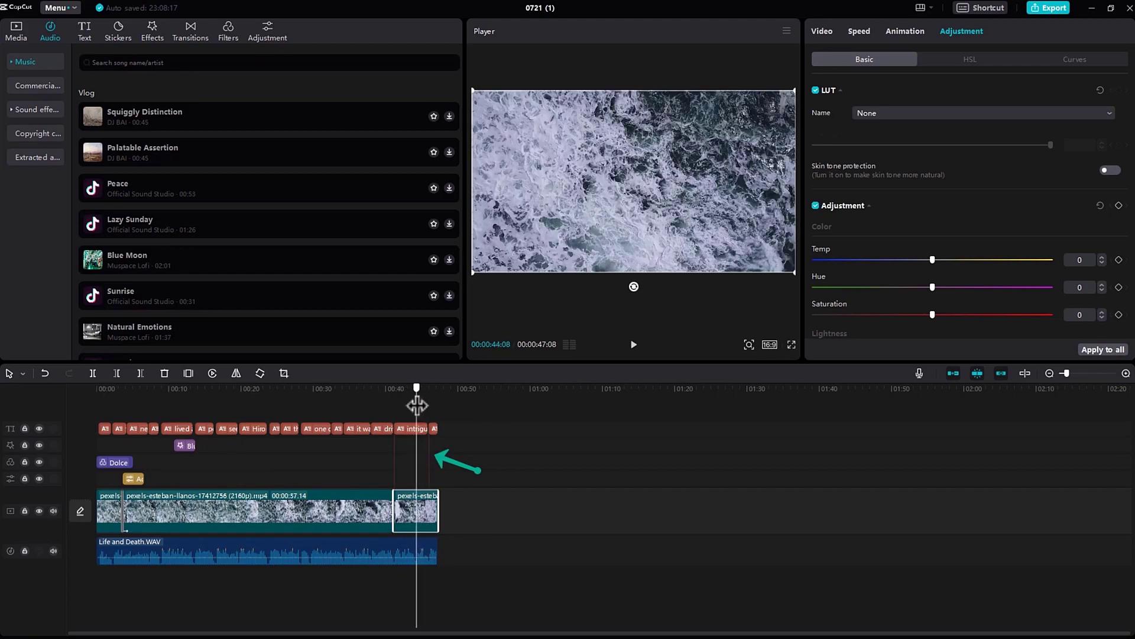
pyautogui.moveTo(422, 510); pyautogui.dragTo(668, 509)
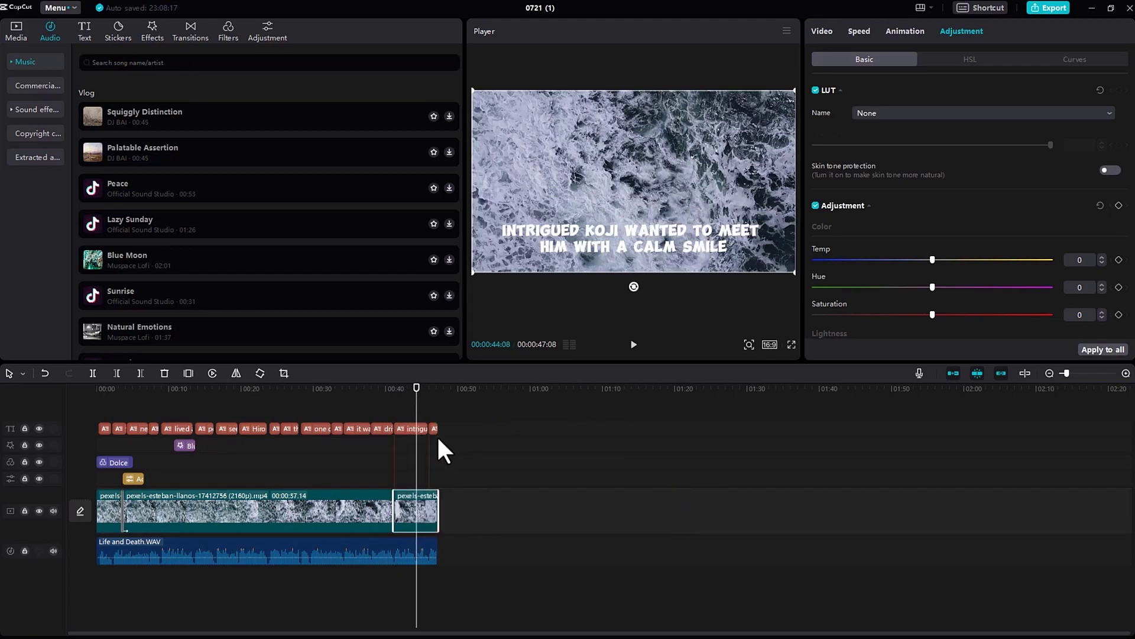
pyautogui.moveTo(415, 502)
pyautogui.mouseDown()
pyautogui.moveTo(544, 501)
pyautogui.moveTo(418, 503)
pyautogui.mouseUp()
pyautogui.moveTo(419, 504)
pyautogui.mouseDown()
pyautogui.moveTo(612, 505)
pyautogui.moveTo(420, 505)
pyautogui.moveTo(431, 506)
pyautogui.mouseUp()
# Step: Undo and redo the split, turn off main-track snapping, and reposition the short end piece
pyautogui.hotkey('ctrl', 'z')
pyautogui.hotkey('ctrl', 'shift', 'z')
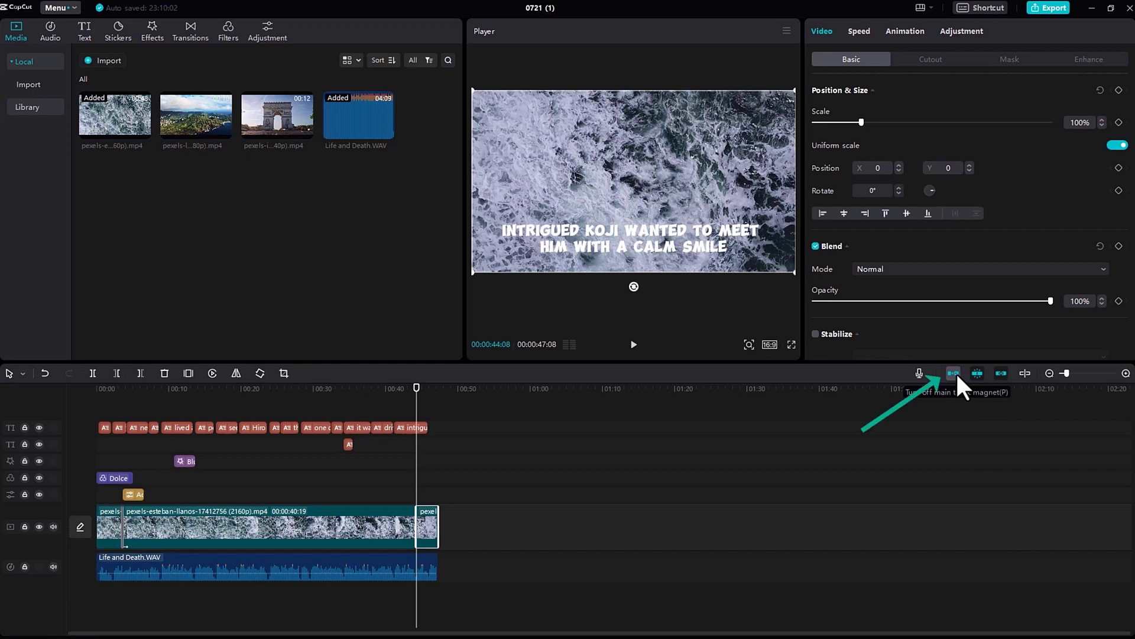
pyautogui.moveTo(431, 522); pyautogui.dragTo(601, 519)
pyautogui.moveTo(429, 522); pyautogui.dragTo(703, 535)
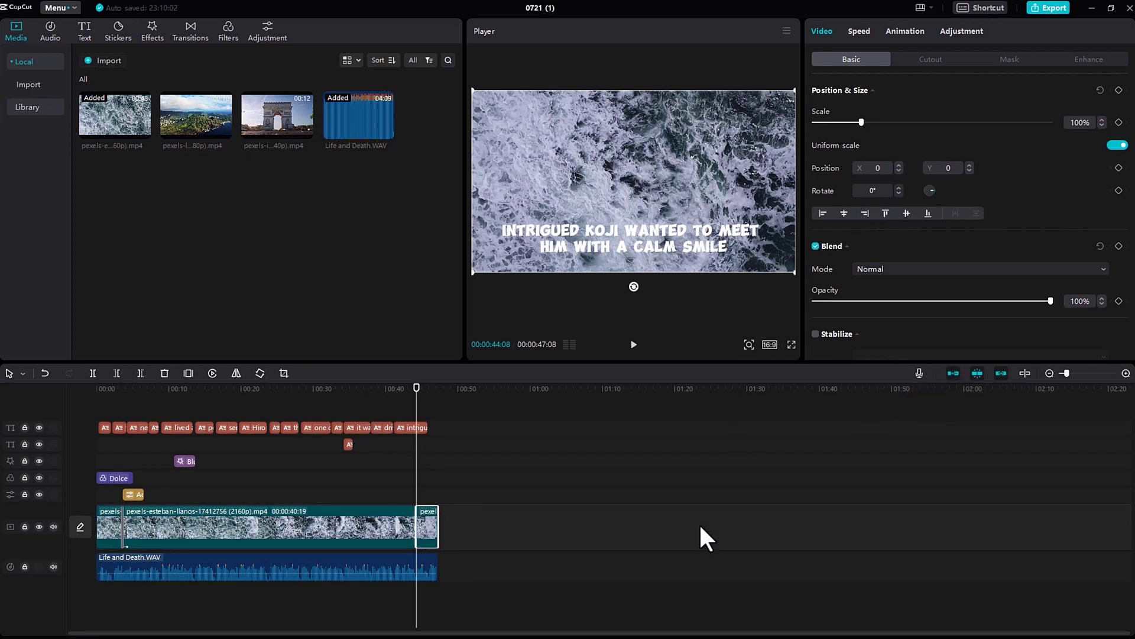
pyautogui.moveTo(426, 522); pyautogui.dragTo(769, 515)
pyautogui.click(957, 375)
pyautogui.moveTo(430, 530)
pyautogui.mouseDown()
pyautogui.moveTo(428, 481)
pyautogui.moveTo(482, 555)
pyautogui.moveTo(608, 564)
pyautogui.moveTo(496, 526)
pyautogui.moveTo(422, 527)
pyautogui.moveTo(611, 524)
pyautogui.moveTo(425, 527)
pyautogui.mouseUp()
# Step: Lower the Life and Death.WAV music volume to -11.9 dB, trying then removing a fade-in
pyautogui.click(271, 556)
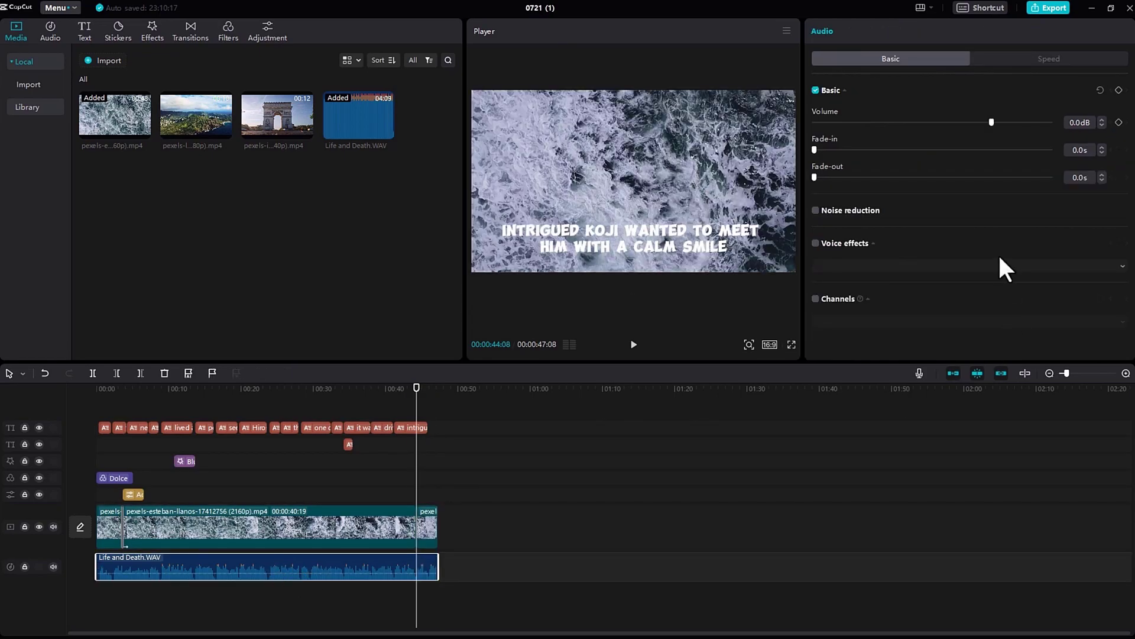
pyautogui.moveTo(991, 120); pyautogui.dragTo(956, 123)
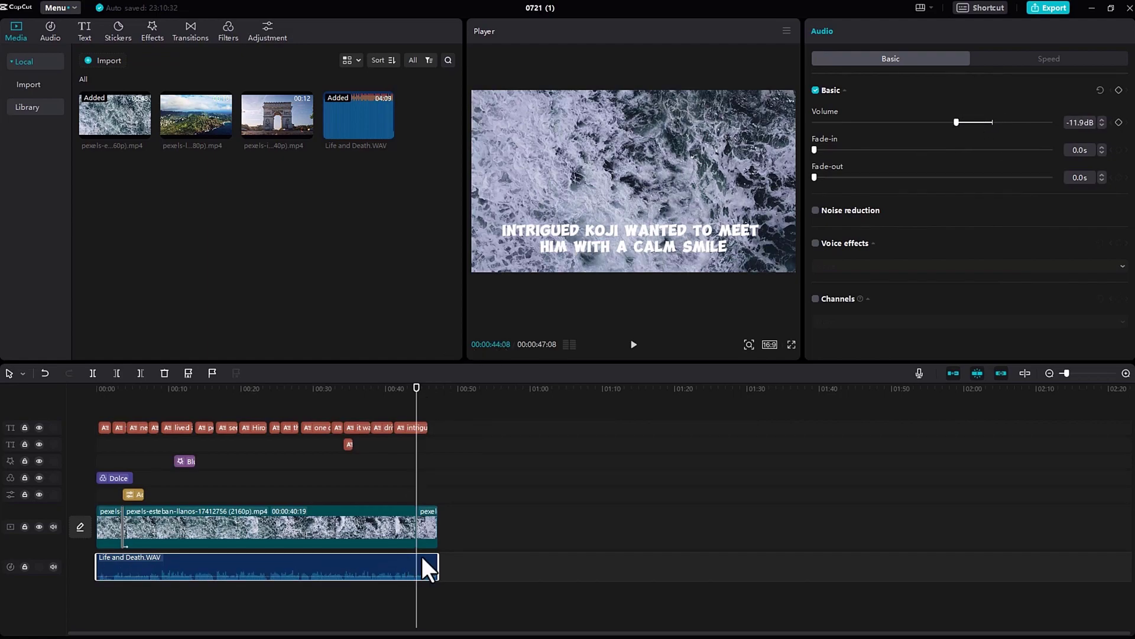
pyautogui.moveTo(815, 150)
pyautogui.mouseDown()
pyautogui.moveTo(939, 152)
pyautogui.moveTo(814, 152)
pyautogui.mouseUp()
pyautogui.moveTo(815, 177)
pyautogui.mouseDown()
pyautogui.moveTo(994, 207)
pyautogui.moveTo(815, 195)
pyautogui.mouseUp()
# Step: Try voice effects on the music, turn them back off, and reselect the main video clip
pyautogui.click(816, 243)
pyautogui.click(878, 264)
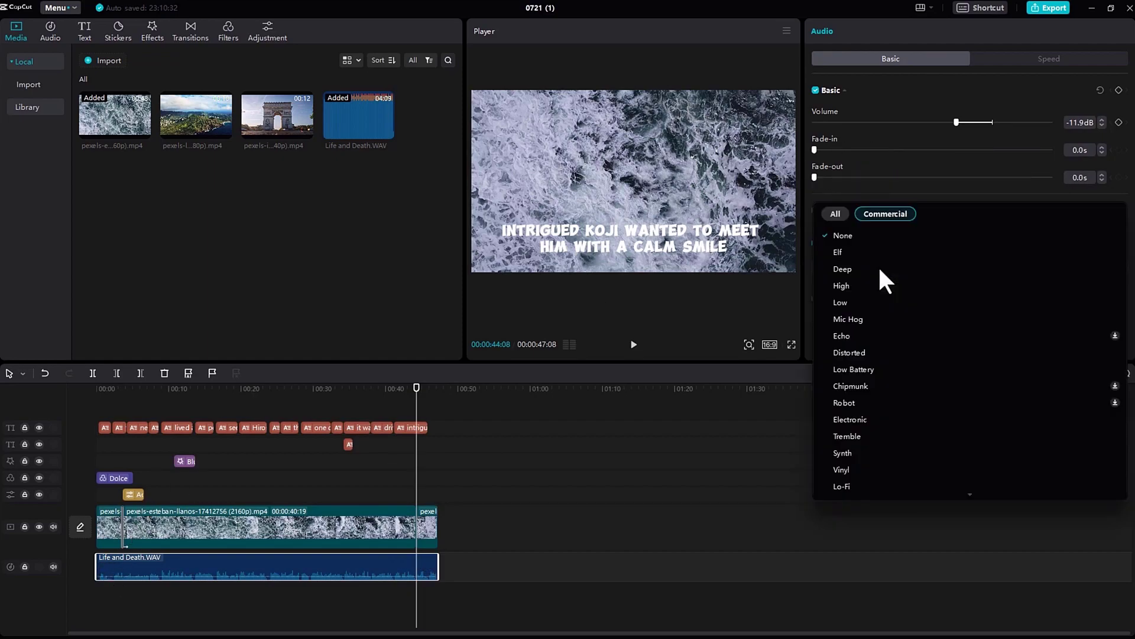
pyautogui.click(911, 191)
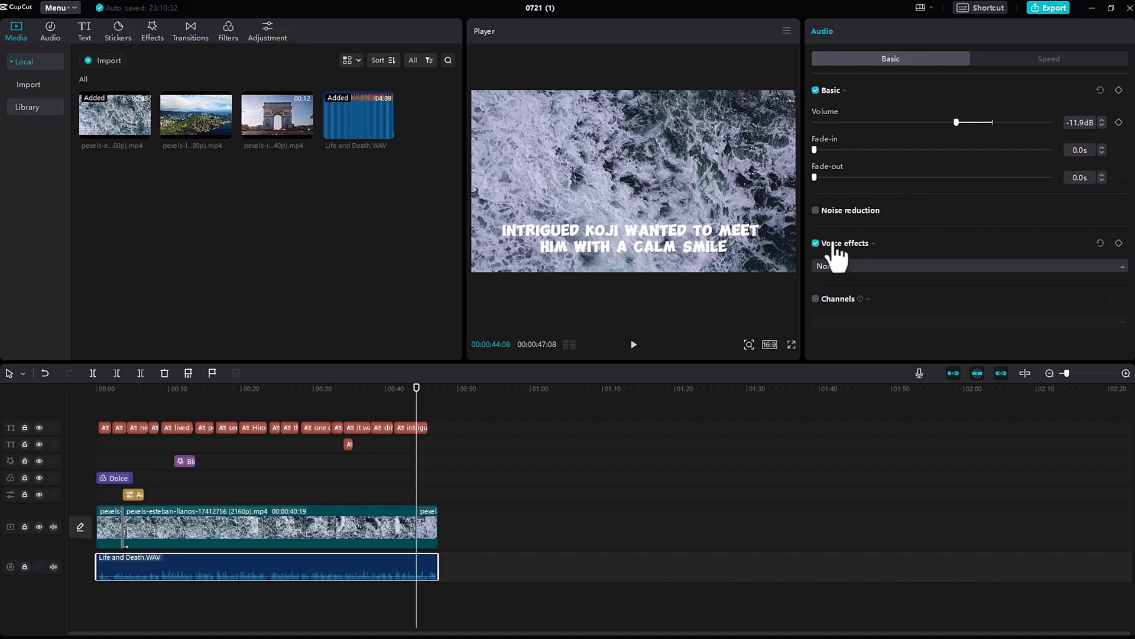
pyautogui.click(816, 243)
pyautogui.click(753, 395)
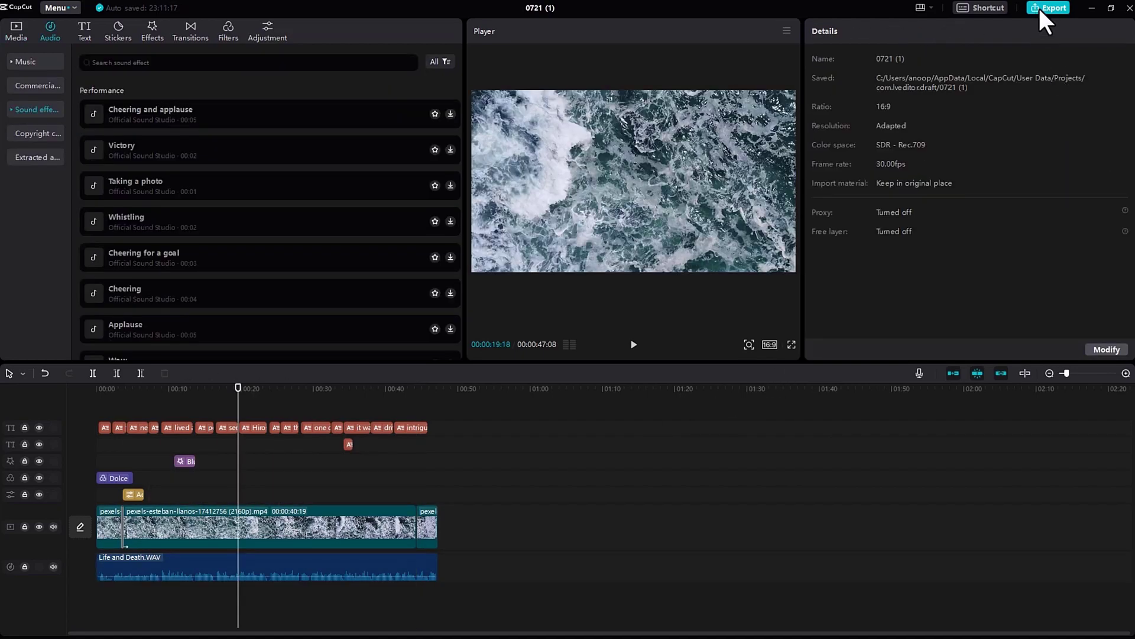
# Step: In Export, confirm 4K resolution, Higher bit rate, mp4 format, H.264 codec, and check frame rate
pyautogui.click(1042, 9)
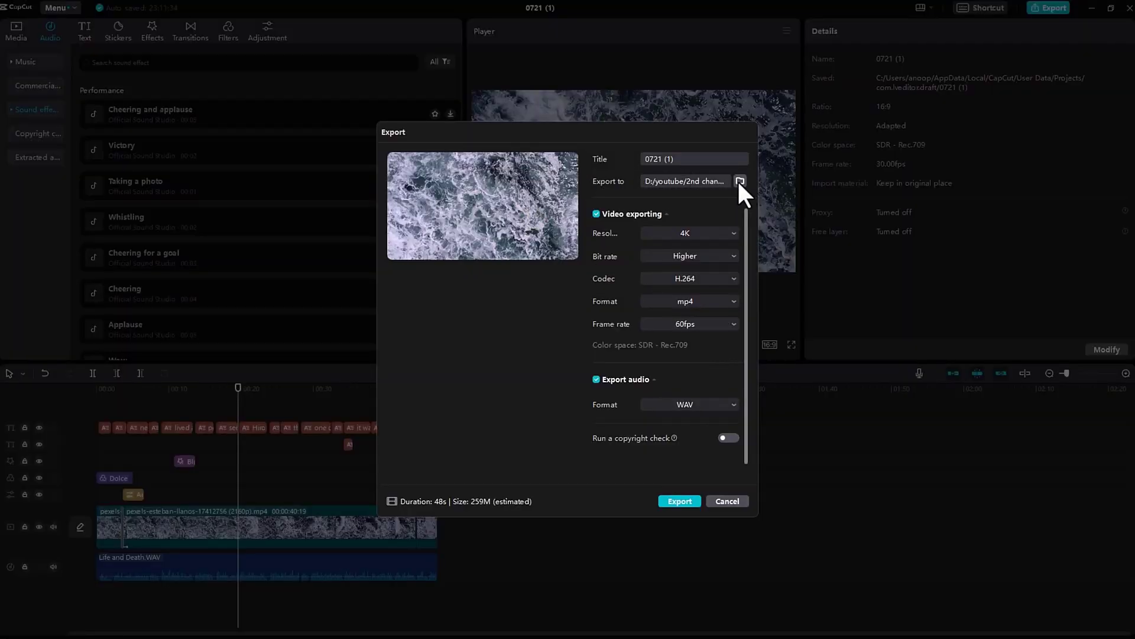
pyautogui.click(685, 234)
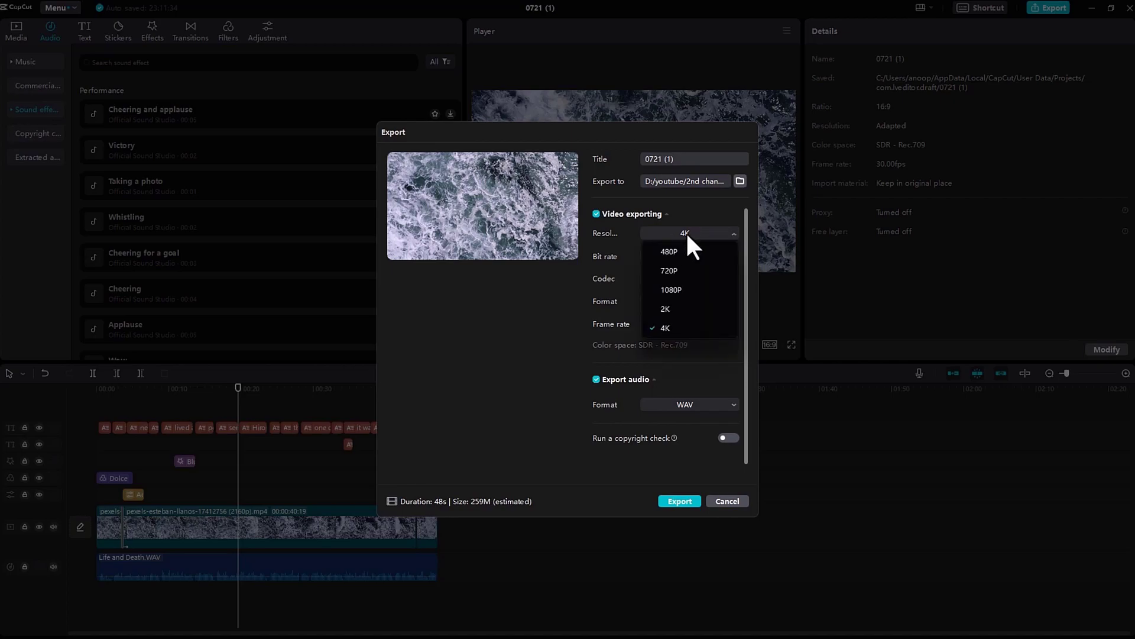
pyautogui.click(686, 232)
pyautogui.click(682, 257)
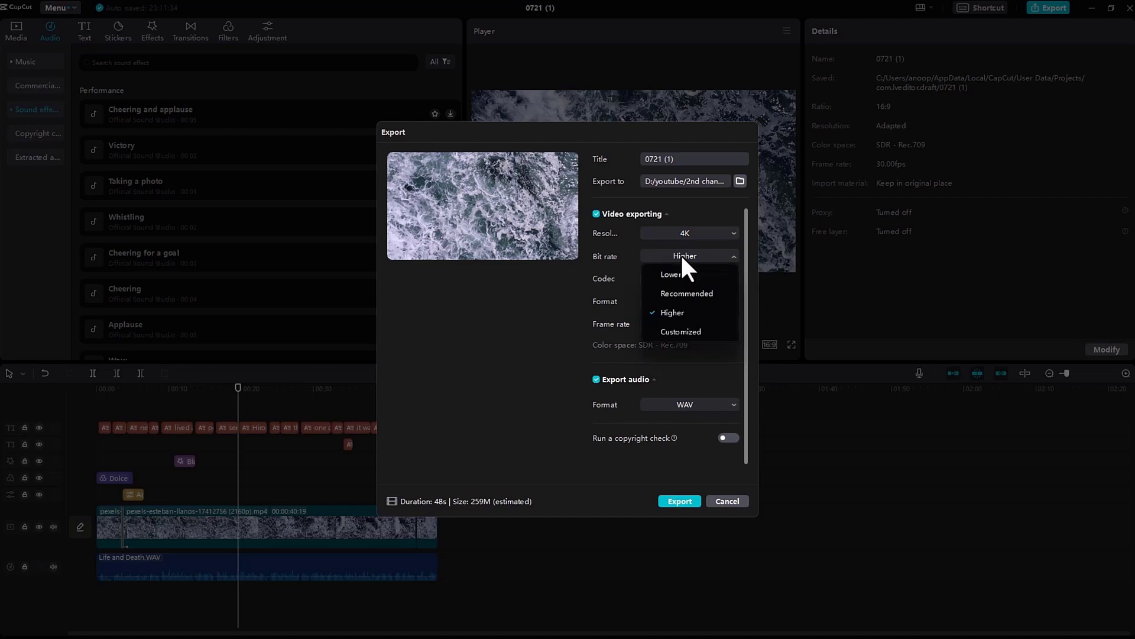
pyautogui.click(683, 260)
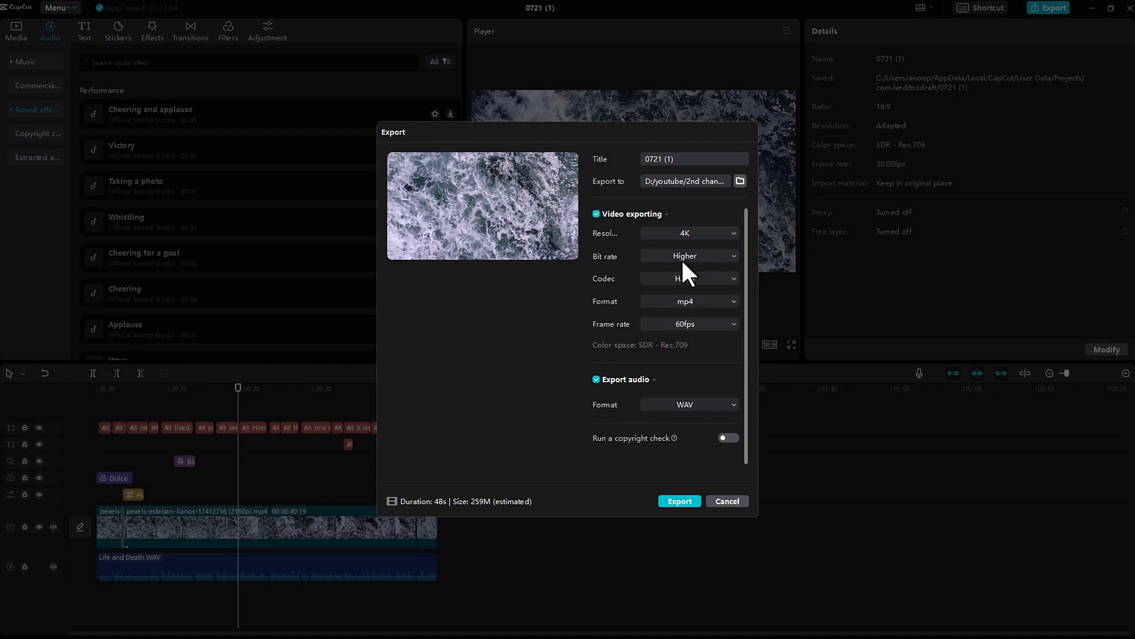
pyautogui.click(689, 296)
pyautogui.click(692, 292)
pyautogui.click(697, 277)
pyautogui.click(698, 302)
pyautogui.click(700, 324)
pyautogui.click(702, 324)
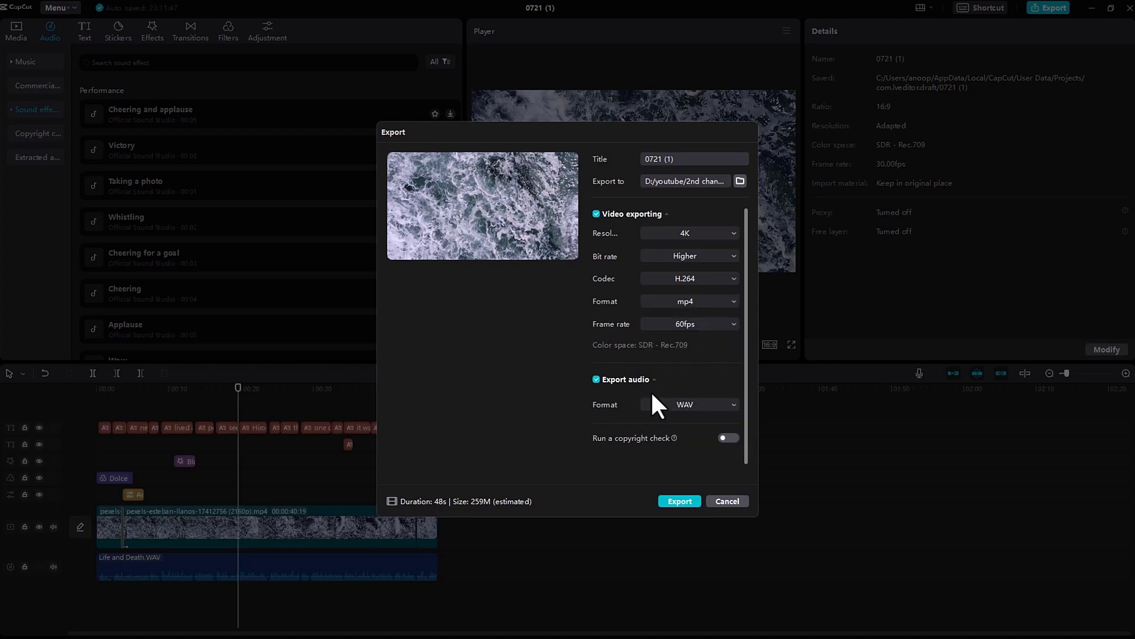